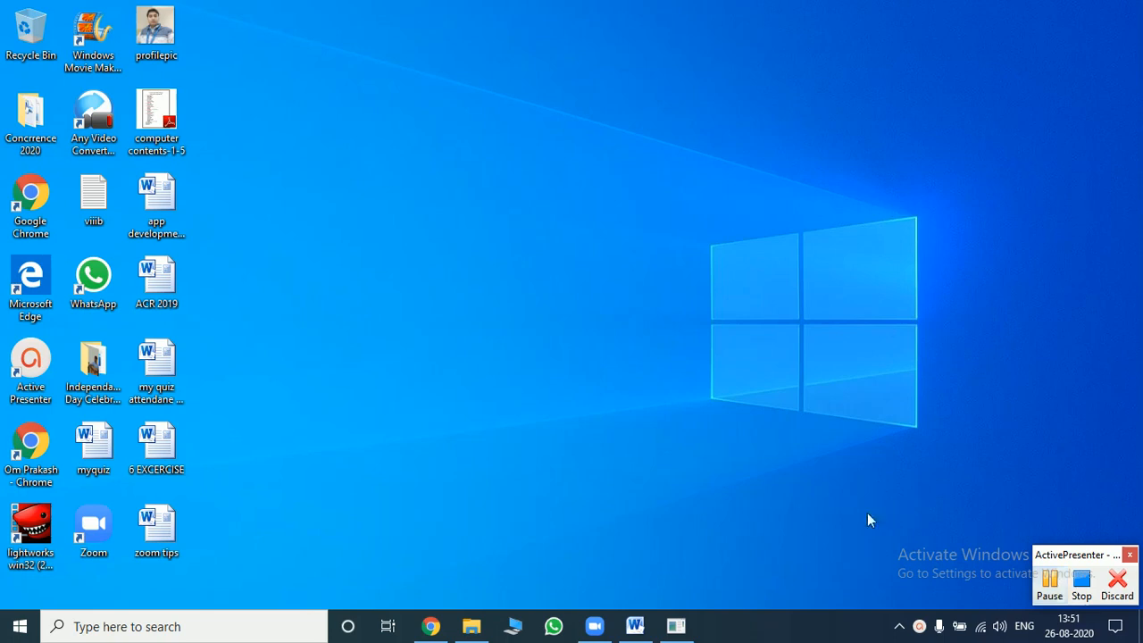
- Restore the 'zoom tips' document and select the first two tips, starting with 'Use school account'
{"action": "left_click", "coordinate": [635, 626]}
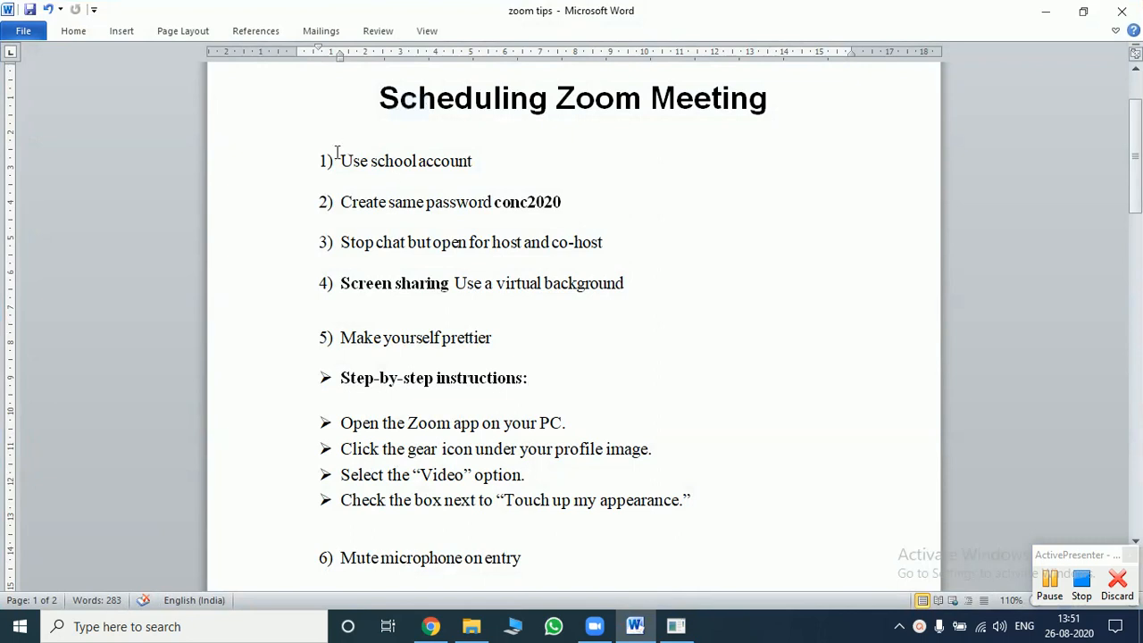
{"action": "left_click_drag", "start_coordinate": [341, 161], "coordinate": [471, 150]}
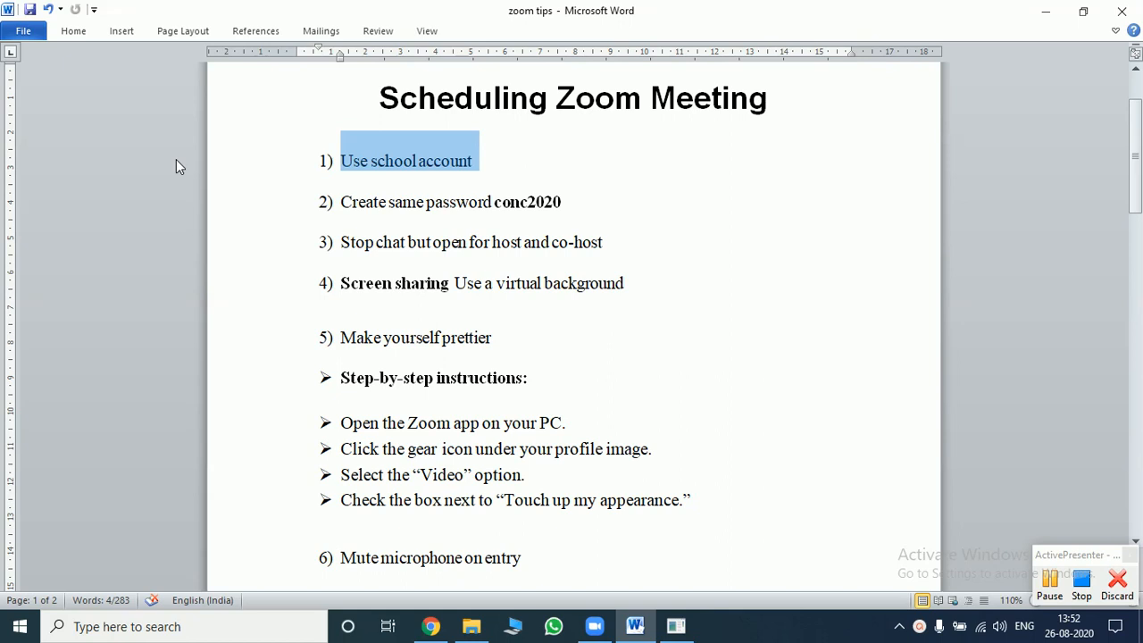
{"action": "key", "text": "shift+Down"}
{"action": "key", "text": "shift+Right"}
{"action": "key", "text": "shift+Right"}
{"action": "key", "text": "shift+Right"}
{"action": "key", "text": "shift+Right"}
{"action": "key", "text": "shift+Right"}
{"action": "key", "text": "shift+Right"}
{"action": "key", "text": "shift+Right"}
{"action": "key", "text": "shift+Right"}
{"action": "key", "text": "shift+Right"}
{"action": "key", "text": "shift+Right"}
{"action": "key", "text": "shift+Right"}
{"action": "key", "text": "shift+Right"}
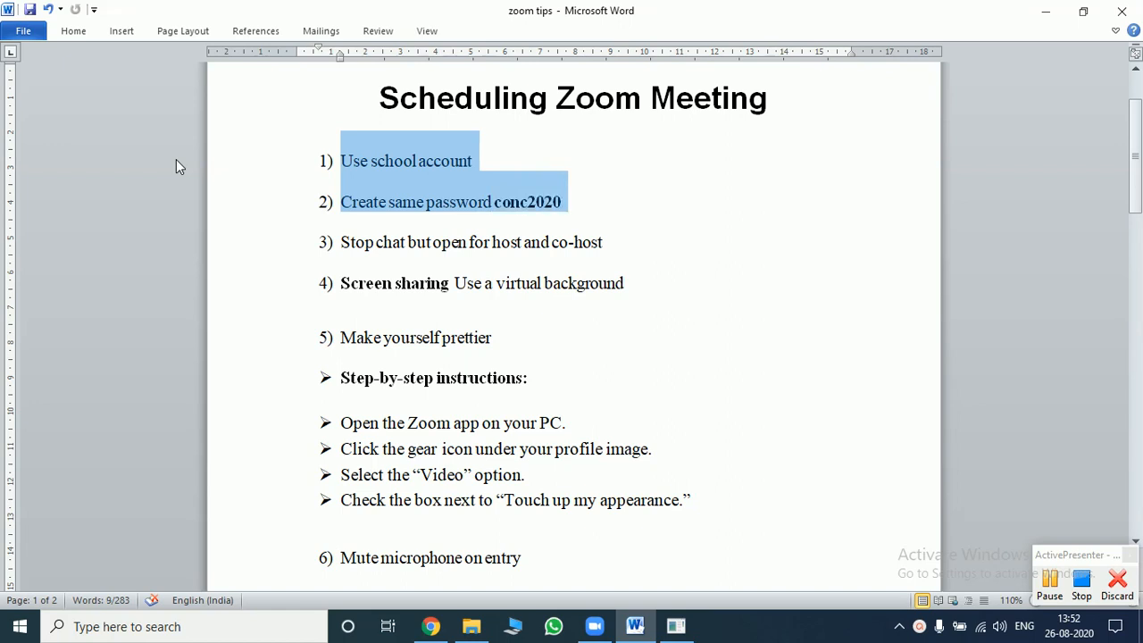
{"action": "key", "text": "Right"}
- Read through tips 3 to 6, ending on the empty bullet below tip 6
{"action": "key", "text": "Left"}
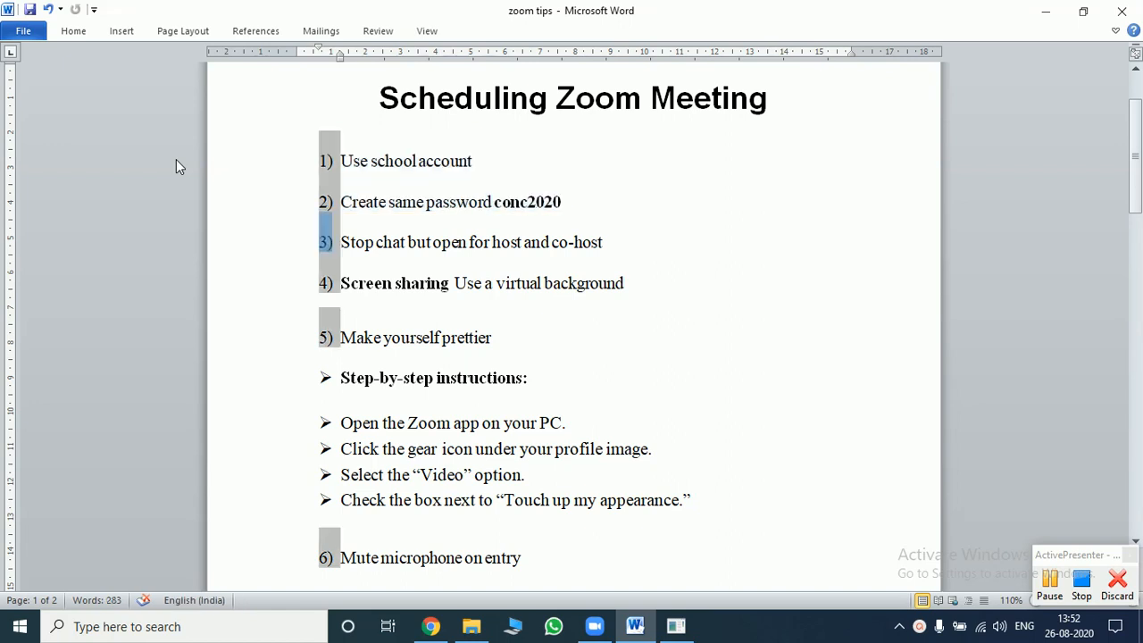
{"action": "key", "text": "Up"}
{"action": "key", "text": "Right"}
{"action": "key", "text": "Right"}
{"action": "key", "text": "Right"}
{"action": "key", "text": "Right"}
{"action": "key", "text": "Right"}
{"action": "key", "text": "Right"}
{"action": "key", "text": "Right"}
{"action": "key", "text": "Right"}
{"action": "key", "text": "Right"}
{"action": "key", "text": "Right"}
{"action": "key", "text": "Right"}
{"action": "key", "text": "Right"}
{"action": "key", "text": "Right"}
{"action": "key", "text": "Right"}
{"action": "key", "text": "Right"}
{"action": "key", "text": "Right"}
{"action": "key", "text": "Right"}
{"action": "key", "text": "Right"}
{"action": "key", "text": "Right"}
{"action": "key", "text": "Right"}
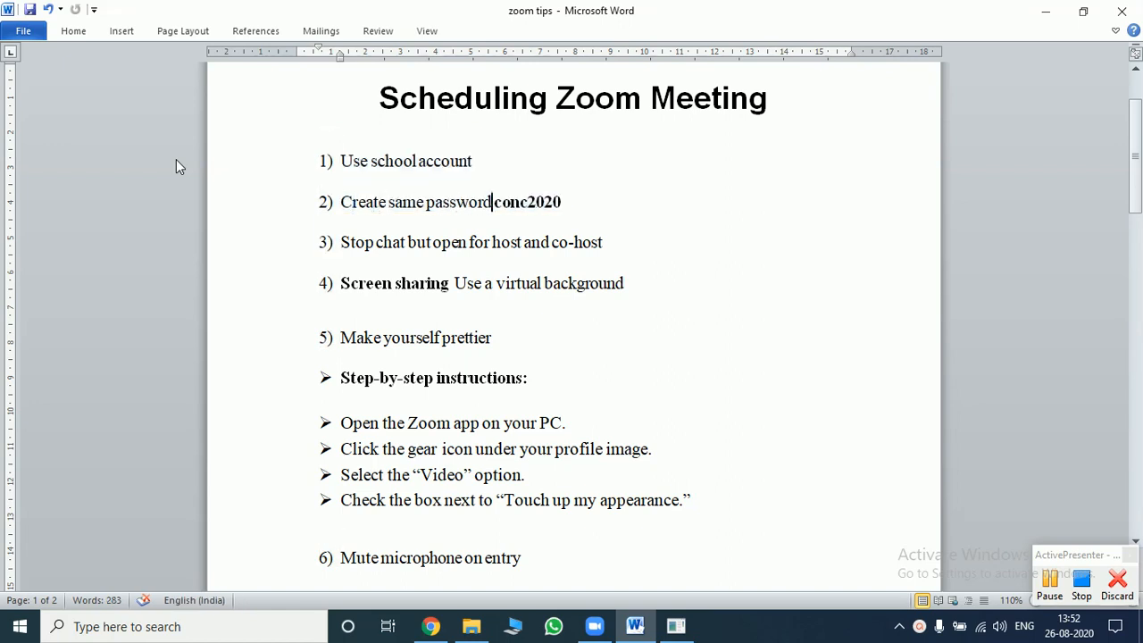
{"action": "key", "text": "Down"}
{"action": "key", "text": "Left"}
{"action": "key", "text": "Left"}
{"action": "key", "text": "Left"}
{"action": "key", "text": "Left"}
{"action": "key", "text": "Left"}
{"action": "key", "text": "Left"}
{"action": "key", "text": "Left"}
{"action": "key", "text": "Left"}
{"action": "key", "text": "Left"}
{"action": "key", "text": "Left"}
{"action": "key", "text": "Left"}
{"action": "key", "text": "Left"}
{"action": "key", "text": "Left"}
{"action": "key", "text": "Right"}
{"action": "key", "text": "Right"}
{"action": "key", "text": "Right"}
{"action": "key", "text": "Right"}
{"action": "key", "text": "Right"}
{"action": "key", "text": "Right"}
{"action": "key", "text": "Right"}
{"action": "key", "text": "Right"}
{"action": "key", "text": "Right"}
{"action": "key", "text": "Right"}
{"action": "key", "text": "Right"}
{"action": "key", "text": "Right"}
{"action": "key", "text": "Right"}
{"action": "key", "text": "Right"}
{"action": "key", "text": "Right"}
{"action": "key", "text": "Right"}
{"action": "key", "text": "Right"}
{"action": "key", "text": "Right"}
{"action": "key", "text": "Right"}
{"action": "key", "text": "Right"}
{"action": "key", "text": "Right"}
{"action": "key", "text": "Right"}
{"action": "key", "text": "End"}
{"action": "key", "text": "Down"}
{"action": "key", "text": "Down"}
{"action": "key", "text": "Left"}
{"action": "key", "text": "Left"}
{"action": "key", "text": "Left"}
{"action": "key", "text": "Left"}
{"action": "key", "text": "Left"}
{"action": "key", "text": "Left"}
{"action": "key", "text": "Left"}
{"action": "key", "text": "Left"}
{"action": "key", "text": "Left"}
{"action": "key", "text": "Left"}
{"action": "key", "text": "Left"}
{"action": "key", "text": "ctrl+Left"}
{"action": "key", "text": "ctrl+Left"}
{"action": "key", "text": "shift+Right"}
{"action": "key", "text": "shift+Right"}
{"action": "key", "text": "shift+Right"}
{"action": "key", "text": "shift+Right"}
{"action": "key", "text": "shift+Right"}
{"action": "key", "text": "shift+Right"}
{"action": "key", "text": "shift+Right"}
{"action": "key", "text": "shift+Right"}
{"action": "key", "text": "shift+Right"}
{"action": "key", "text": "shift+Right"}
{"action": "key", "text": "shift+Right"}
{"action": "key", "text": "shift+Right"}
{"action": "key", "text": "shift+Right"}
{"action": "key", "text": "shift+Right"}
{"action": "key", "text": "shift+Right"}
{"action": "key", "text": "shift+Right"}
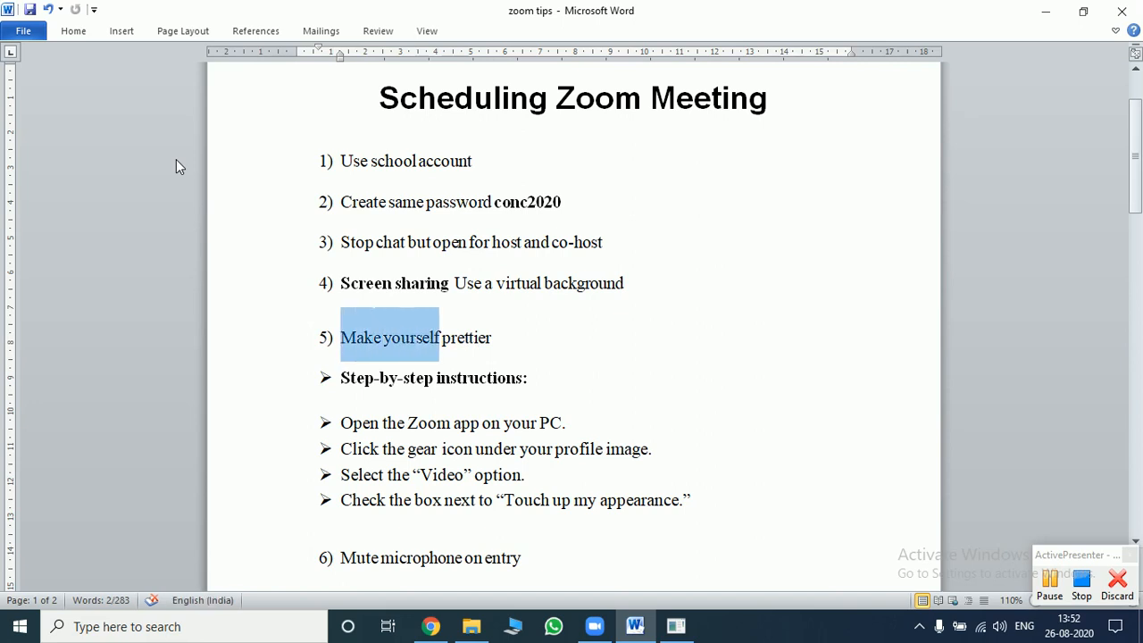
{"action": "key", "text": "Down"}
{"action": "key", "text": "Down"}
{"action": "key", "text": "Down"}
{"action": "key", "text": "Down"}
{"action": "key", "text": "Down"}
{"action": "key", "text": "Down"}
{"action": "key", "text": "Down"}
{"action": "key", "text": "Up"}
- Remove the extra space after '9)' in the zoom tips list
{"action": "key", "text": "Down"}
{"action": "scroll", "coordinate": [176, 159], "scroll_direction": "down", "scroll_amount": 4}
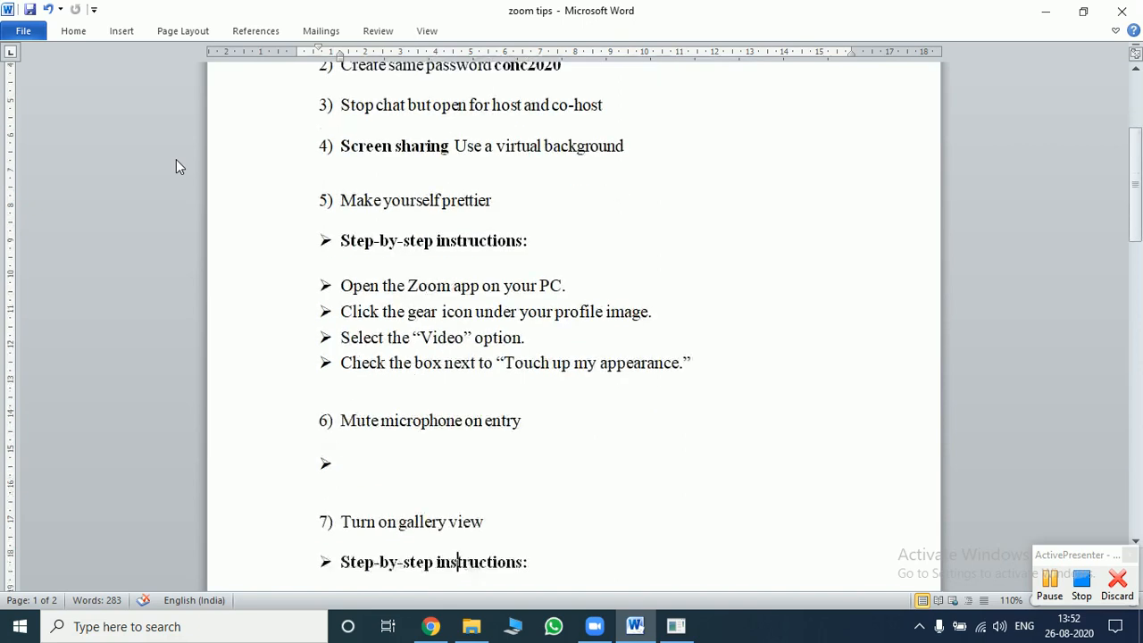
{"action": "key", "text": "Down"}
{"action": "key", "text": "Down"}
{"action": "key", "text": "Down"}
{"action": "key", "text": "Down"}
{"action": "key", "text": "Down"}
{"action": "key", "text": "Down"}
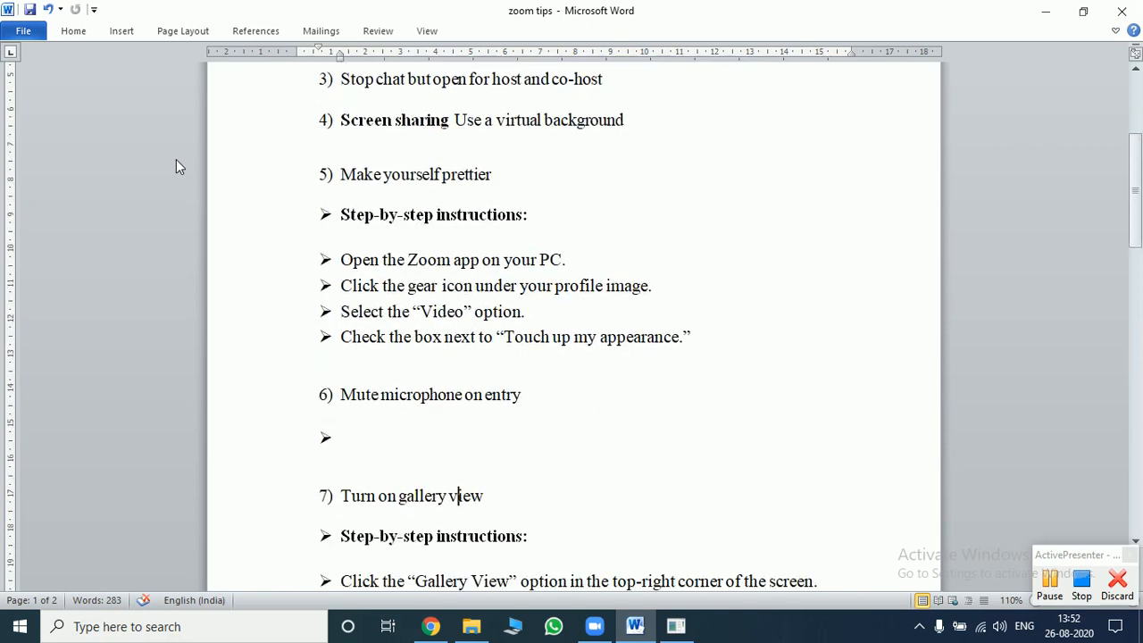
{"action": "key", "text": "Down"}
{"action": "key", "text": "Down"}
{"action": "key", "text": "Down"}
{"action": "key", "text": "Down"}
{"action": "key", "text": "Down"}
{"action": "key", "text": "Down"}
{"action": "key", "text": "Down"}
{"action": "key", "text": "Down"}
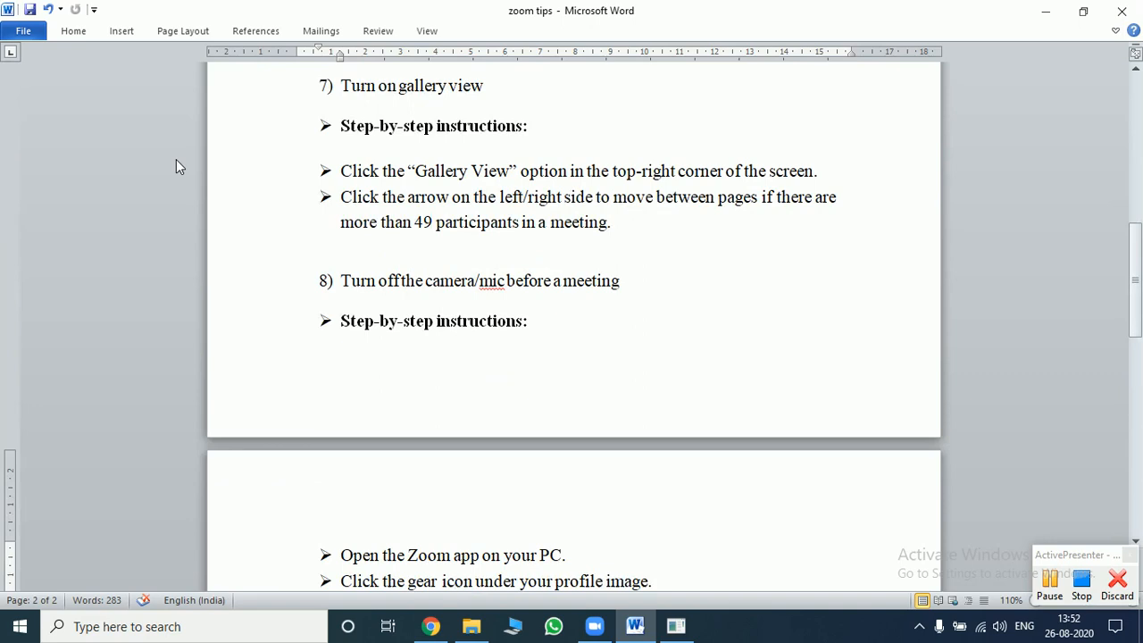
{"action": "key", "text": "Down"}
{"action": "key", "text": "Down"}
{"action": "key", "text": "Down"}
{"action": "key", "text": "Down"}
{"action": "key", "text": "Down"}
{"action": "key", "text": "Down"}
{"action": "key", "text": "Down"}
{"action": "key", "text": "Down"}
{"action": "key", "text": "Down"}
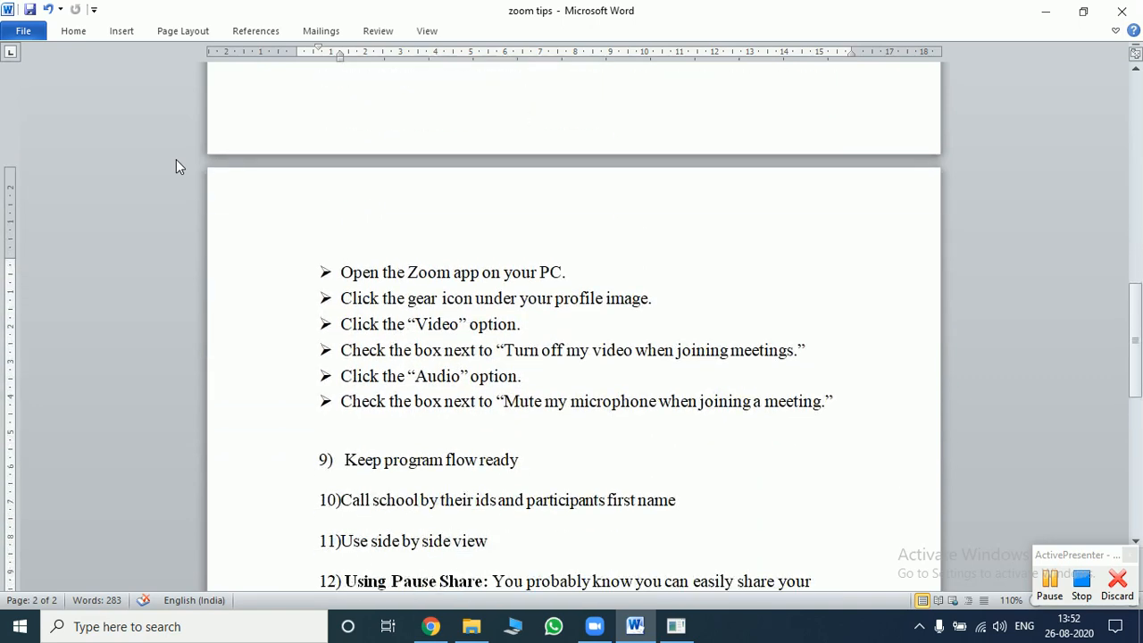
{"action": "key", "text": "Up"}
{"action": "key", "text": "Up"}
{"action": "key", "text": "Up"}
{"action": "key", "text": "BackSpace"}
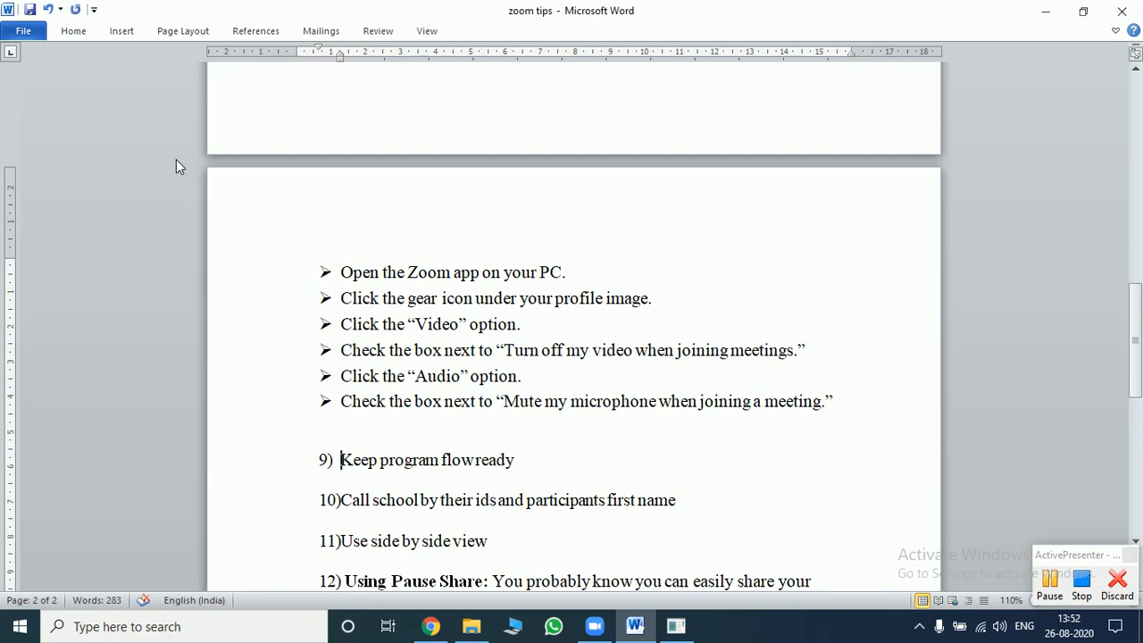
- Review tips 9 to 12, ending on the 'Using Pause Share:' heading, then minimise Word
{"action": "key", "text": "shift+End"}
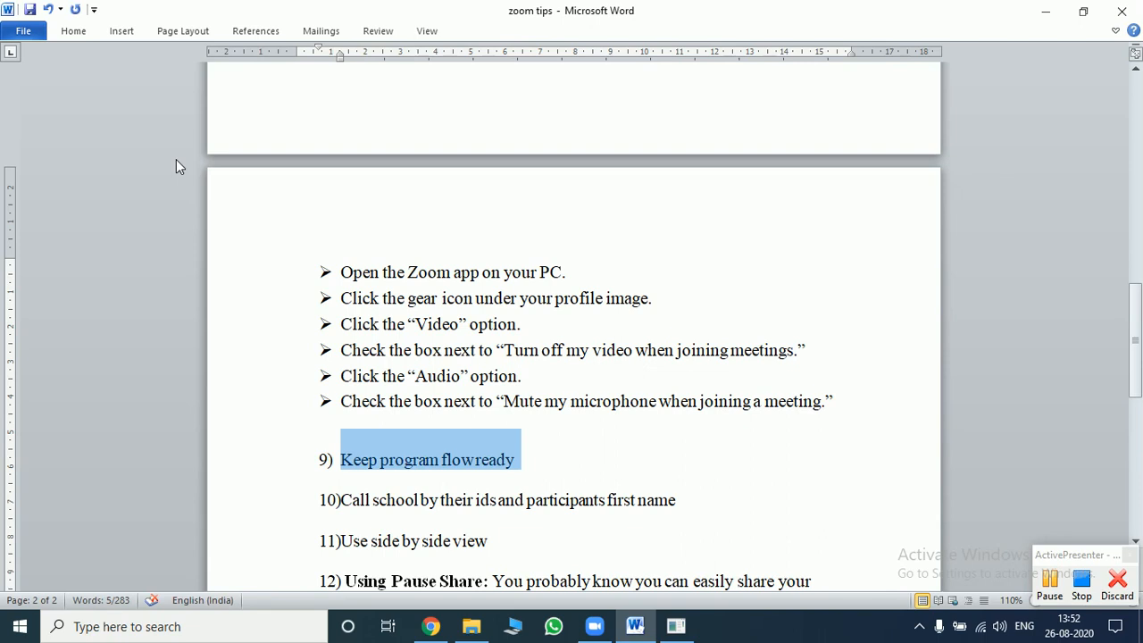
{"action": "key", "text": "Down"}
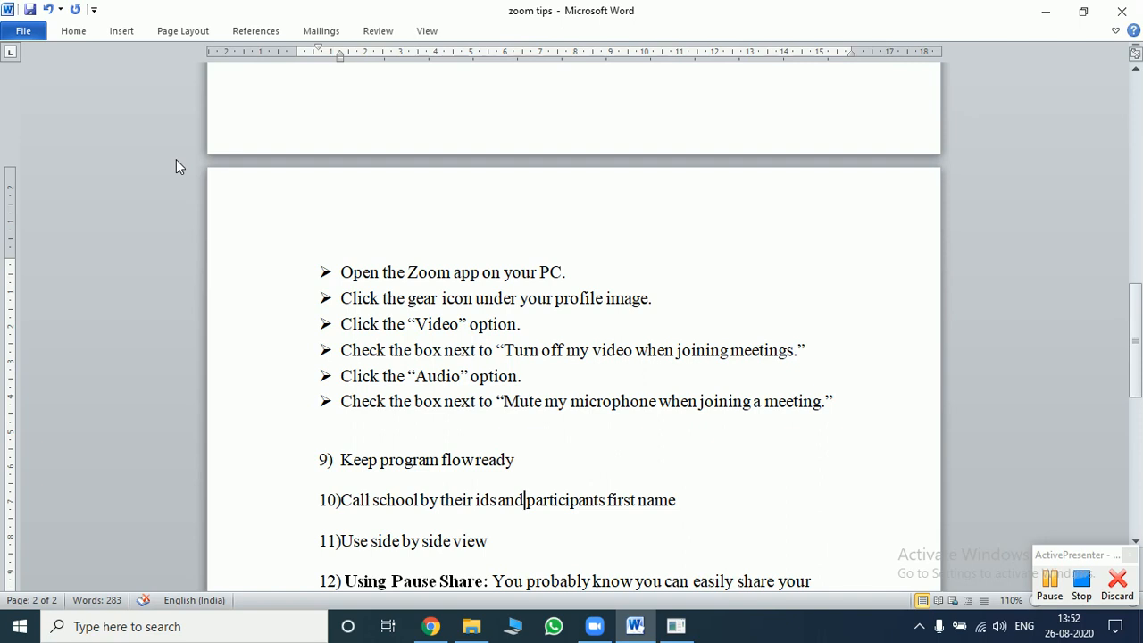
{"action": "key", "text": "Left"}
{"action": "key", "text": "Left"}
{"action": "key", "text": "Left"}
{"action": "key", "text": "Left"}
{"action": "key", "text": "Left"}
{"action": "key", "text": "Left"}
{"action": "key", "text": "Left"}
{"action": "key", "text": "Left"}
{"action": "key", "text": "Left"}
{"action": "key", "text": "Left"}
{"action": "key", "text": "Left"}
{"action": "key", "text": "Left"}
{"action": "key", "text": "Left"}
{"action": "key", "text": "Left"}
{"action": "key", "text": "Left"}
{"action": "key", "text": "Left"}
{"action": "key", "text": "Left"}
{"action": "key", "text": "Left"}
{"action": "key", "text": "Left"}
{"action": "key", "text": "Left"}
{"action": "key", "text": "shift+Right"}
{"action": "key", "text": "shift+Right"}
{"action": "key", "text": "shift+Right"}
{"action": "key", "text": "shift+Right"}
{"action": "key", "text": "shift+Right"}
{"action": "key", "text": "shift+Right"}
{"action": "key", "text": "shift+Right"}
{"action": "key", "text": "shift+Right"}
{"action": "key", "text": "shift+Right"}
{"action": "key", "text": "shift+Right"}
{"action": "key", "text": "shift+Right"}
{"action": "key", "text": "shift+Right"}
{"action": "key", "text": "shift+Right"}
{"action": "key", "text": "shift+Right"}
{"action": "key", "text": "shift+Right"}
{"action": "key", "text": "shift+Right"}
{"action": "key", "text": "shift+Right"}
{"action": "key", "text": "shift+Right"}
{"action": "key", "text": "shift+Right"}
{"action": "key", "text": "shift+Right"}
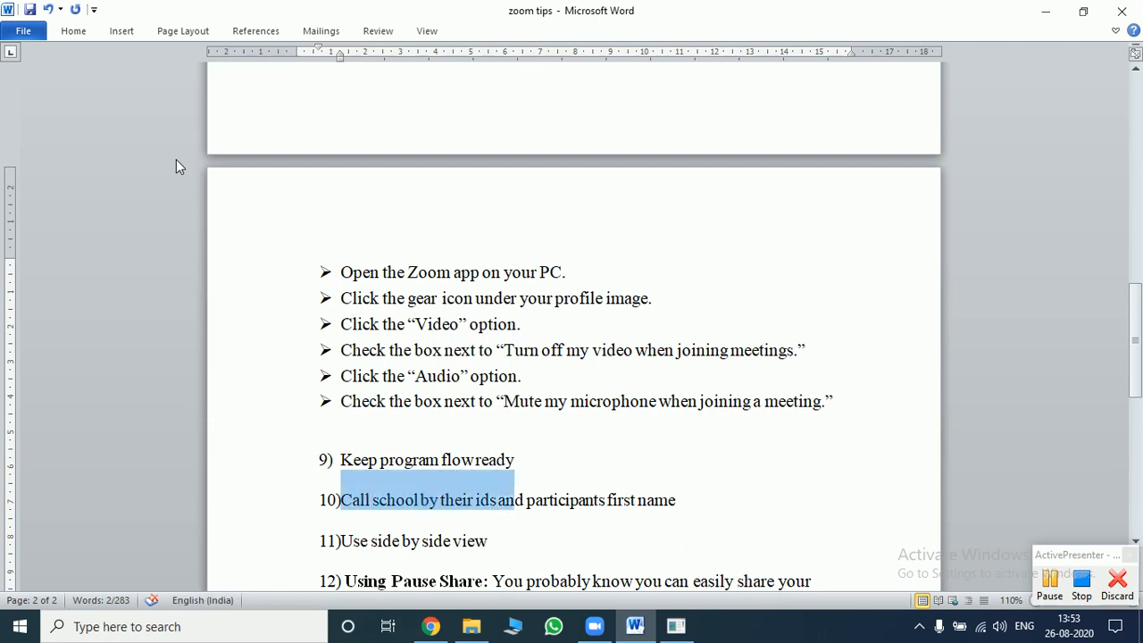
{"action": "key", "text": "shift+Right"}
{"action": "key", "text": "shift+Right"}
{"action": "key", "text": "shift+Right"}
{"action": "key", "text": "shift+Right"}
{"action": "key", "text": "shift+Right"}
{"action": "key", "text": "shift+Right"}
{"action": "key", "text": "shift+Right"}
{"action": "key", "text": "shift+Right"}
{"action": "key", "text": "shift+Right"}
{"action": "key", "text": "shift+Right"}
{"action": "key", "text": "shift+Right"}
{"action": "key", "text": "shift+Right"}
{"action": "key", "text": "shift+Right"}
{"action": "key", "text": "shift+Right"}
{"action": "key", "text": "shift+Right"}
{"action": "key", "text": "shift+Right"}
{"action": "key", "text": "shift+Right"}
{"action": "key", "text": "shift+Right"}
{"action": "key", "text": "shift+Right"}
{"action": "key", "text": "shift+Right"}
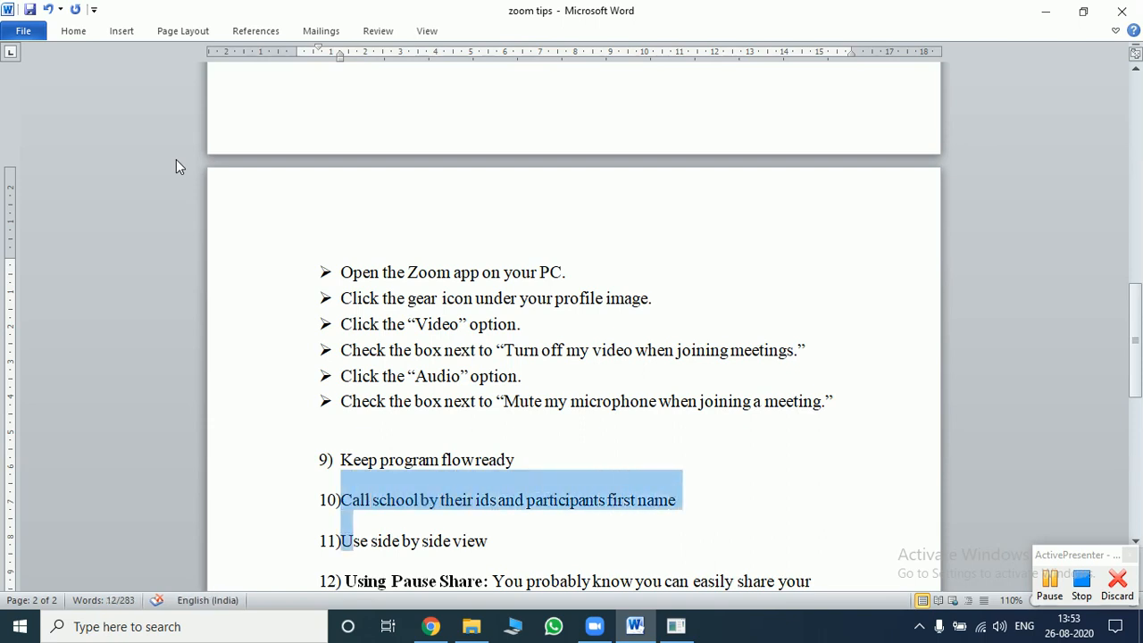
{"action": "key", "text": "Left"}
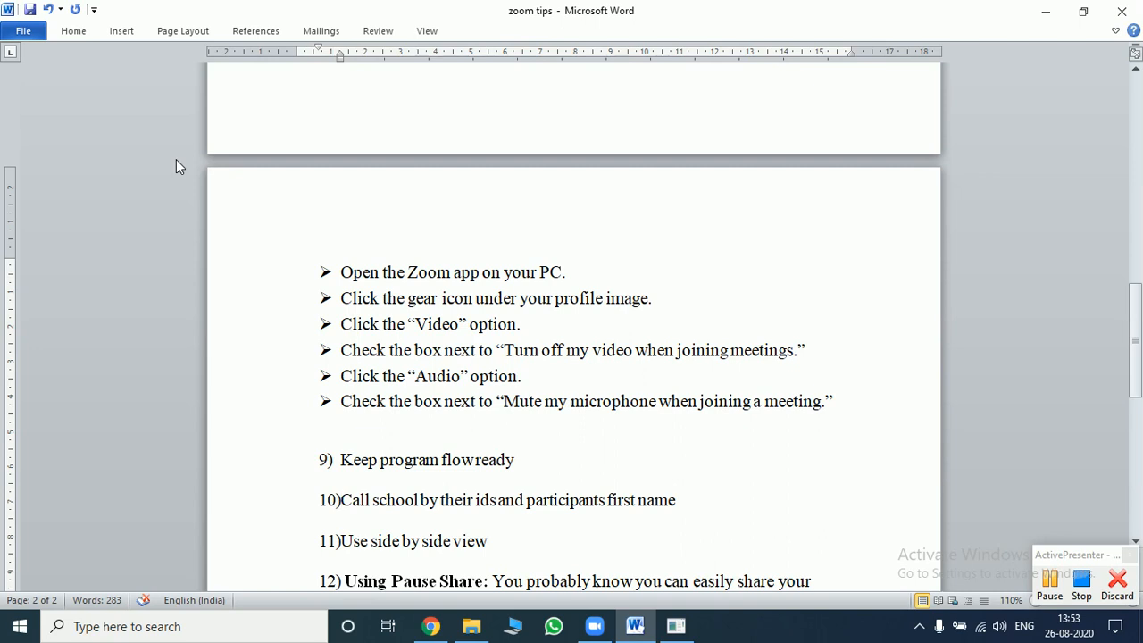
{"action": "key", "text": "Down"}
{"action": "key", "text": "Down"}
{"action": "key", "text": "Down"}
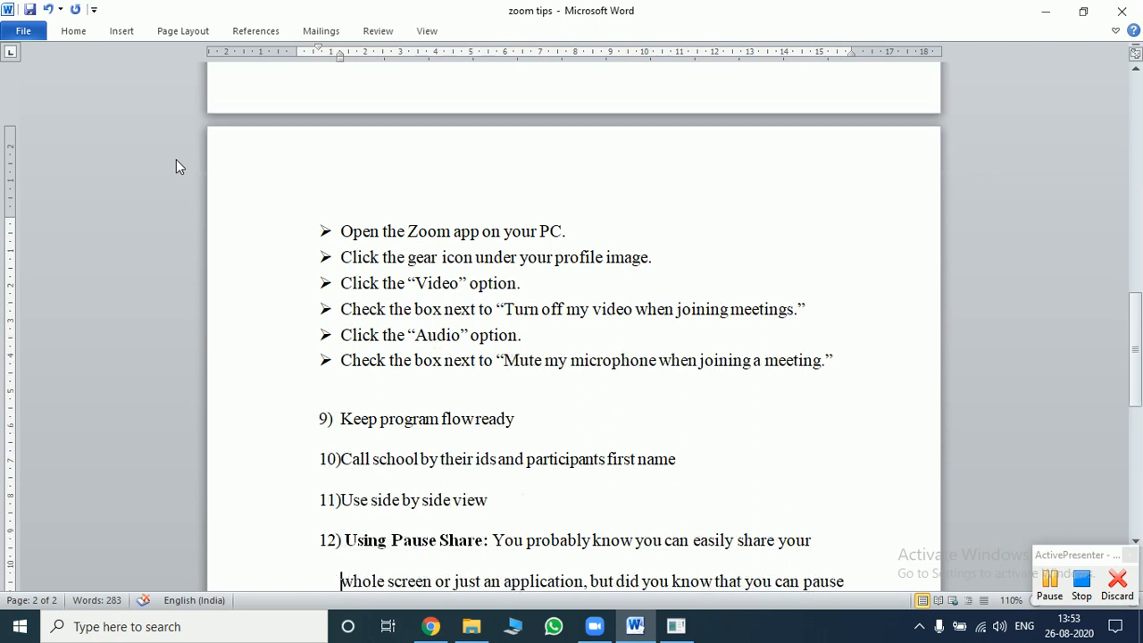
{"action": "key", "text": "Up"}
{"action": "key", "text": "shift+Right"}
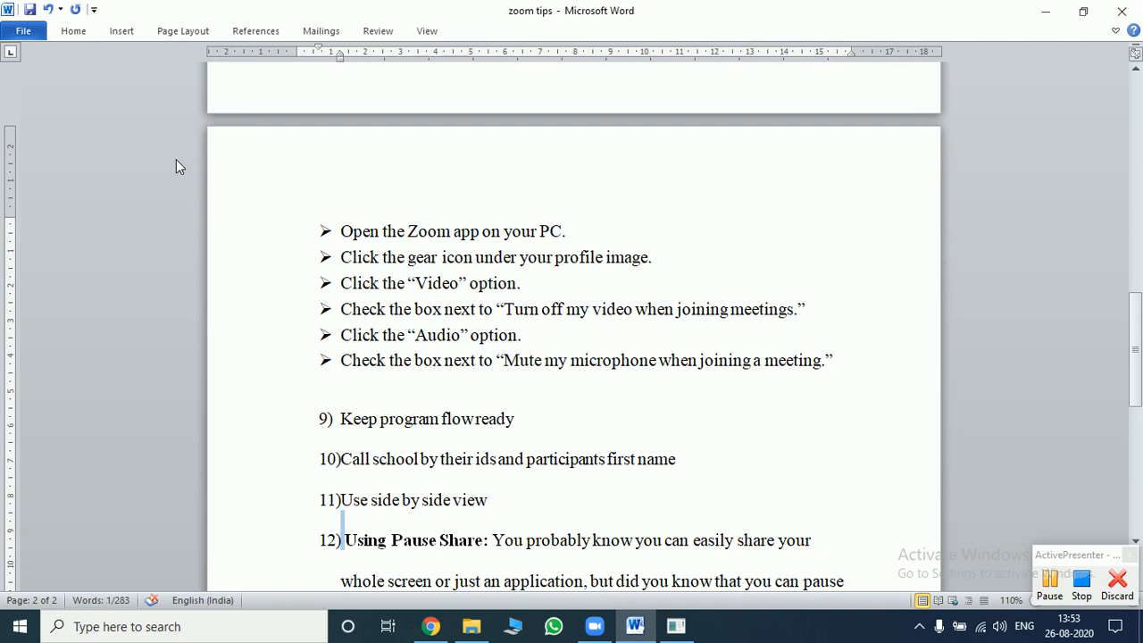
{"action": "key", "text": "shift+Right"}
{"action": "key", "text": "shift+Right"}
{"action": "key", "text": "shift+Right"}
{"action": "key", "text": "shift+Right"}
{"action": "key", "text": "shift+Right"}
{"action": "key", "text": "shift+Right"}
{"action": "key", "text": "shift+Right"}
{"action": "key", "text": "shift+Right"}
{"action": "key", "text": "shift+Right"}
{"action": "key", "text": "shift+Right"}
{"action": "key", "text": "shift+Right"}
{"action": "key", "text": "shift+Right"}
{"action": "key", "text": "shift+Right"}
{"action": "key", "text": "shift+Right"}
{"action": "key", "text": "shift+Right"}
{"action": "key", "text": "shift+Right"}
{"action": "key", "text": "shift+Right"}
{"action": "key", "text": "shift+Right"}
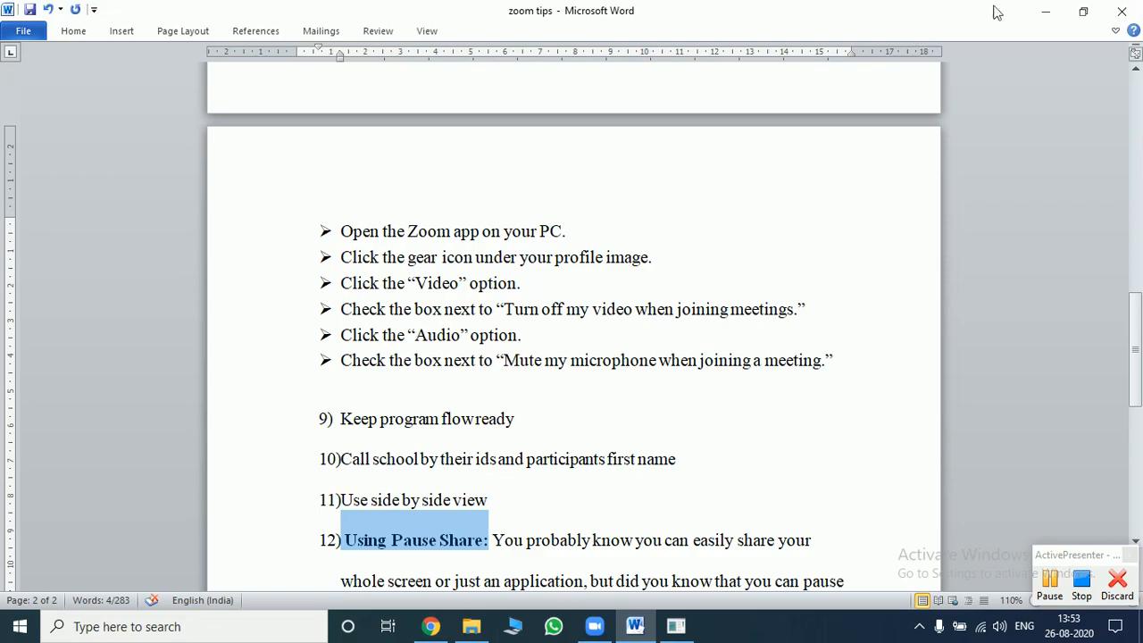
{"action": "left_click", "coordinate": [1045, 11]}
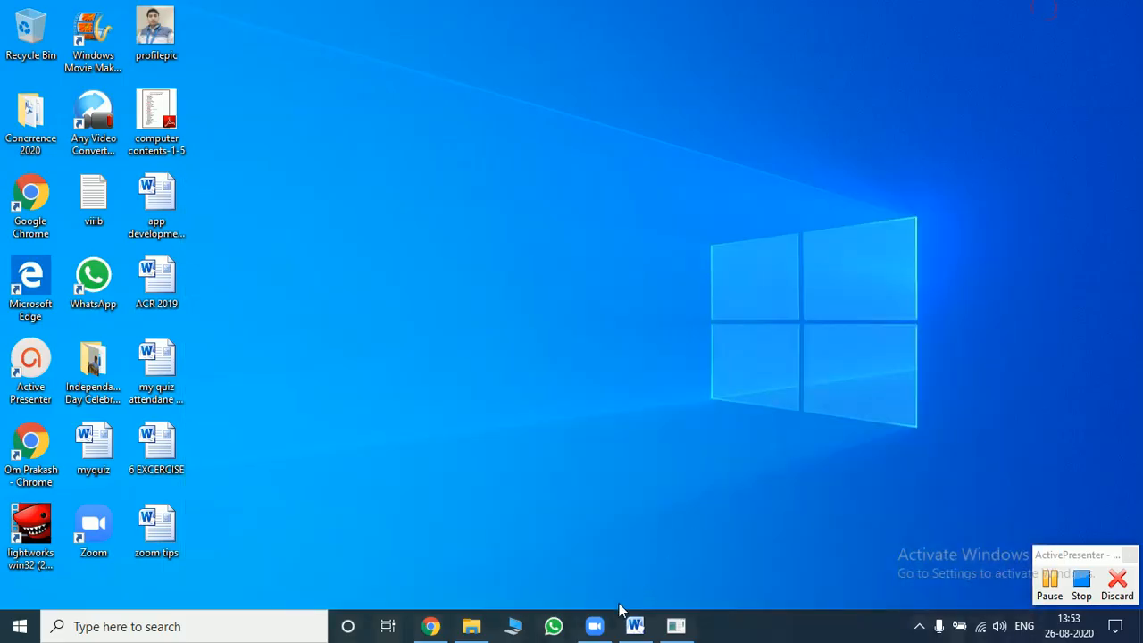
- Open Zoom's Home window and start scheduling a new meeting
{"action": "left_click", "coordinate": [598, 627]}
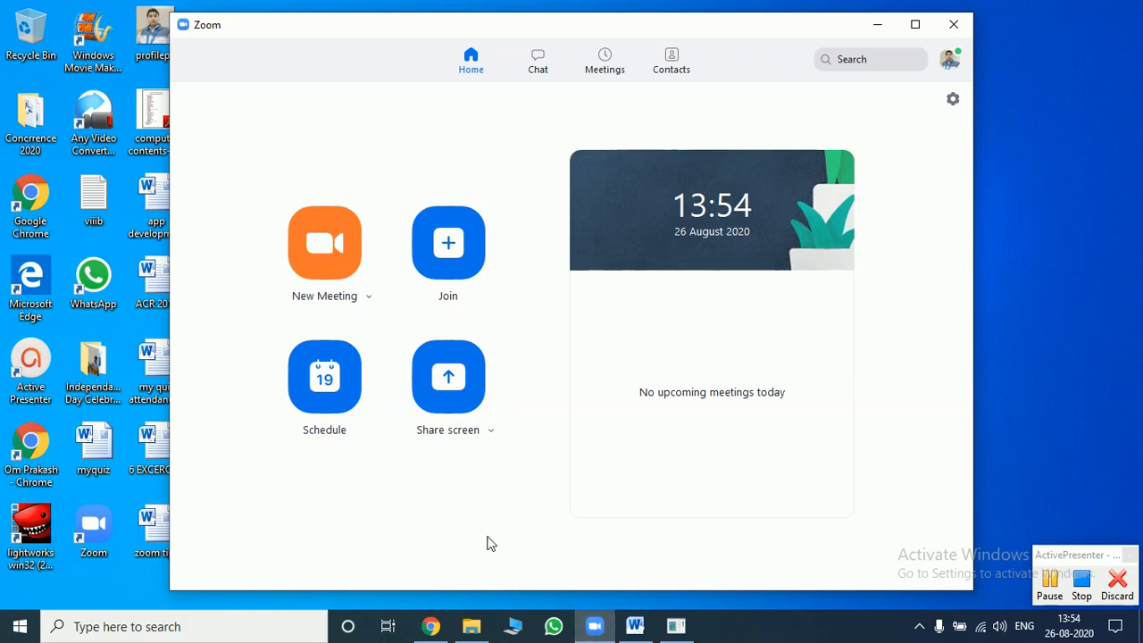
{"action": "left_click", "coordinate": [336, 375]}
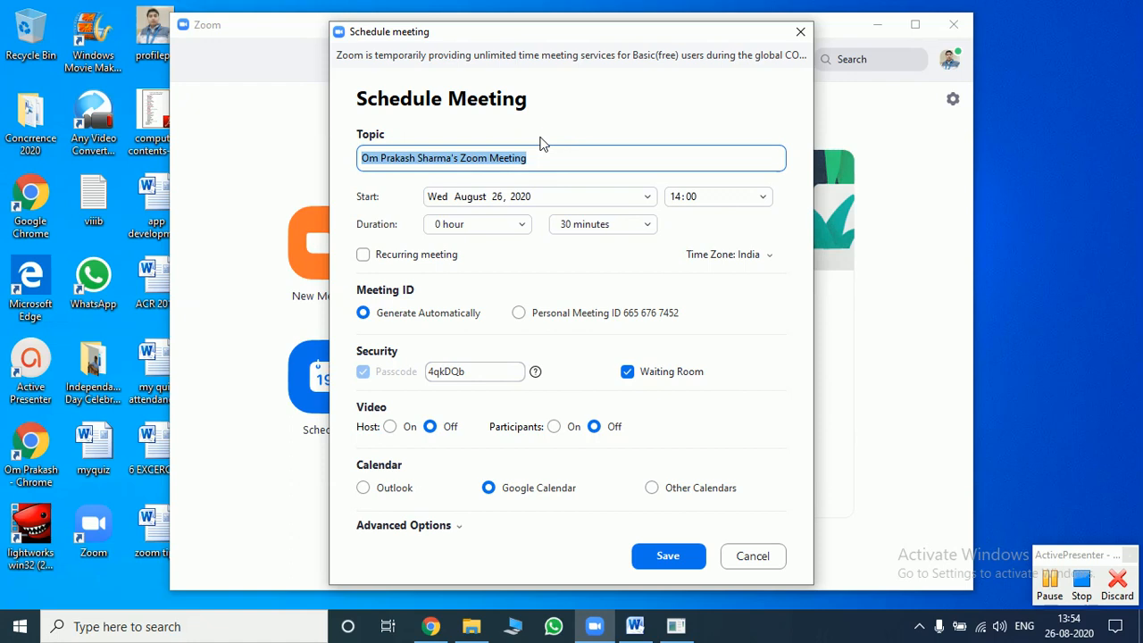
- Enter the topic 'Zumba - Concurrence 2020 - Jaypee Public School Greater Noida' and check it
{"action": "type", "text": "Zumba"}
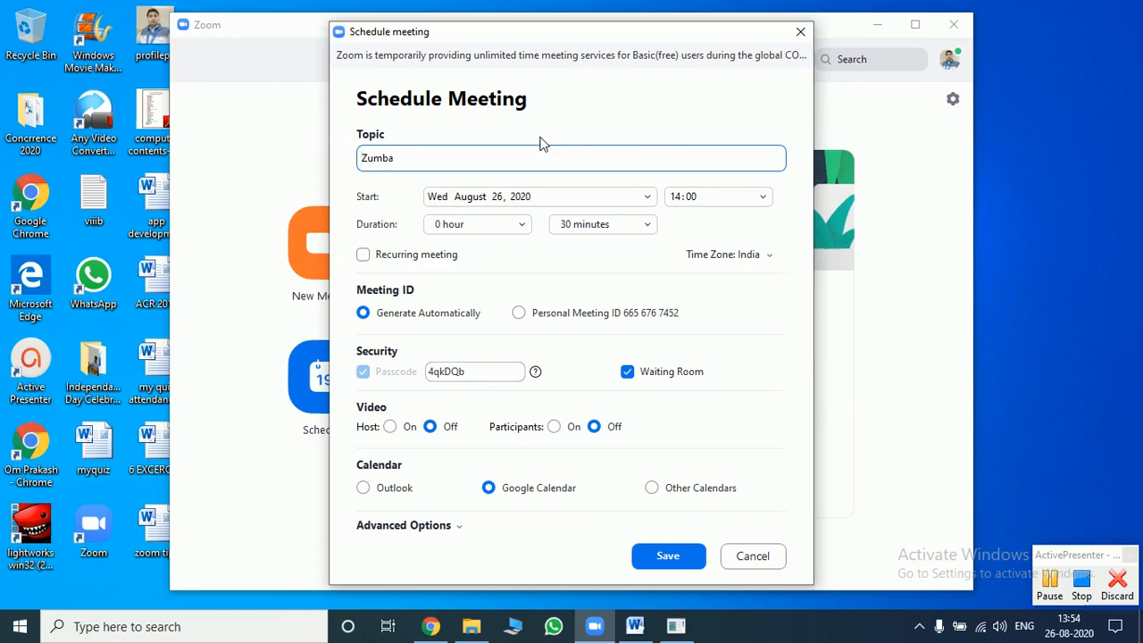
{"action": "type", "text": "- Concurrence 2020 - "}
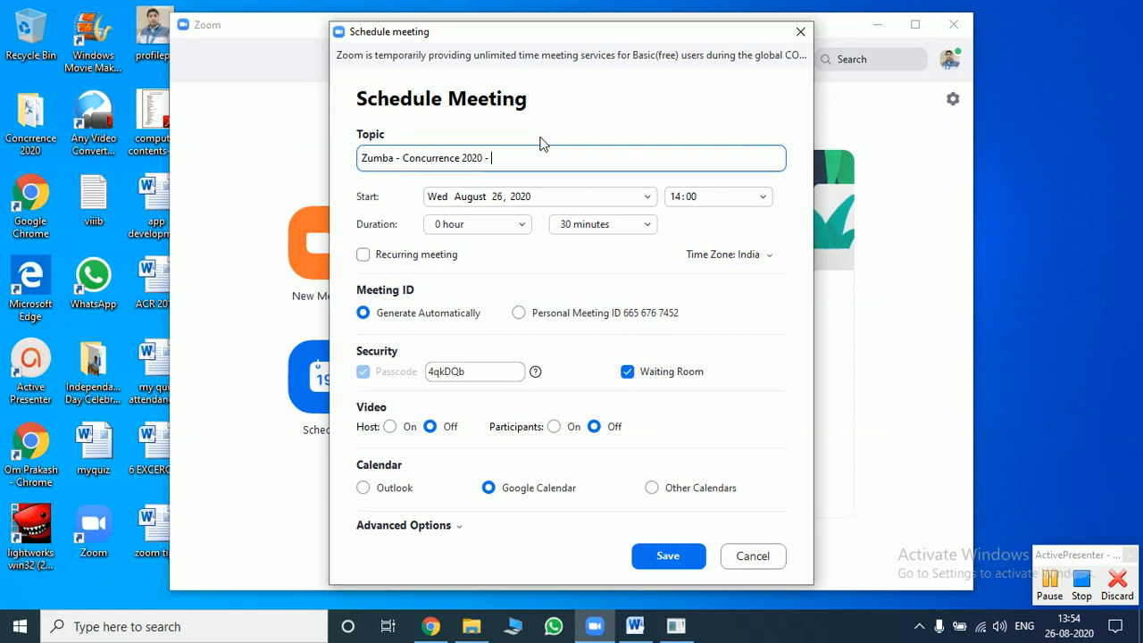
{"action": "type", "text": "Jaypee Public Scho"}
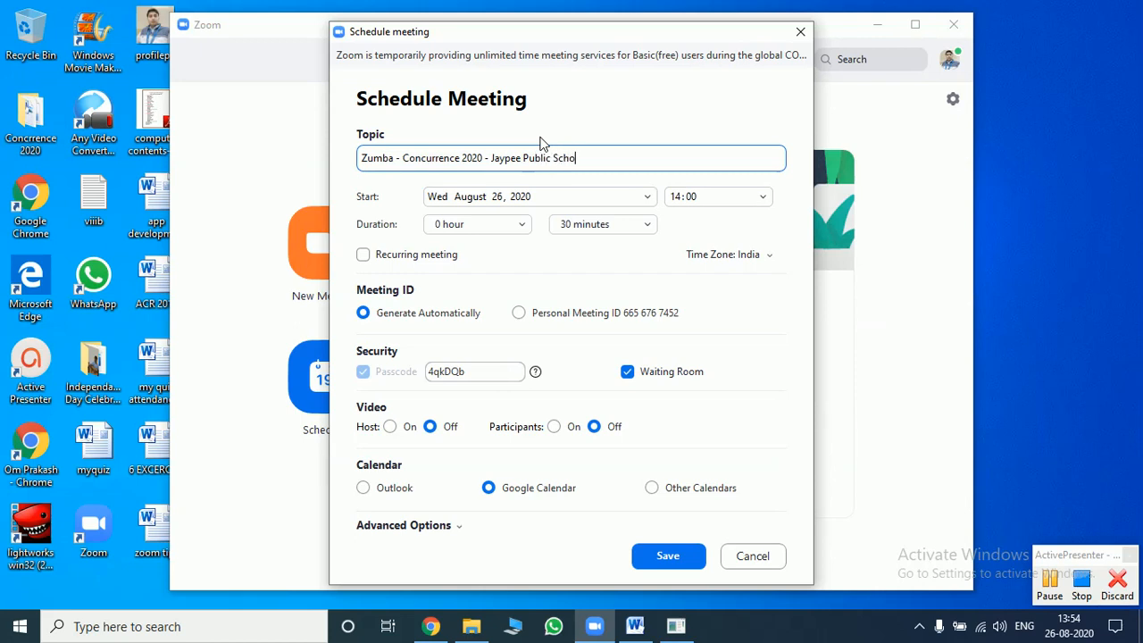
{"action": "type", "text": "ol Greater Noida"}
{"action": "key", "text": "Left"}
{"action": "key", "text": "Left"}
{"action": "key", "text": "Left"}
{"action": "key", "text": "Left"}
{"action": "key", "text": "Left"}
{"action": "key", "text": "Left"}
{"action": "key", "text": "Left"}
{"action": "key", "text": "Left"}
{"action": "key", "text": "Left"}
{"action": "key", "text": "Left"}
{"action": "key", "text": "Left"}
{"action": "key", "text": "Left"}
{"action": "key", "text": "Left"}
{"action": "key", "text": "Left"}
{"action": "key", "text": "Left"}
{"action": "key", "text": "Left"}
{"action": "key", "text": "Left"}
{"action": "key", "text": "Left"}
{"action": "key", "text": "Left"}
{"action": "key", "text": "Left"}
{"action": "key", "text": "Left"}
{"action": "key", "text": "Left"}
{"action": "key", "text": "Left"}
{"action": "key", "text": "Left"}
{"action": "key", "text": "Left"}
{"action": "key", "text": "Left"}
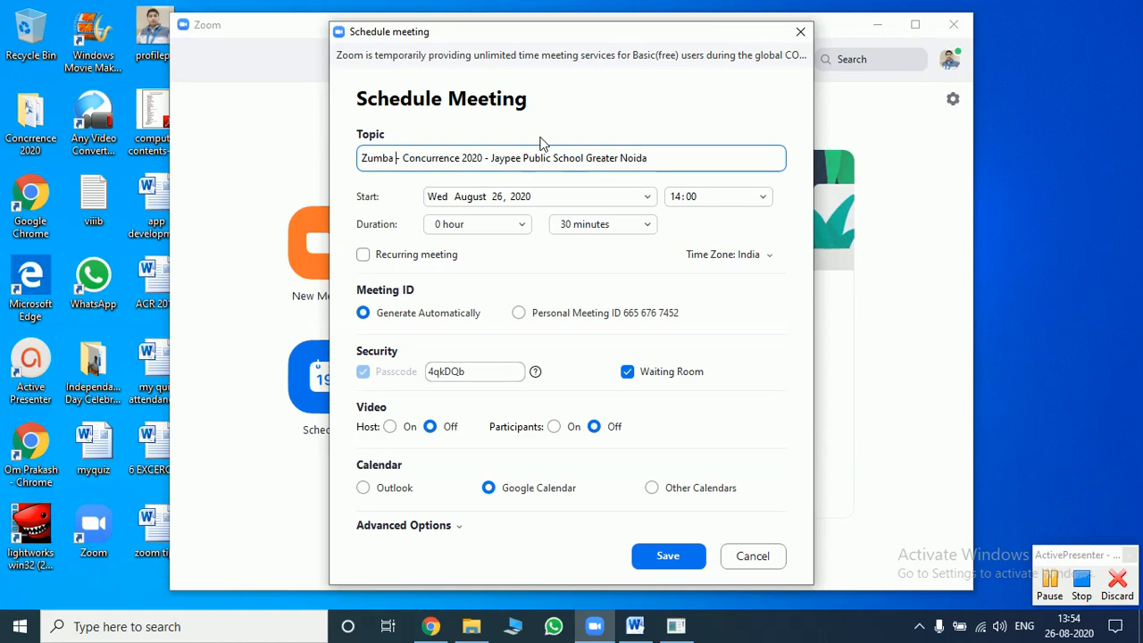
{"action": "key", "text": "Right"}
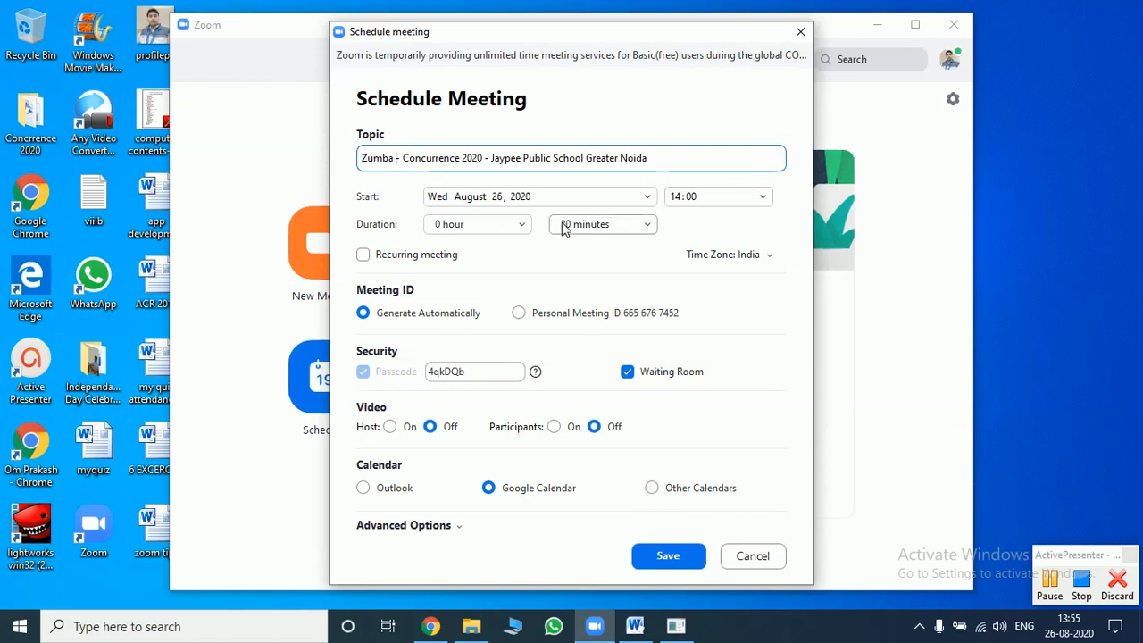
- Choose 1 hour from the meeting's Duration hour dropdown
{"action": "left_click", "coordinate": [523, 225]}
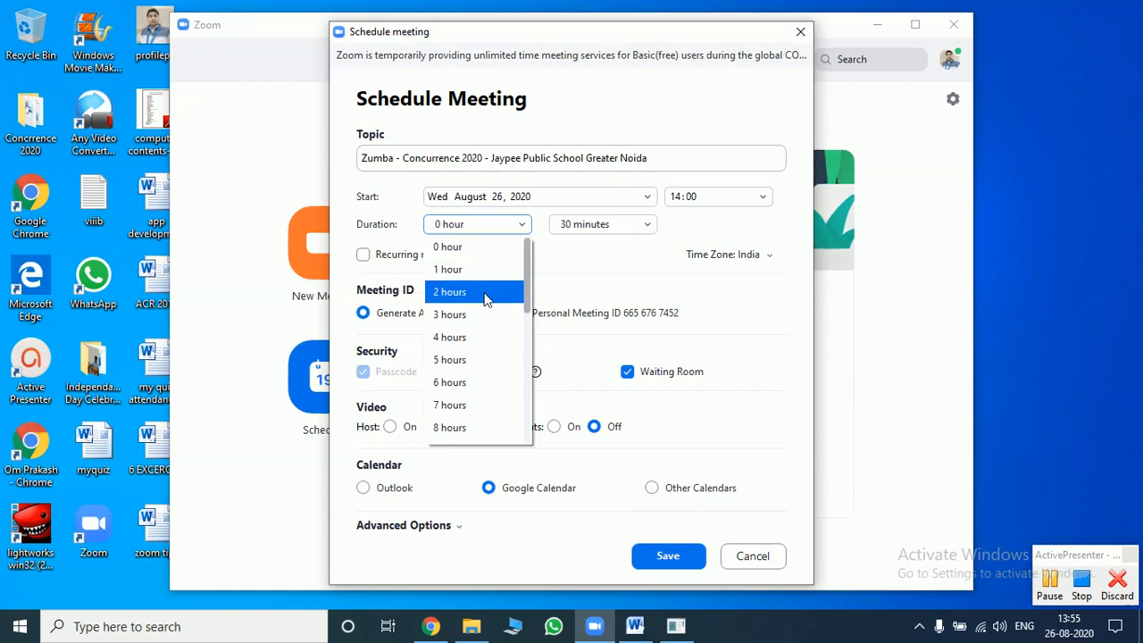
{"action": "left_click", "coordinate": [567, 262]}
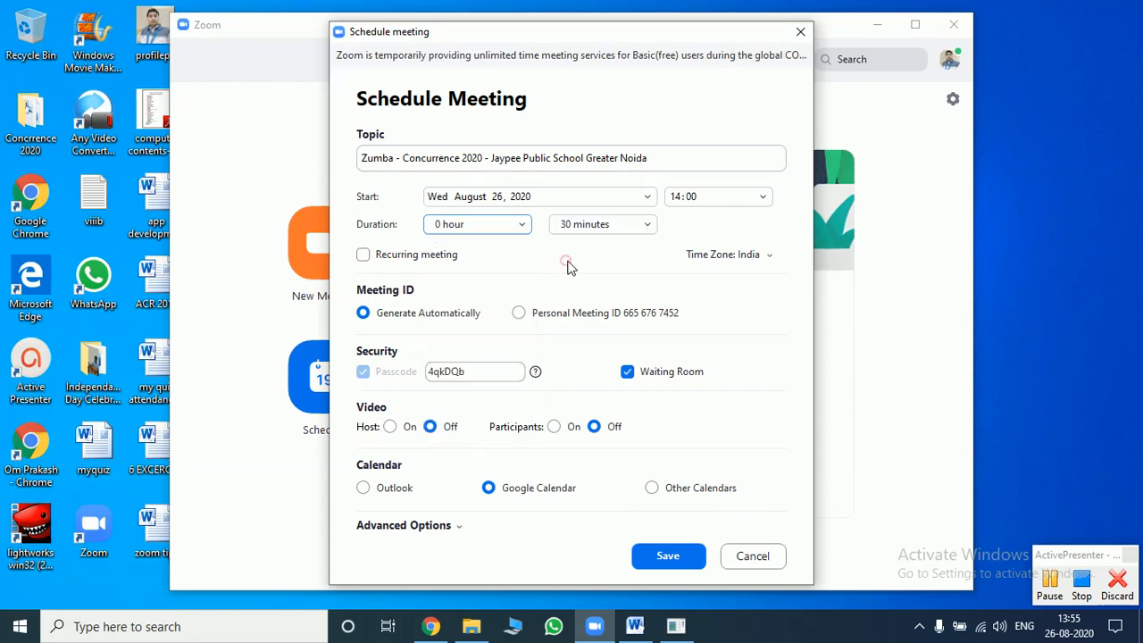
{"action": "left_click", "coordinate": [525, 226]}
{"action": "left_click", "coordinate": [512, 267]}
- Replace the meeting passcode and turn video on for both host and participants
{"action": "double_click", "coordinate": [474, 371]}
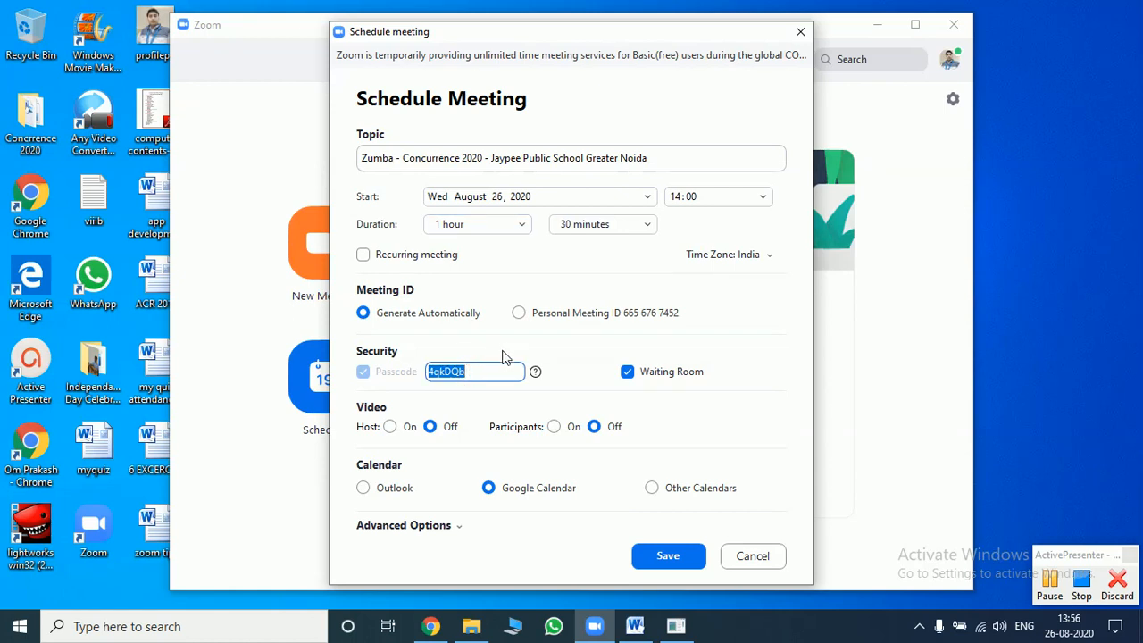
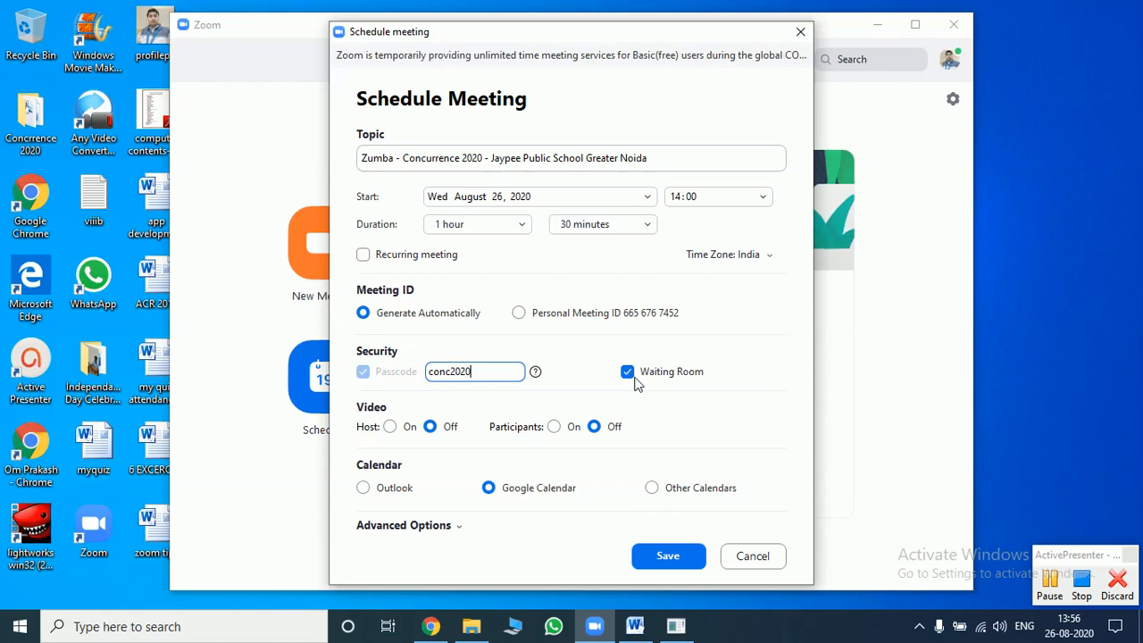
{"action": "left_click", "coordinate": [391, 428]}
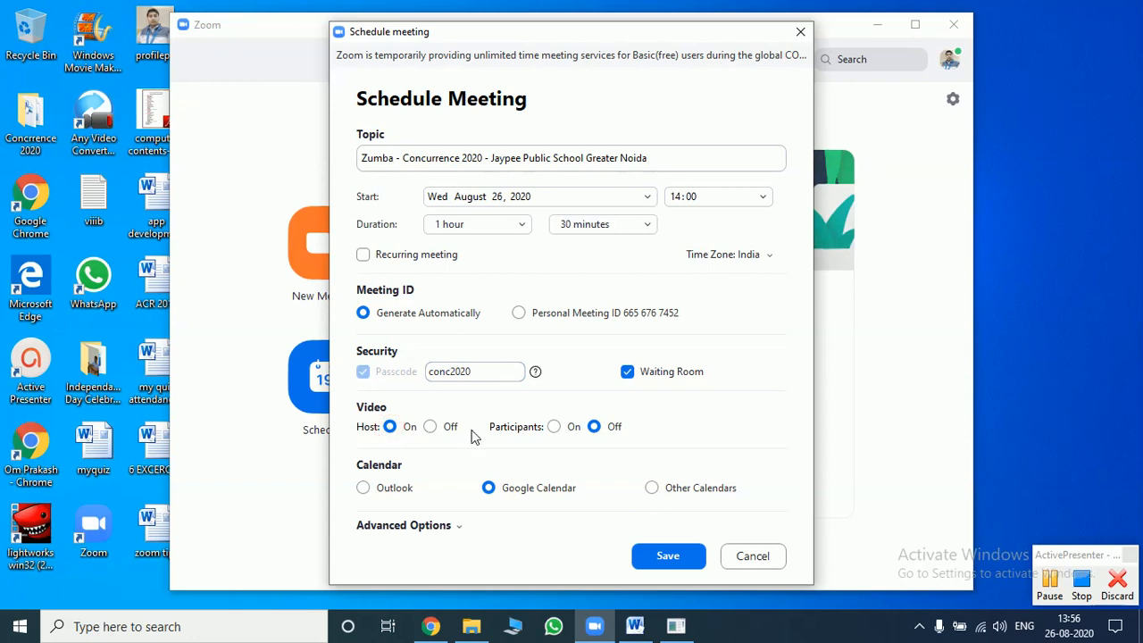
{"action": "left_click", "coordinate": [554, 426]}
- In Advanced Options, disable join before host and enable mute participants upon entry
{"action": "left_click", "coordinate": [460, 531]}
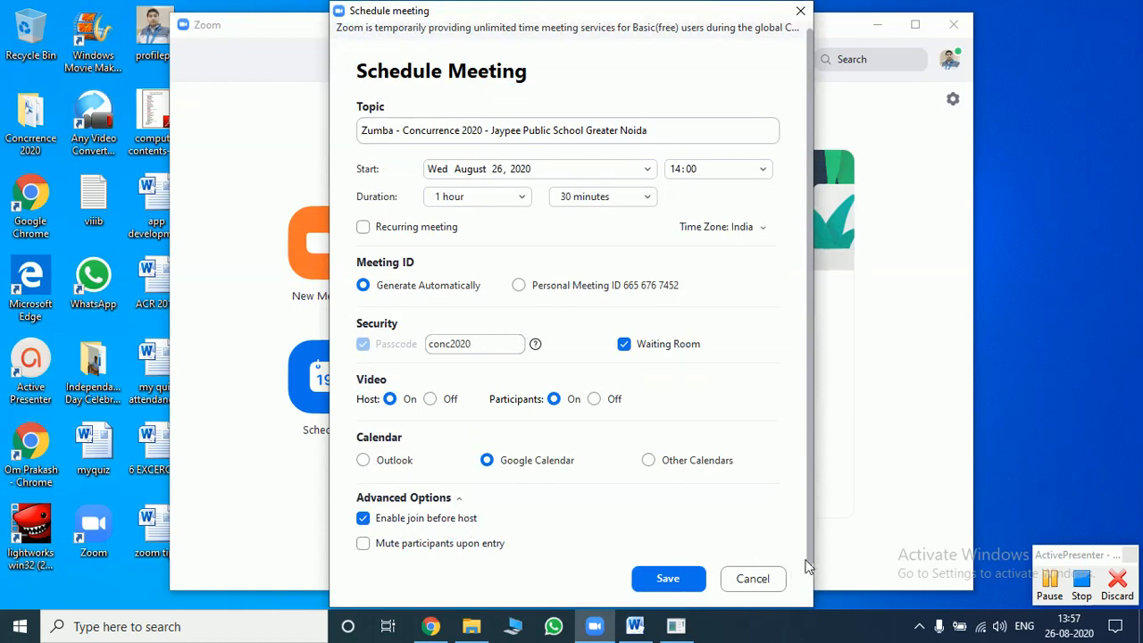
{"action": "scroll", "coordinate": [808, 556], "scroll_direction": "up", "scroll_amount": 1}
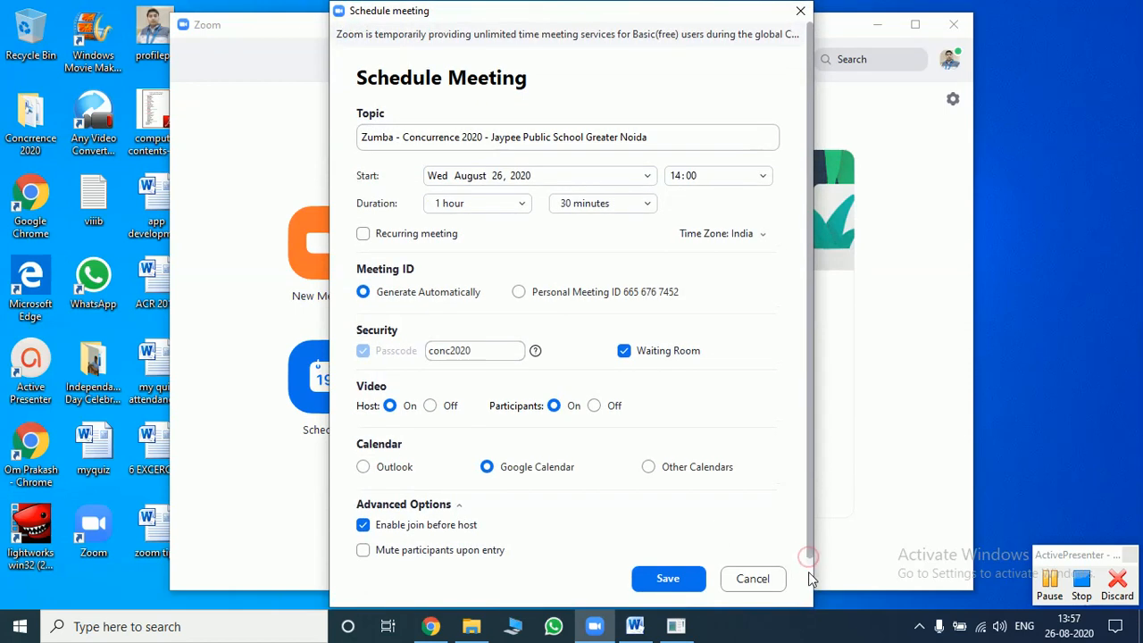
{"action": "left_click", "coordinate": [364, 527]}
{"action": "left_click", "coordinate": [367, 552]}
- Save the meeting, choose the Google account, and allow Zoom access to Google Calendar
{"action": "left_click", "coordinate": [675, 578]}
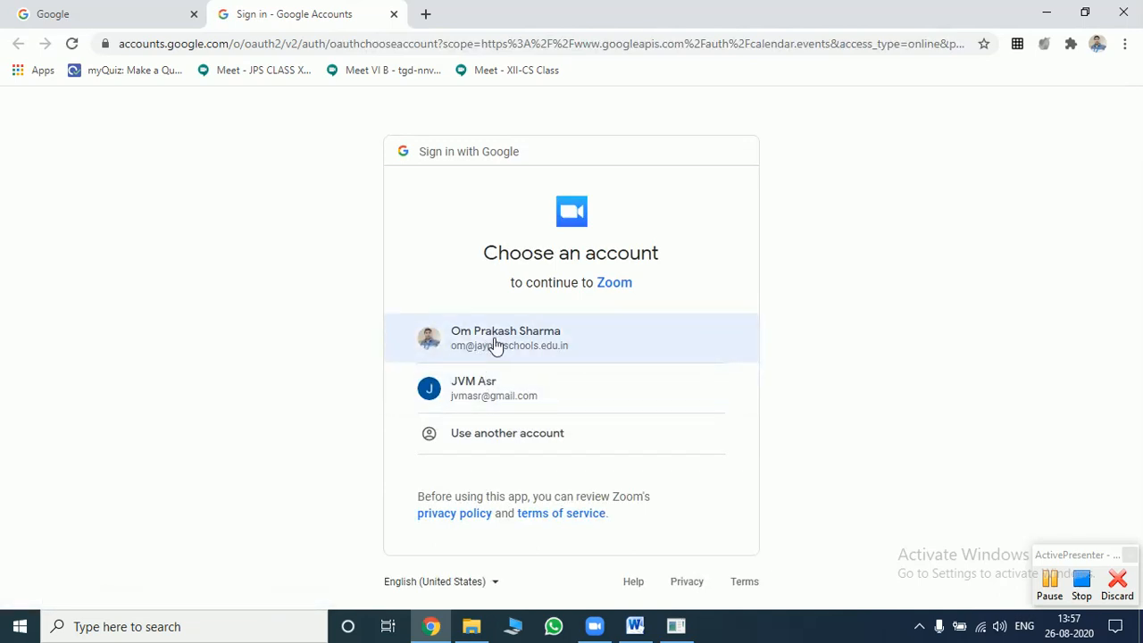
{"action": "left_click", "coordinate": [497, 346]}
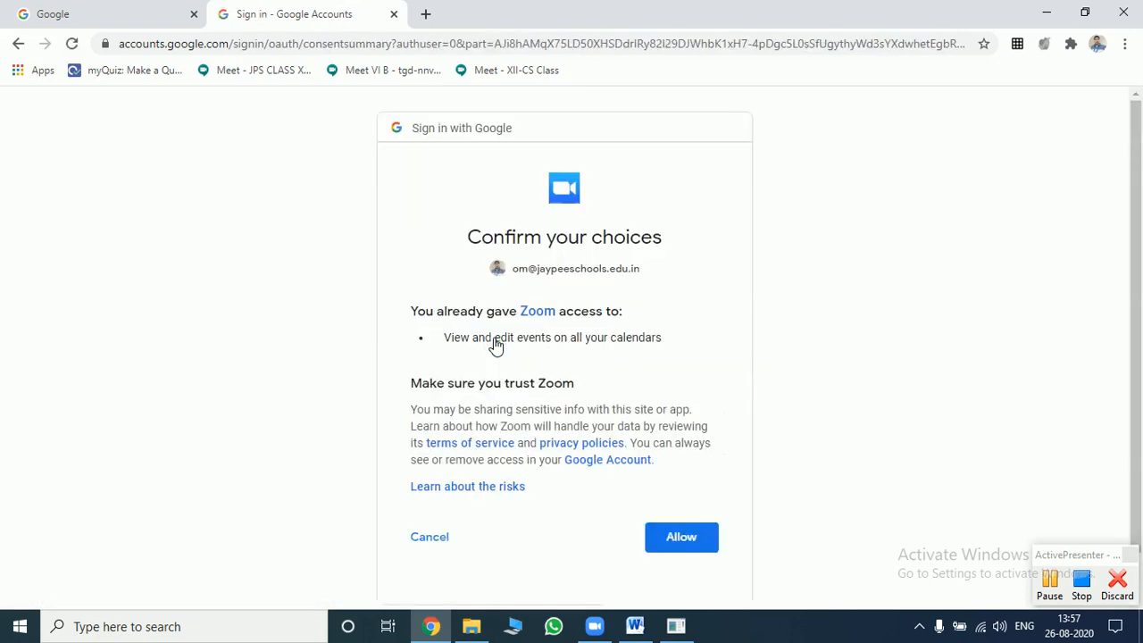
{"action": "left_click", "coordinate": [686, 538]}
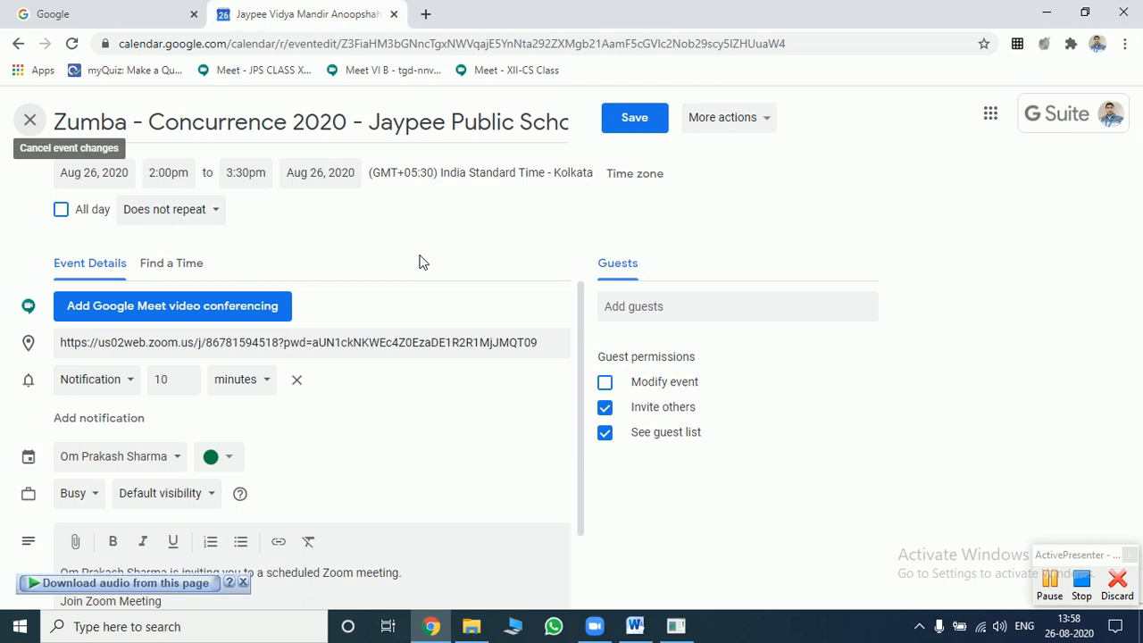
- Turn off 'Invite others' and 'See guest list', then add one outside contact as a guest
{"action": "left_click", "coordinate": [606, 409]}
{"action": "left_click", "coordinate": [606, 435]}
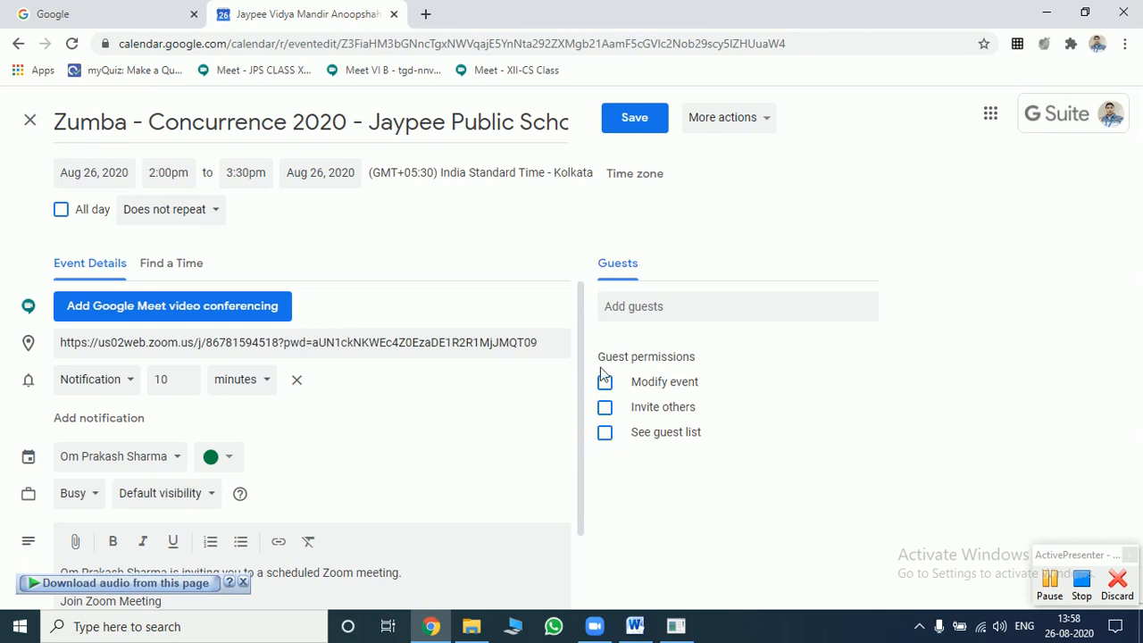
{"action": "left_click", "coordinate": [630, 312]}
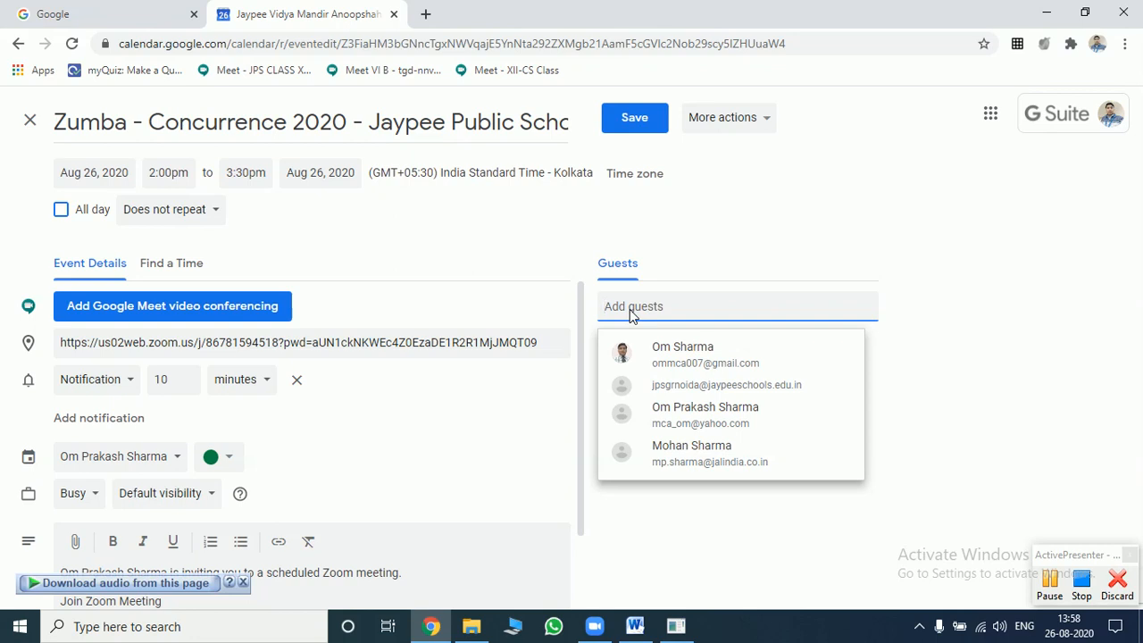
{"action": "type", "text": "ommca"}
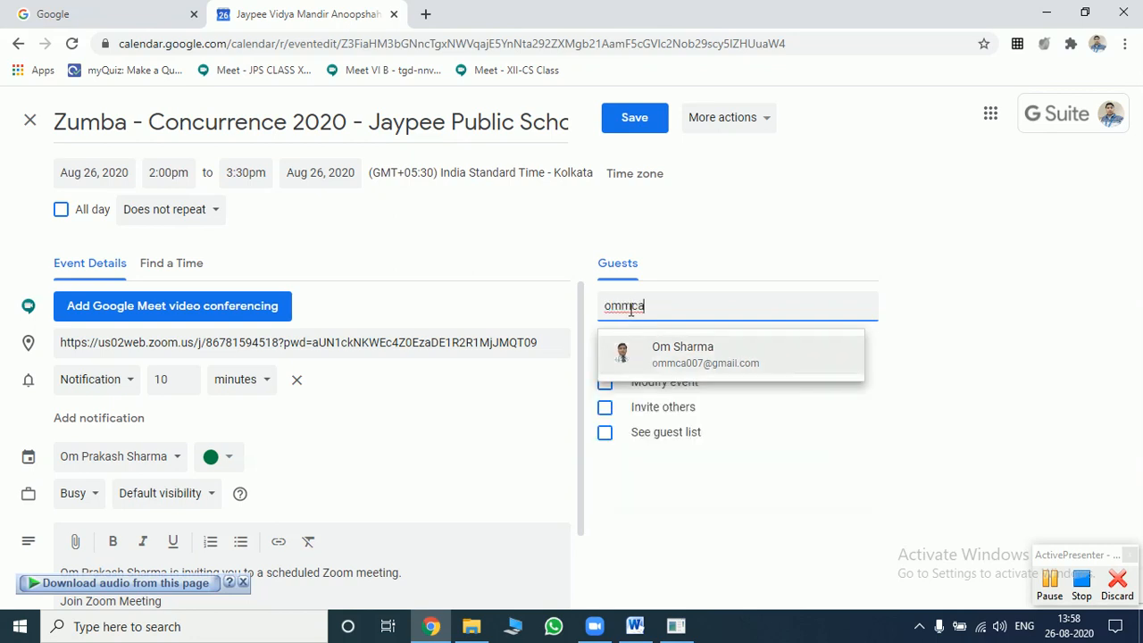
{"action": "left_click", "coordinate": [658, 351]}
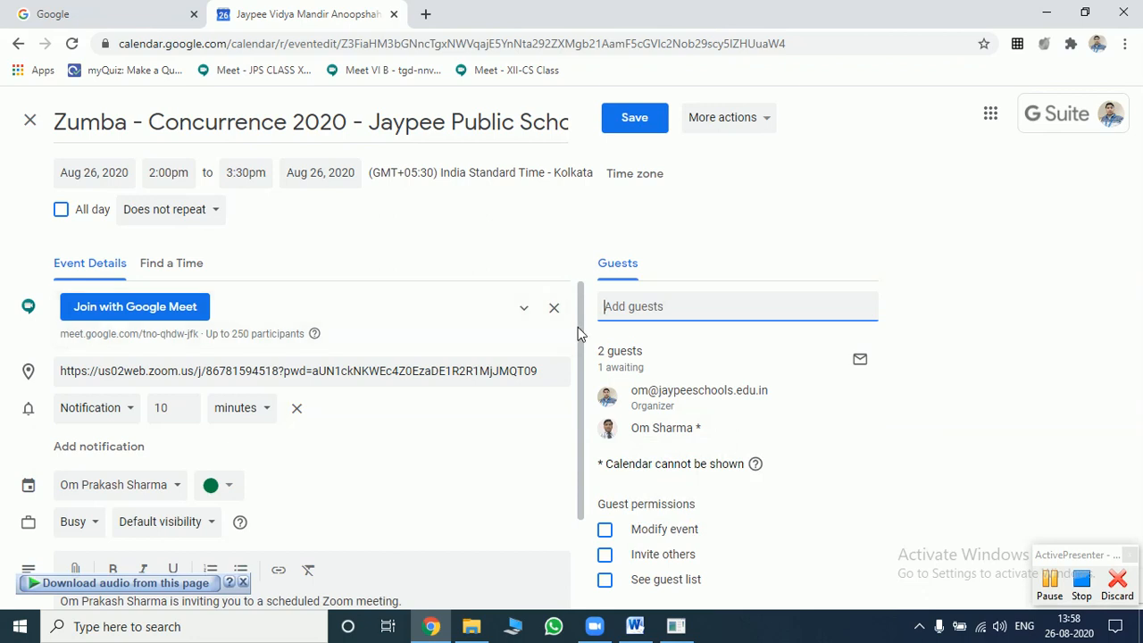
{"action": "left_click_drag", "start_coordinate": [578, 333], "coordinate": [582, 434]}
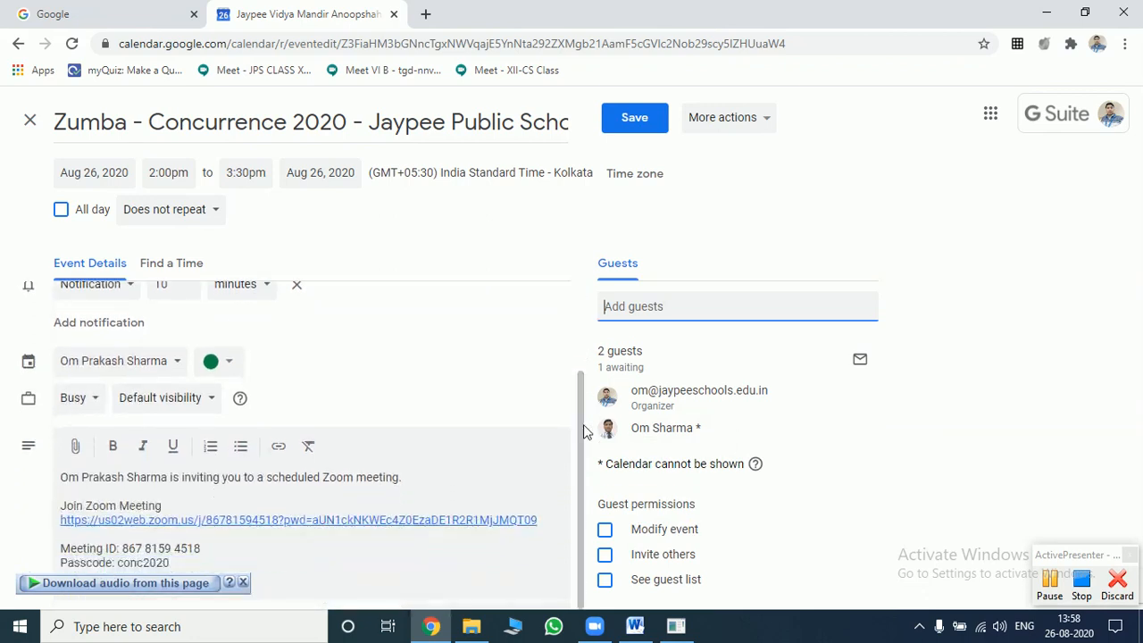
{"action": "left_click", "coordinate": [242, 583]}
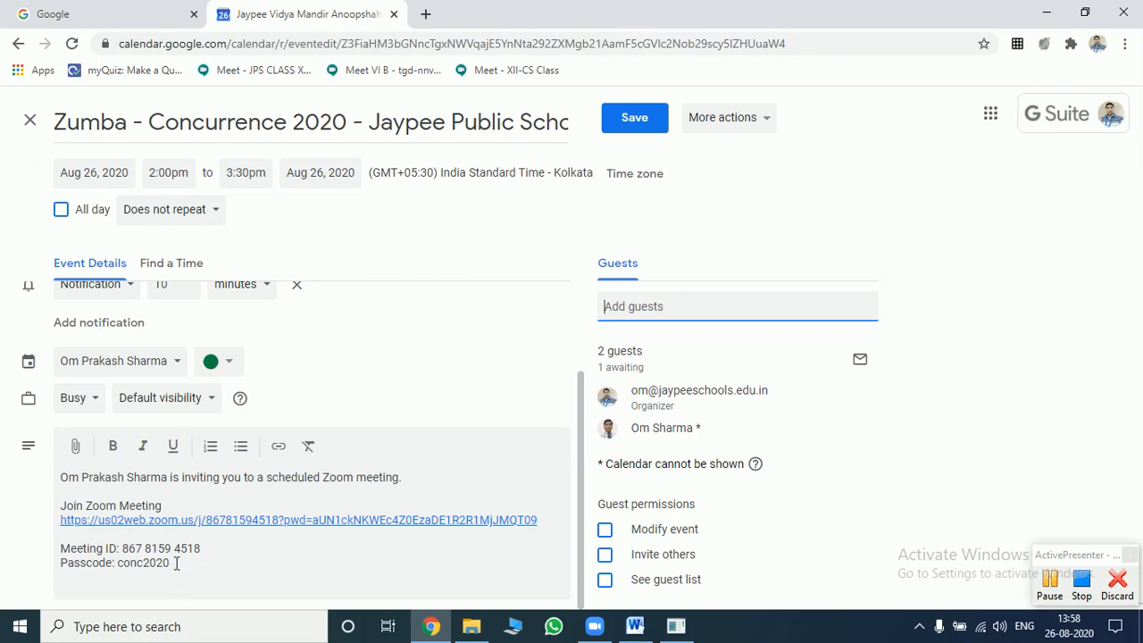
{"action": "left_click_drag", "start_coordinate": [170, 563], "coordinate": [44, 472]}
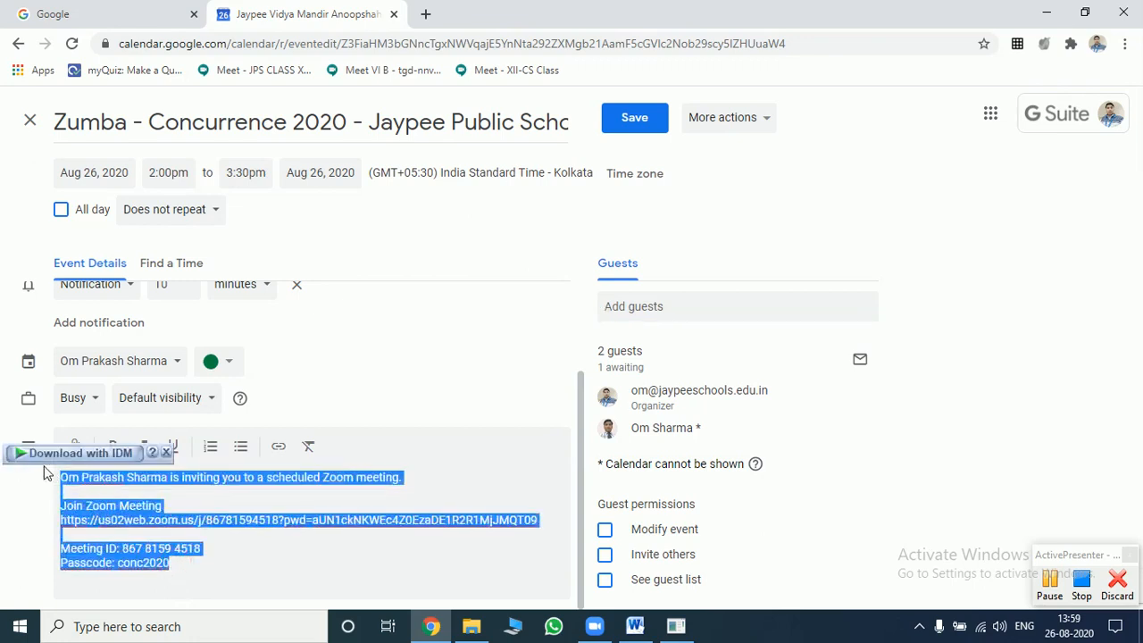
{"action": "left_click", "coordinate": [170, 488]}
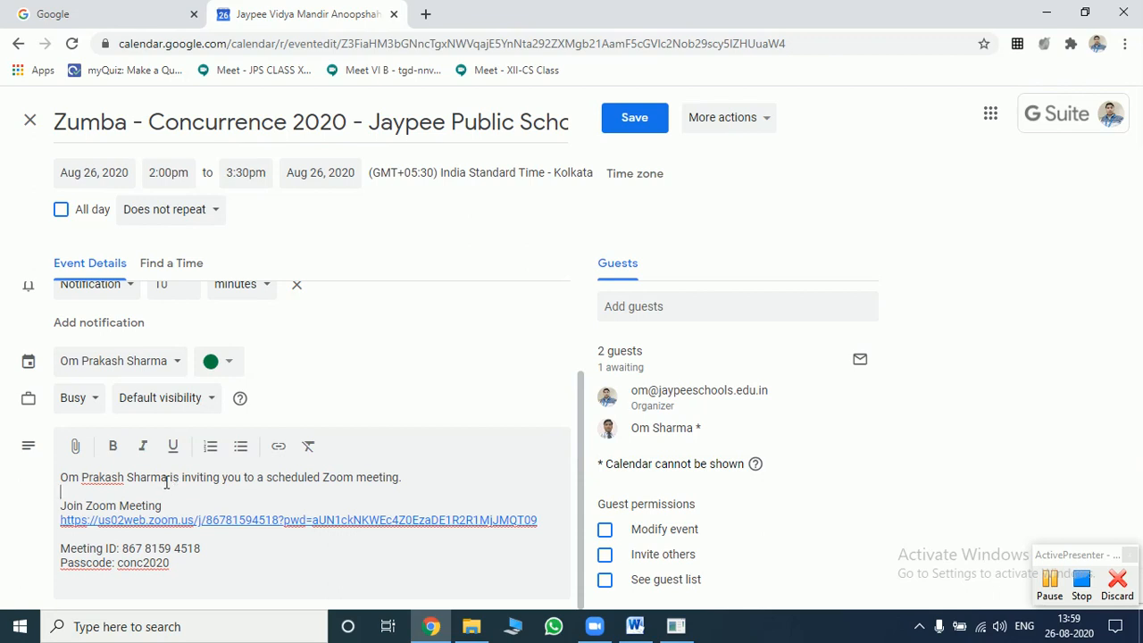
{"action": "left_click_drag", "start_coordinate": [167, 480], "coordinate": [62, 478]}
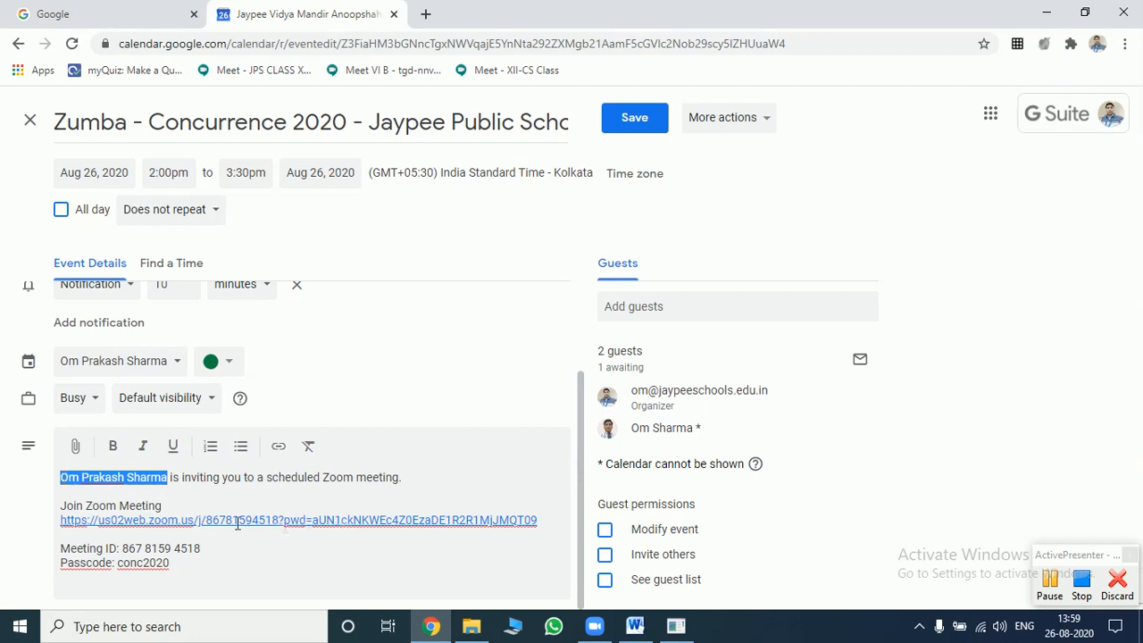
{"action": "left_click", "coordinate": [576, 461]}
{"action": "key", "text": "ctrl+a"}
{"action": "scroll", "coordinate": [579, 500], "scroll_direction": "up", "scroll_amount": 2}
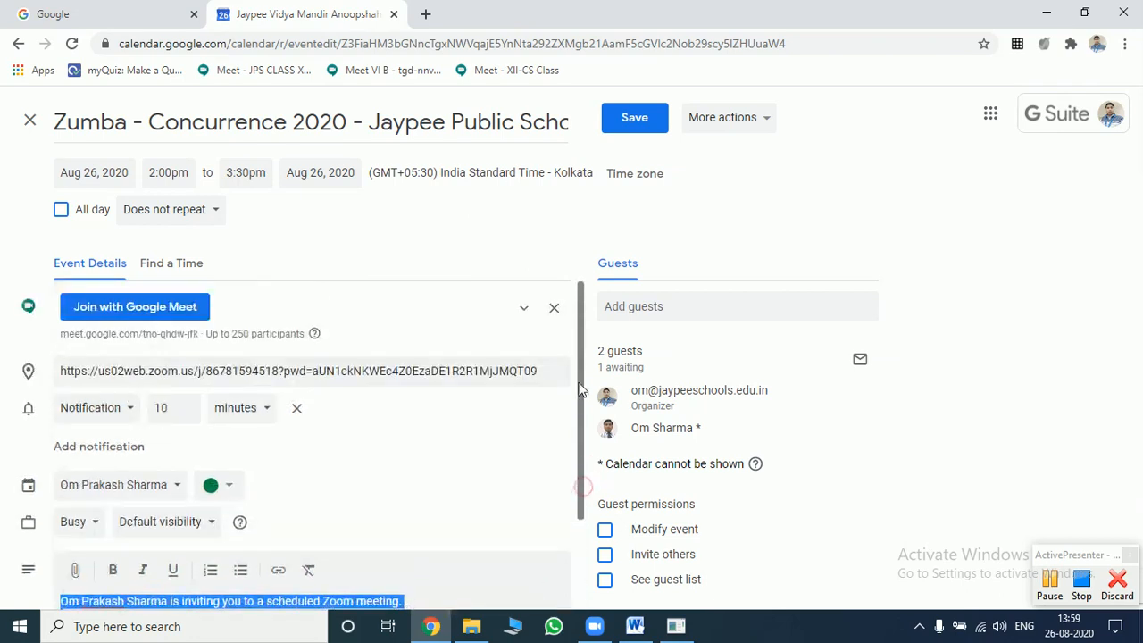
- Save the Zumba event, send invitations including the external guest, and minimise Chrome
{"action": "left_click", "coordinate": [652, 122]}
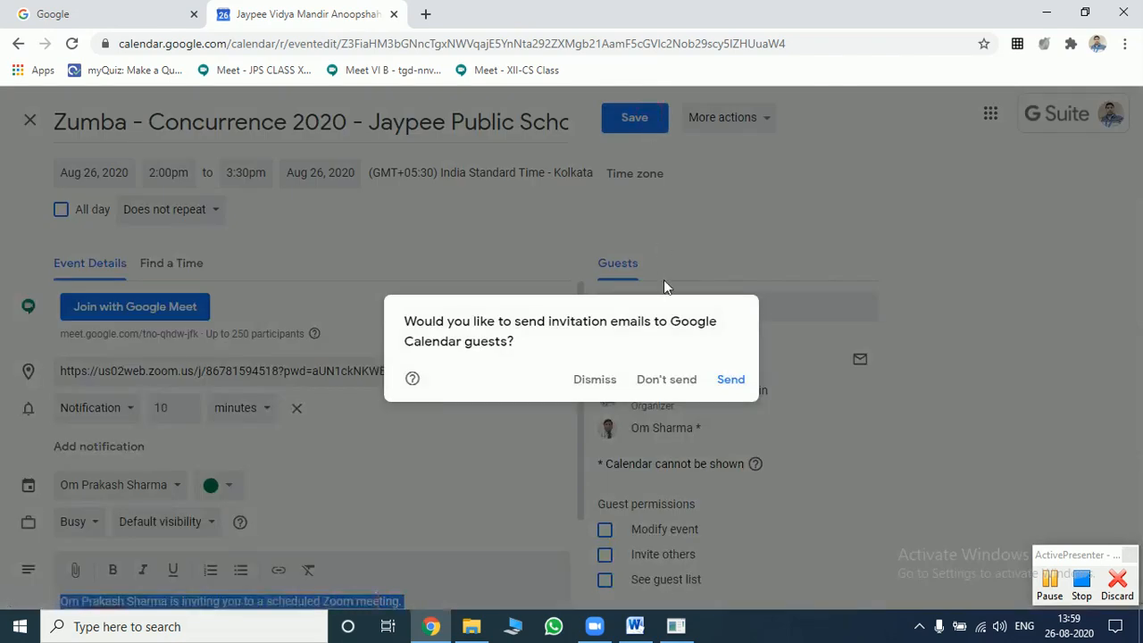
{"action": "left_click", "coordinate": [729, 382]}
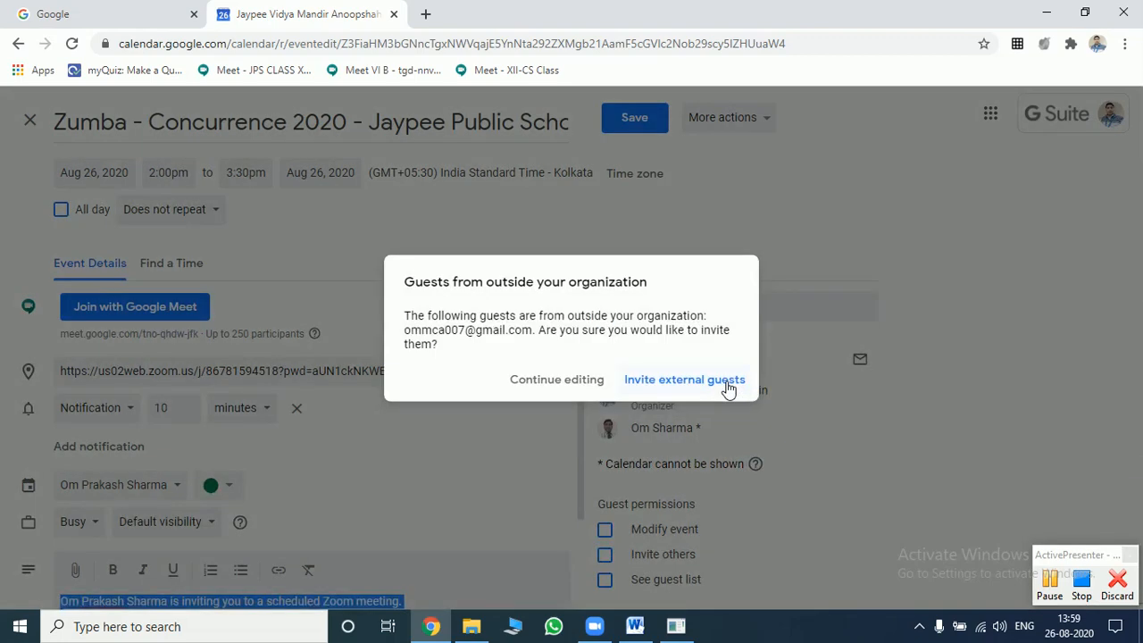
{"action": "left_click", "coordinate": [663, 384]}
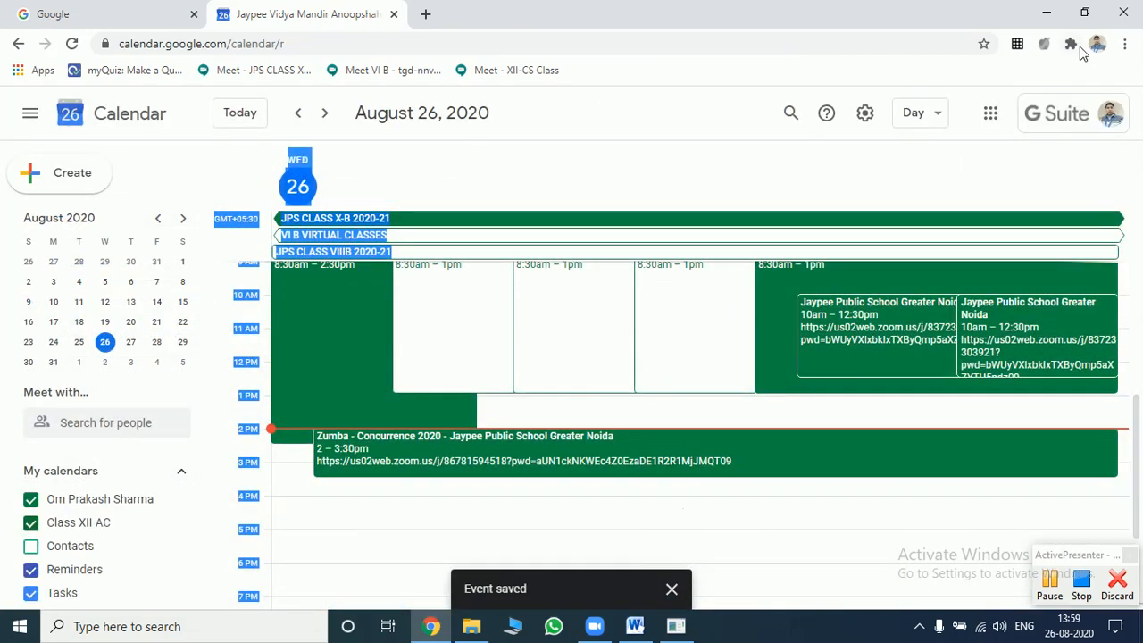
{"action": "left_click", "coordinate": [1047, 16]}
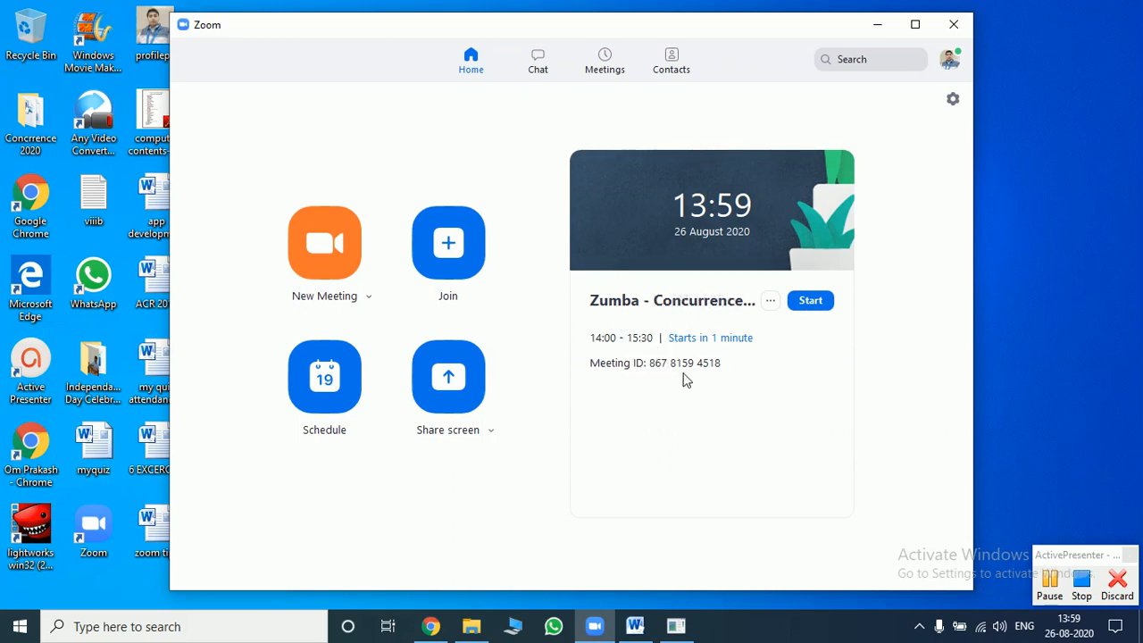
- Start the scheduled Zumba meeting with your video stopped and the meeting in full screen
{"action": "left_click", "coordinate": [815, 306]}
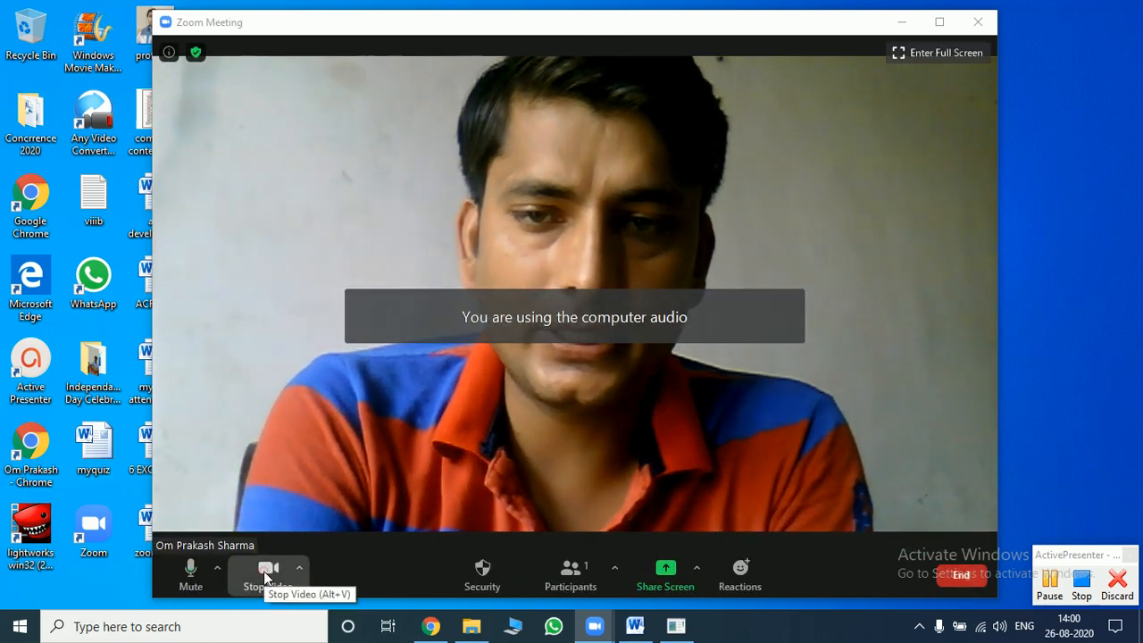
{"action": "left_click", "coordinate": [264, 573]}
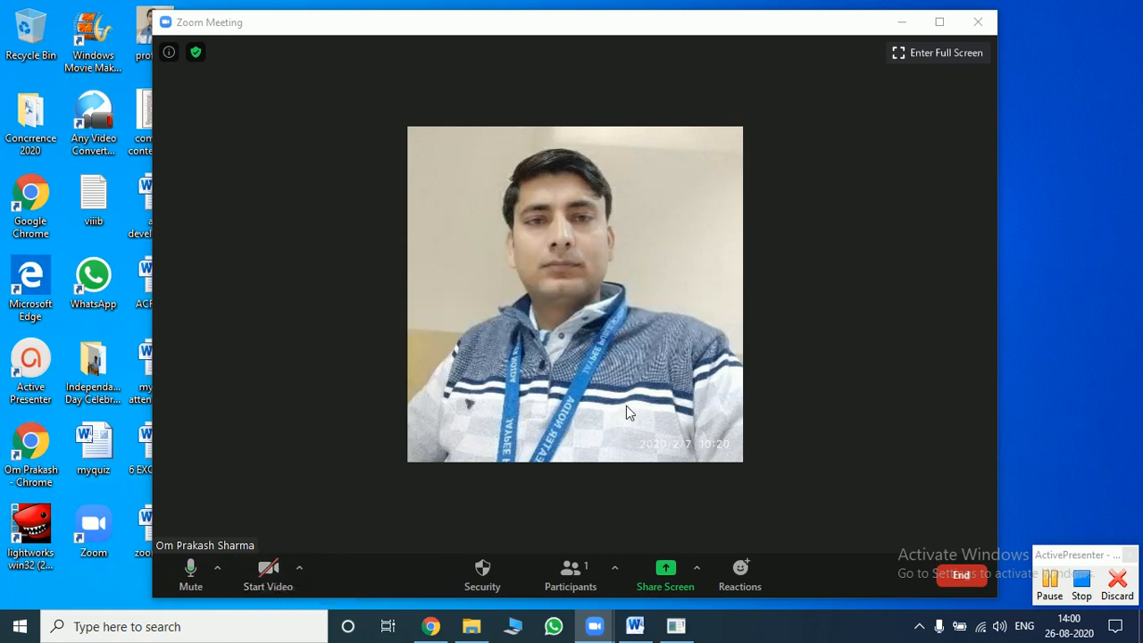
{"action": "left_click", "coordinate": [942, 54]}
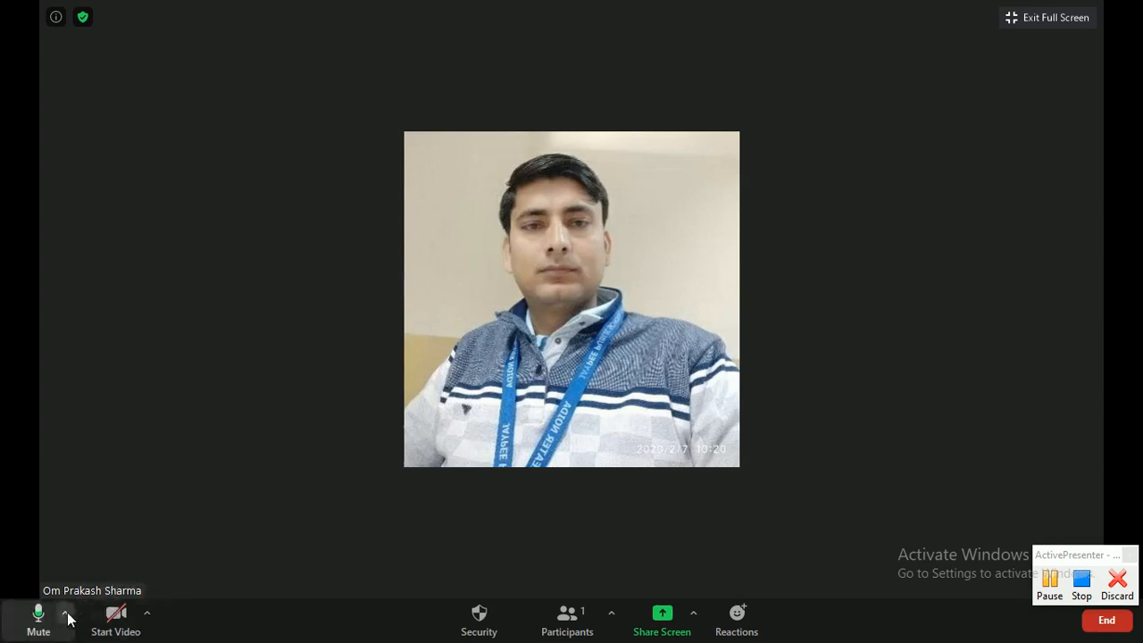
- Open Video Settings from the camera menu, try the Earth background, then set it back to None
{"action": "left_click", "coordinate": [149, 613]}
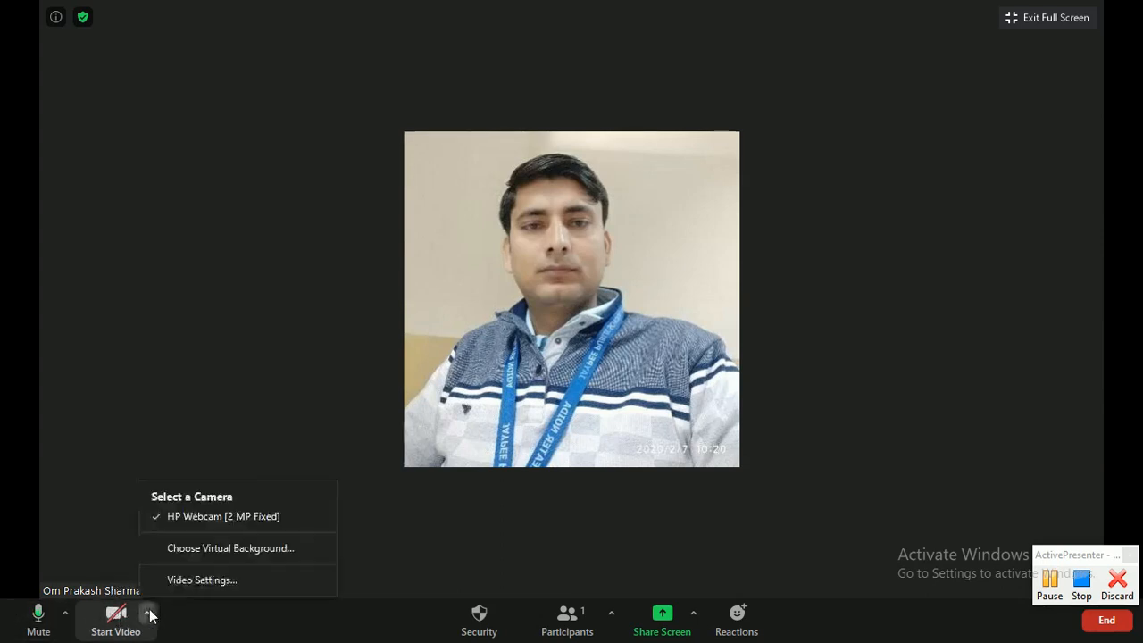
{"action": "left_click", "coordinate": [229, 549]}
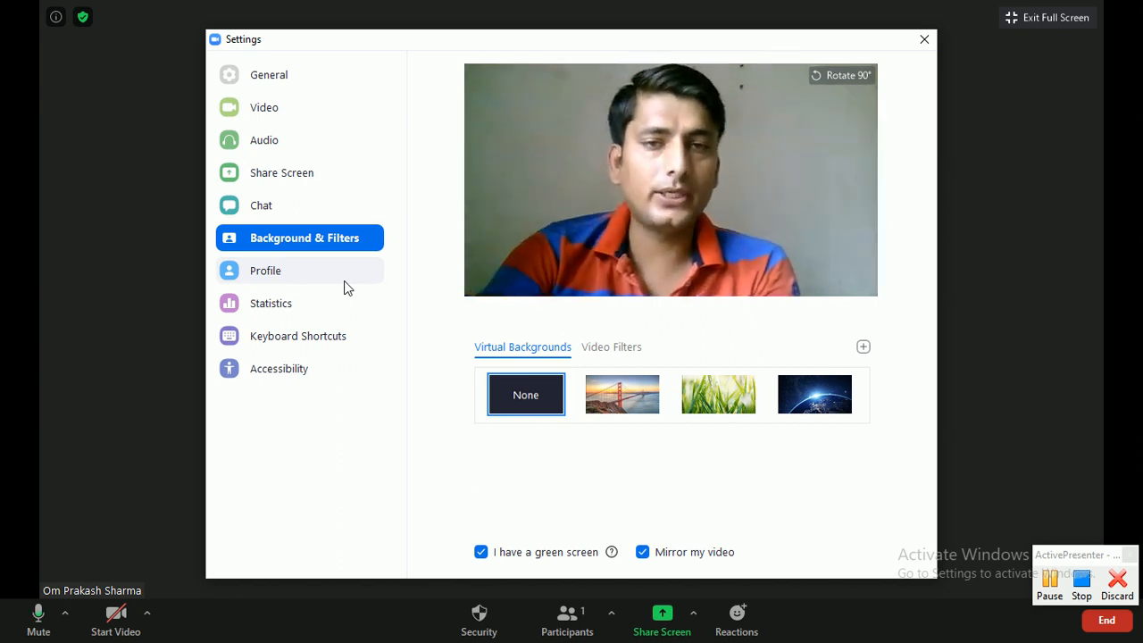
{"action": "left_click", "coordinate": [808, 391]}
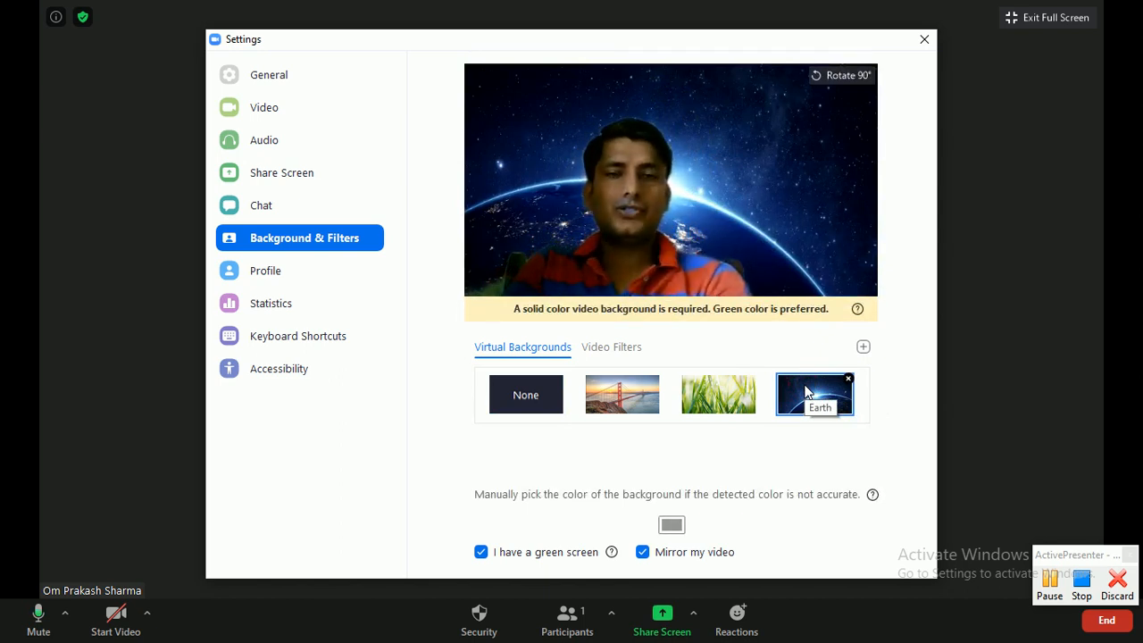
{"action": "left_click", "coordinate": [515, 393]}
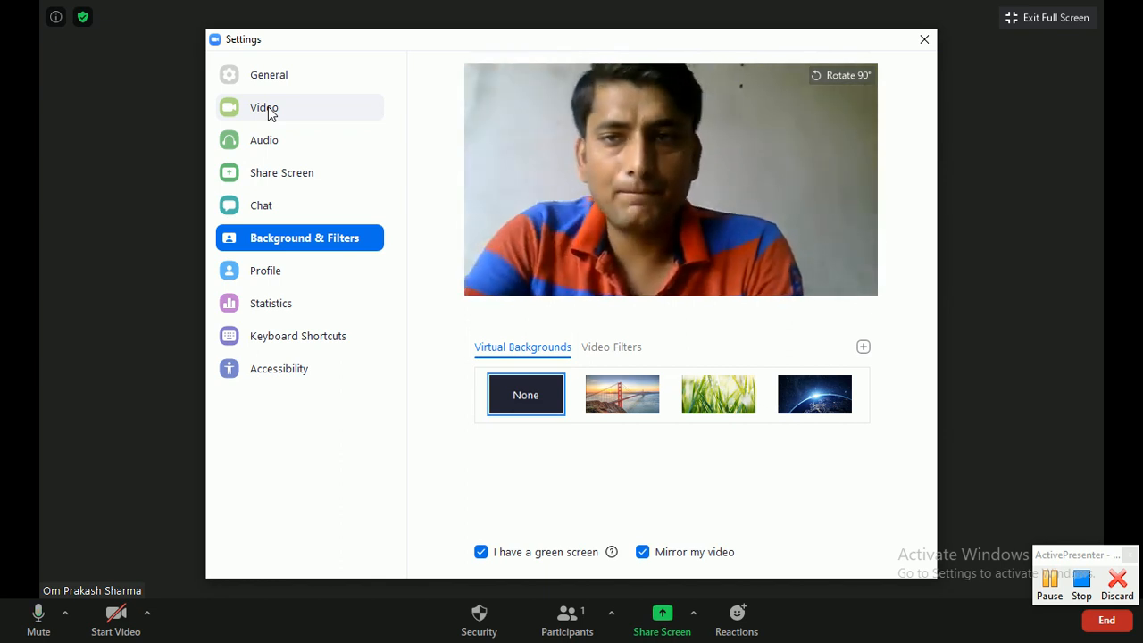
- Enable Touch up my appearance in Video settings, then view the Advanced and Share Screen settings
{"action": "left_click", "coordinate": [269, 114]}
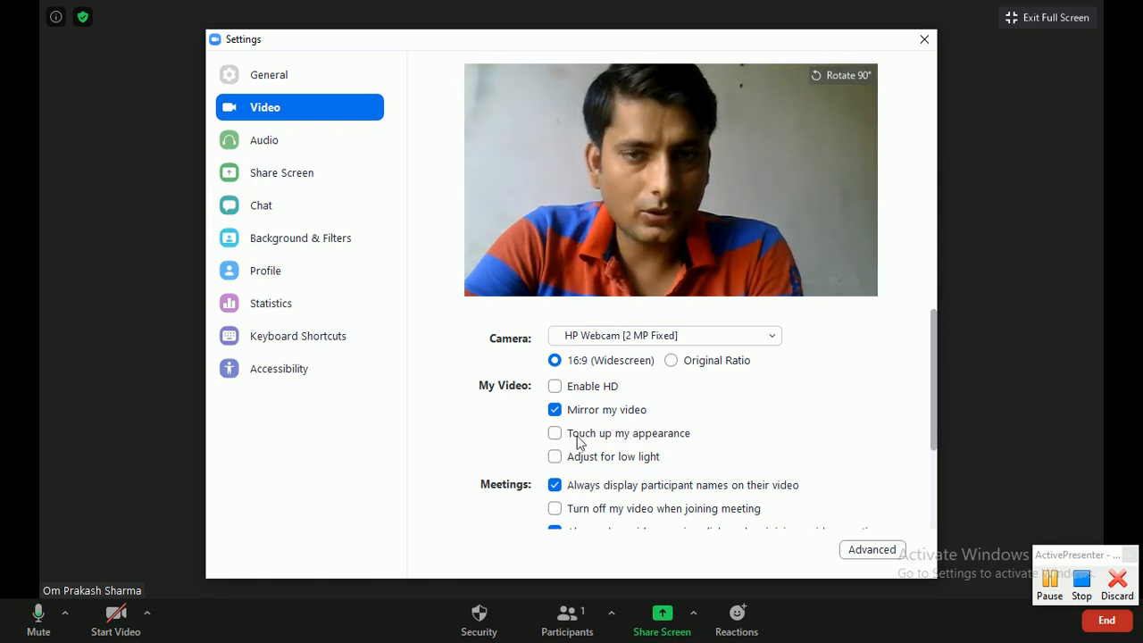
{"action": "left_click", "coordinate": [555, 433]}
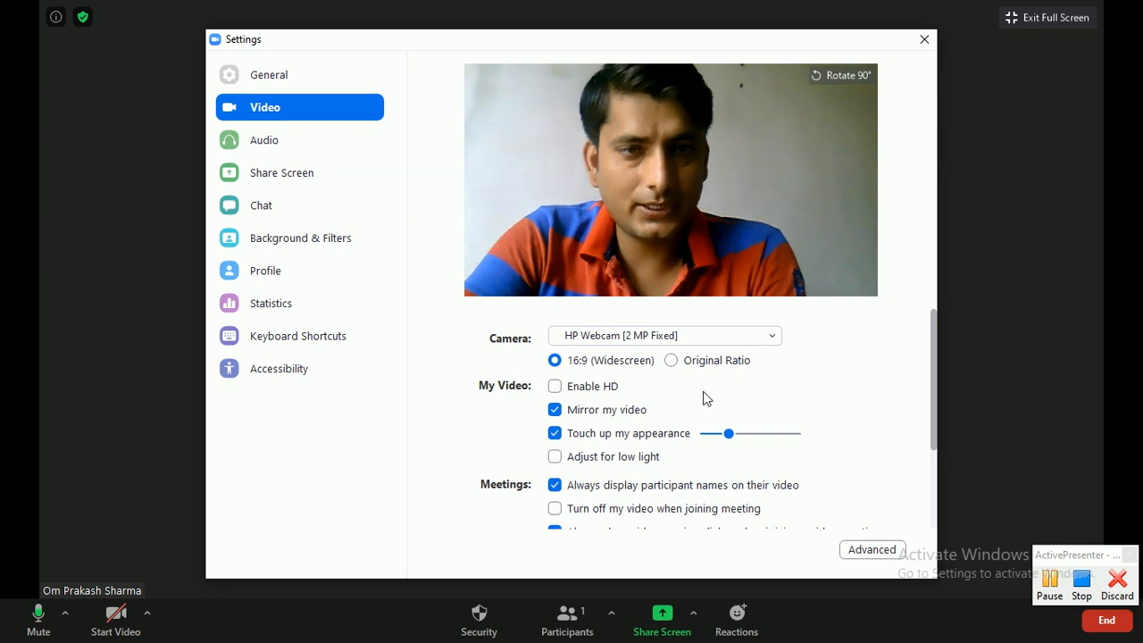
{"action": "left_click_drag", "start_coordinate": [936, 380], "coordinate": [934, 463]}
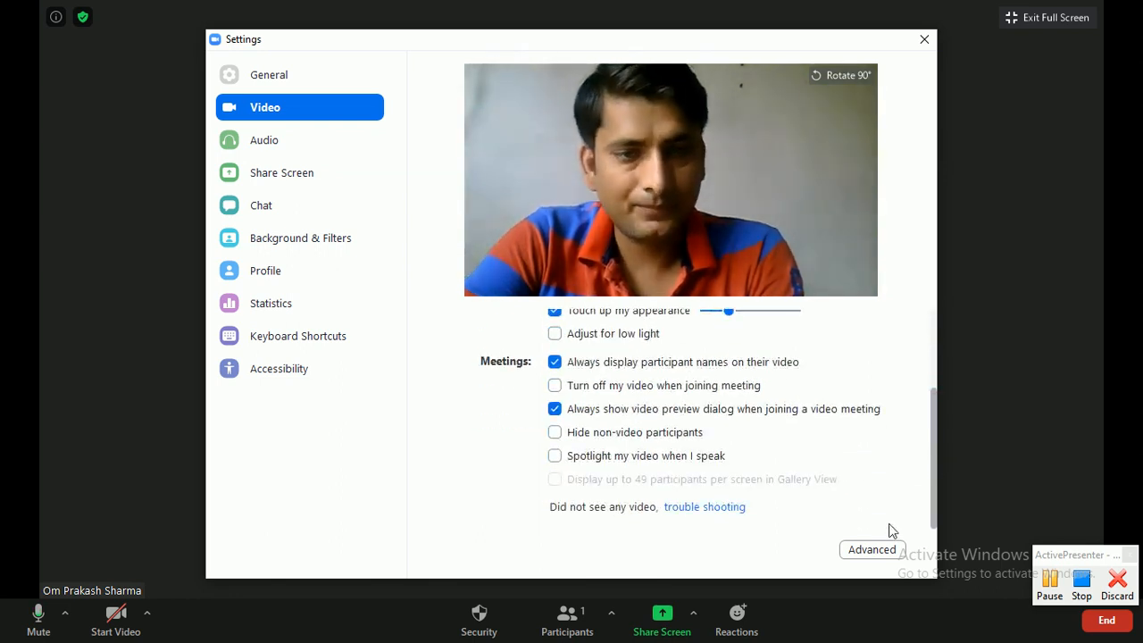
{"action": "left_click", "coordinate": [871, 550]}
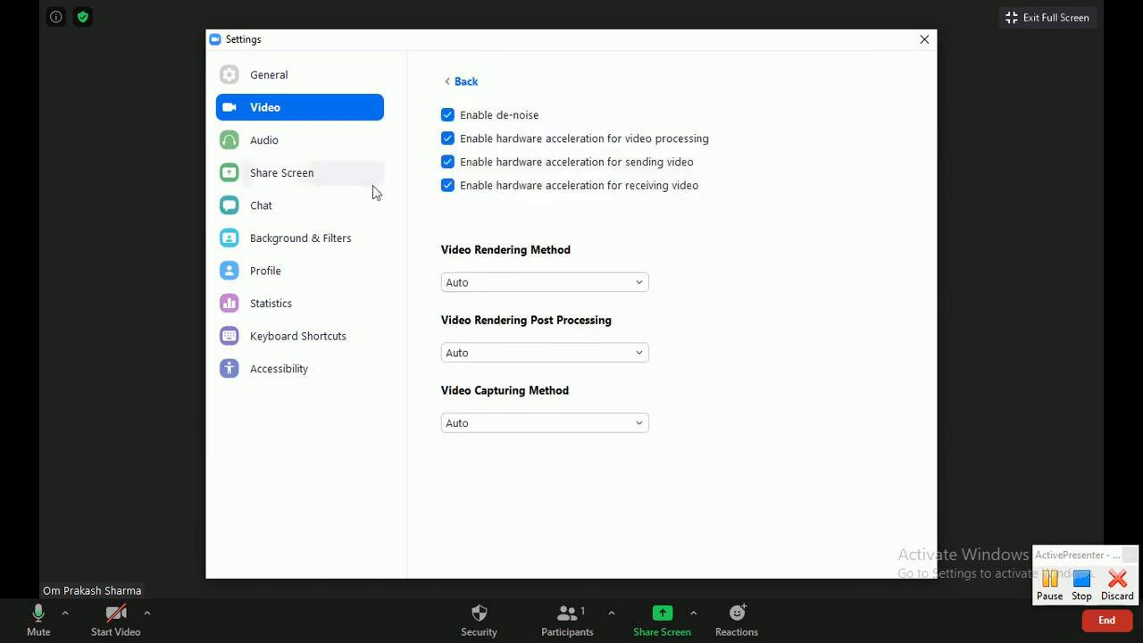
{"action": "left_click", "coordinate": [286, 178]}
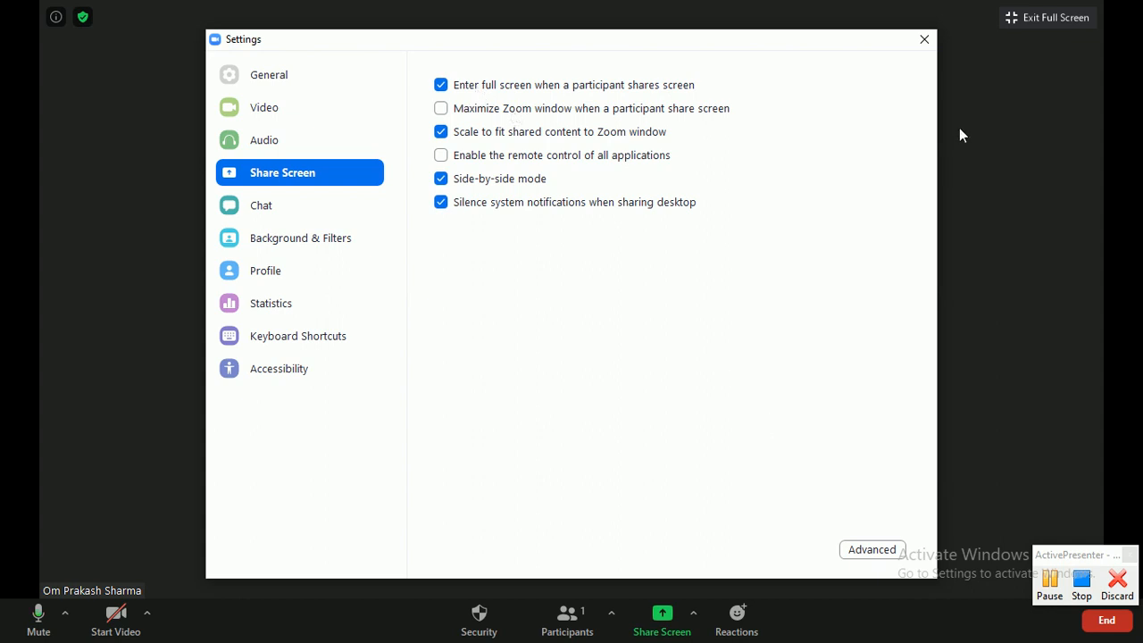
- Close Settings and review Advanced Sharing Options: one participant at a time, host only
{"action": "left_click", "coordinate": [931, 41]}
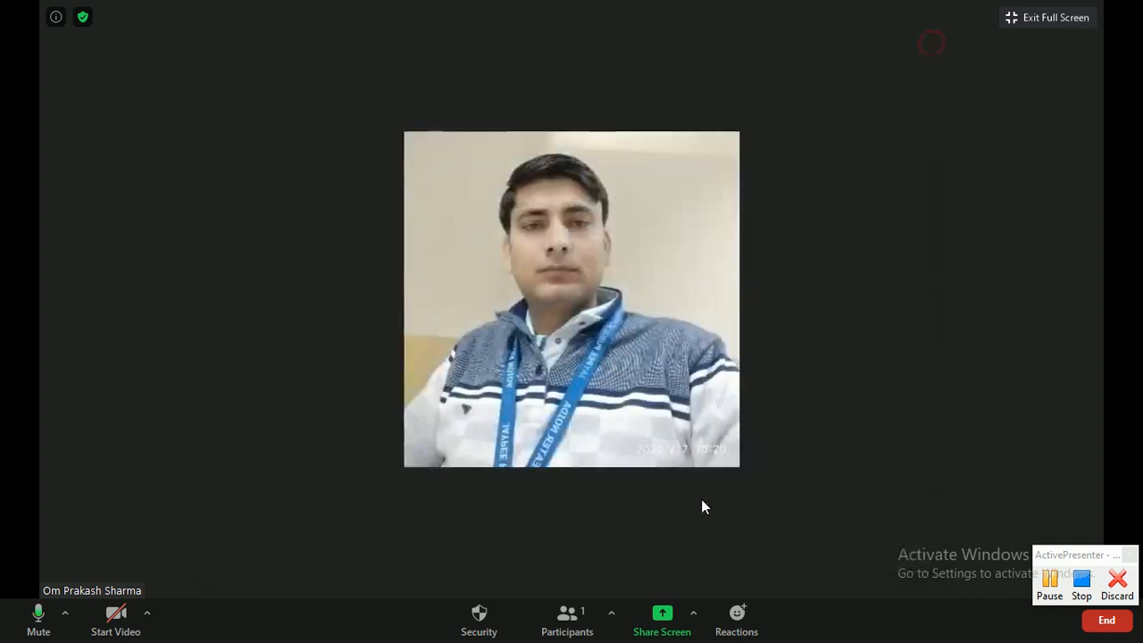
{"action": "left_click", "coordinate": [693, 616]}
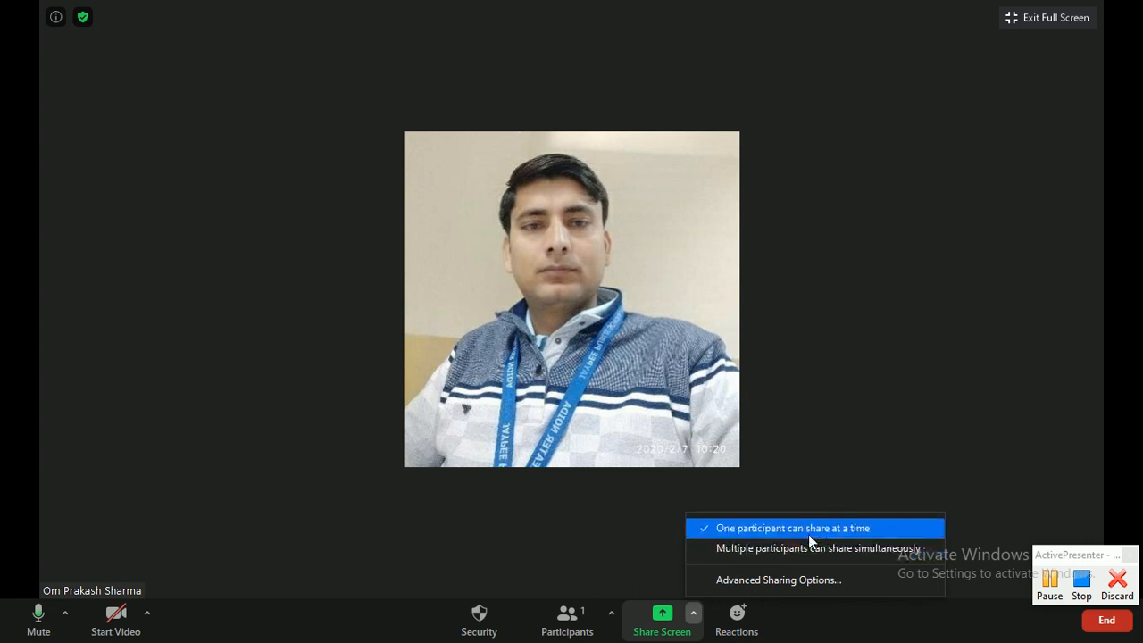
{"action": "left_click", "coordinate": [772, 578]}
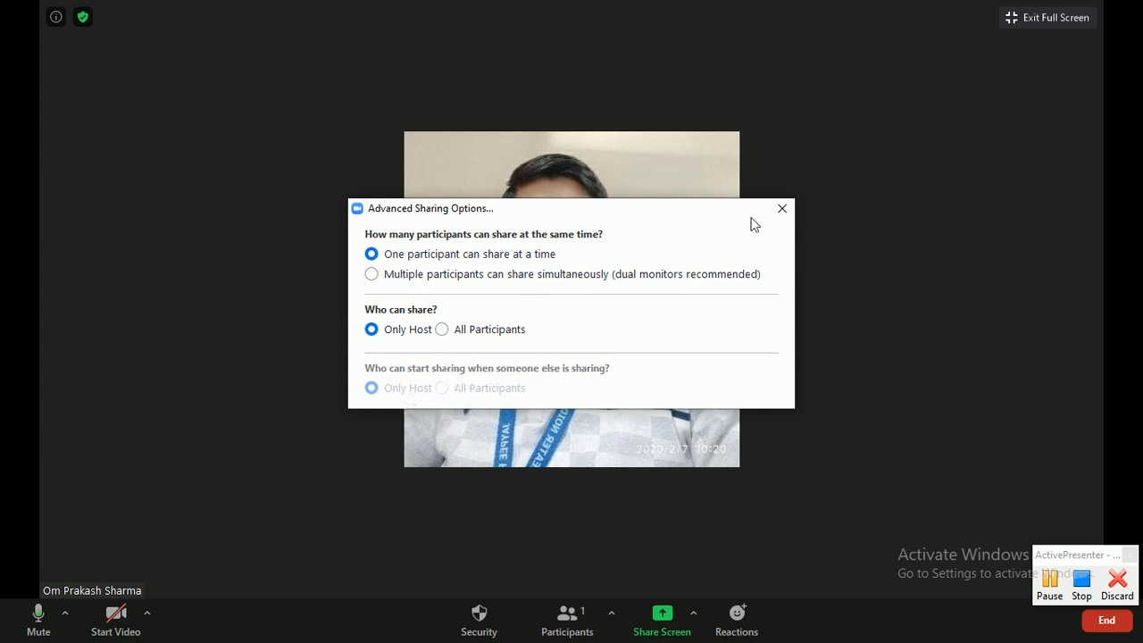
{"action": "left_click", "coordinate": [782, 209]}
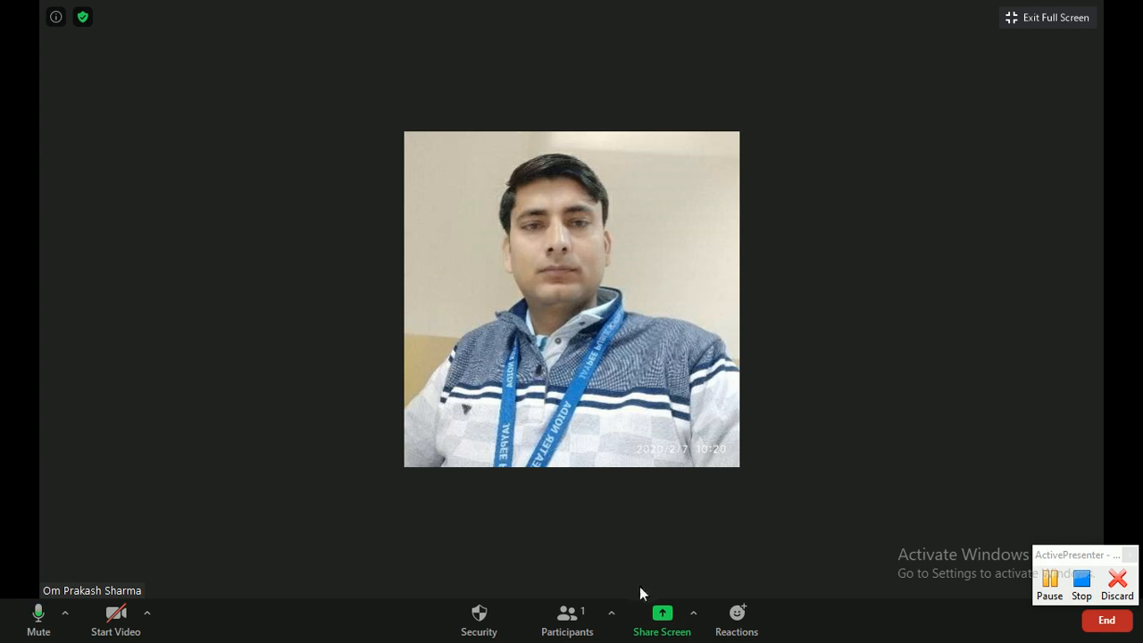
{"action": "left_click", "coordinate": [612, 613]}
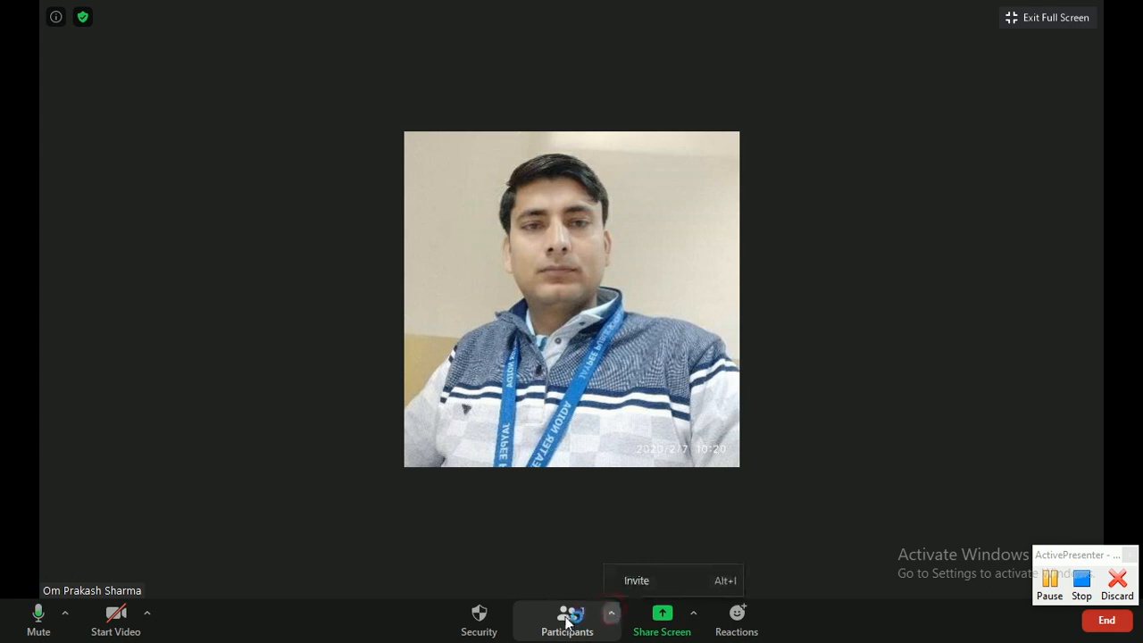
{"action": "left_click", "coordinate": [567, 619]}
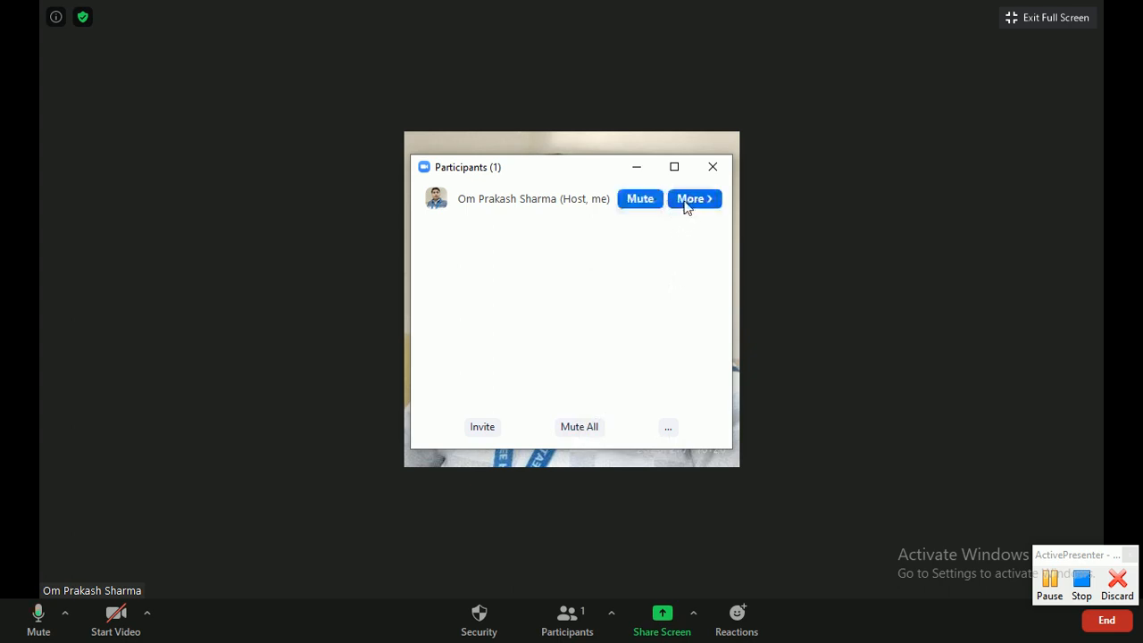
{"action": "left_click", "coordinate": [687, 204]}
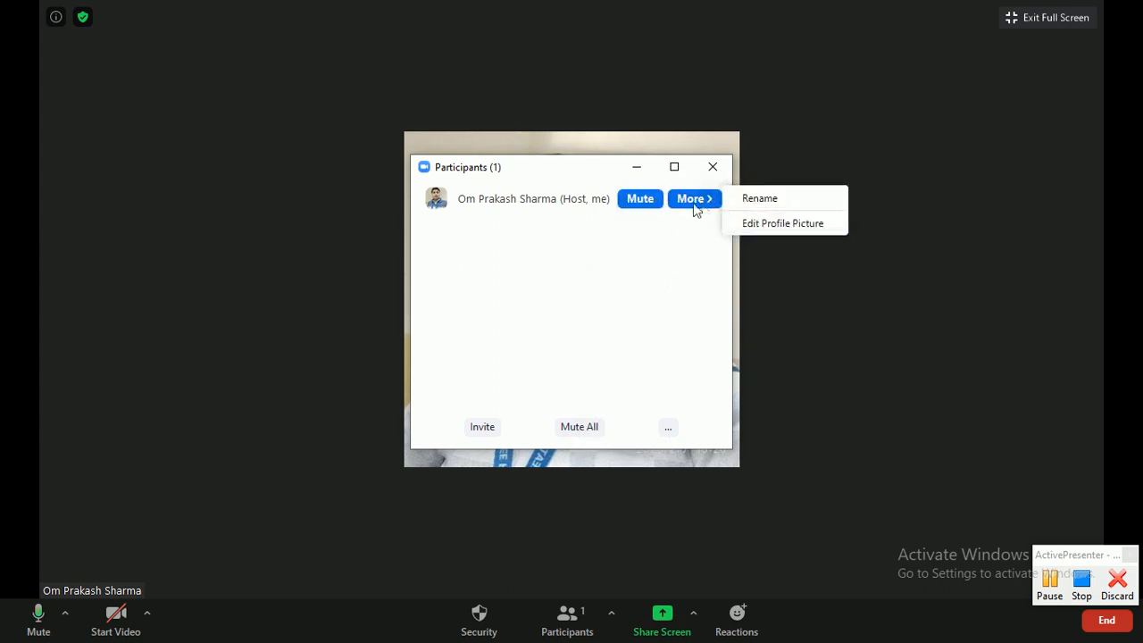
{"action": "left_click", "coordinate": [640, 255]}
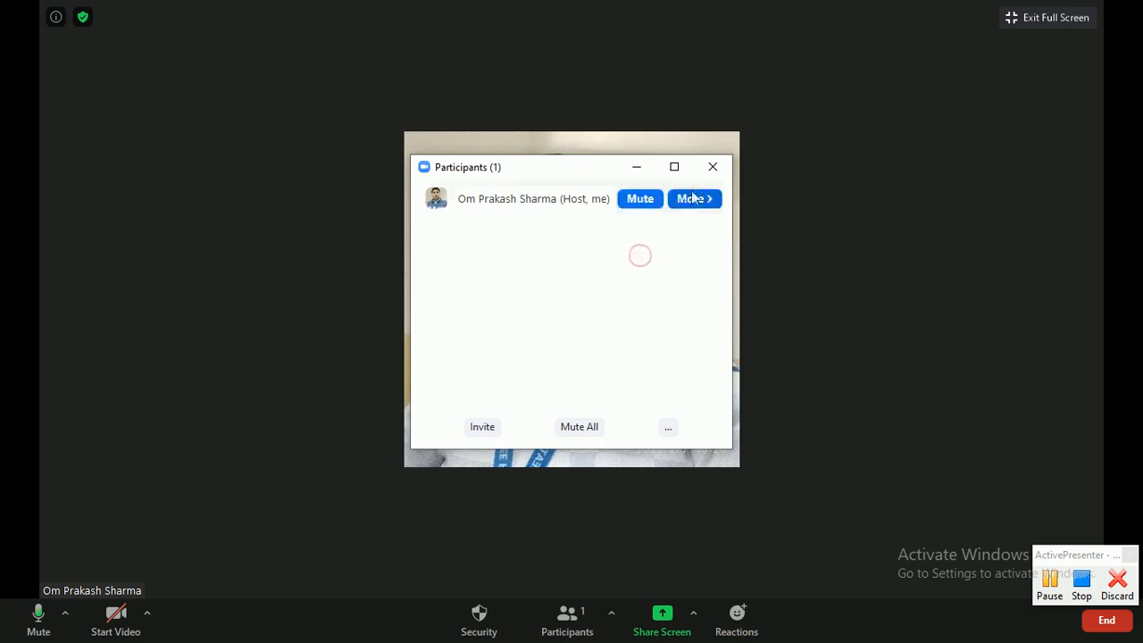
{"action": "left_click", "coordinate": [708, 168]}
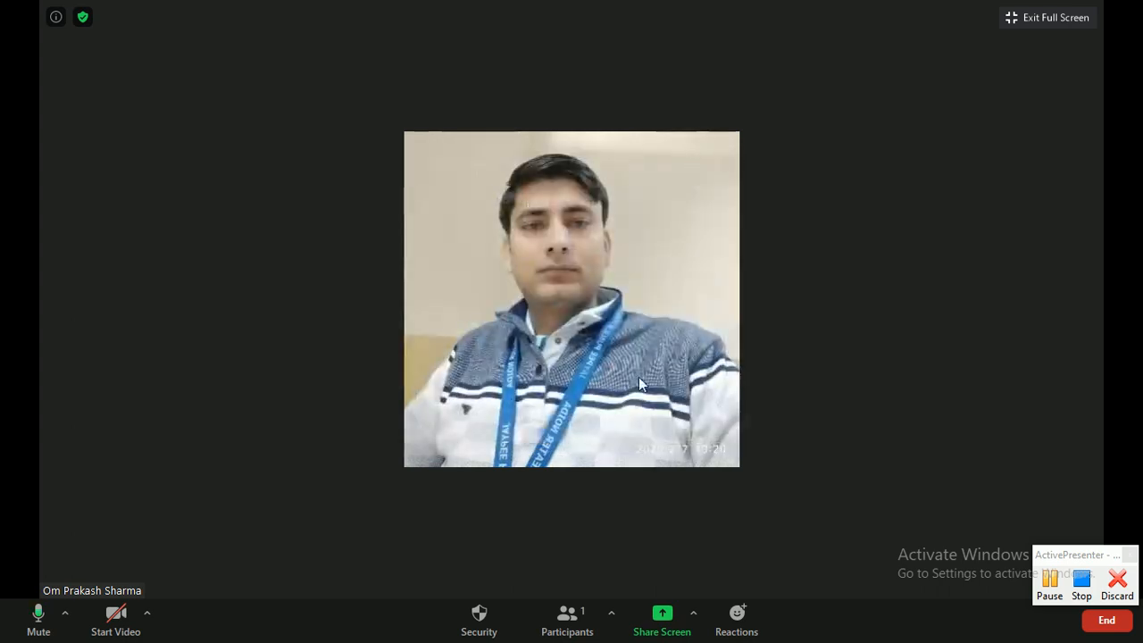
- Uncheck Rename Themselves in the Security menu, keeping the waiting room and self-unmute allowed
{"action": "left_click", "coordinate": [478, 621]}
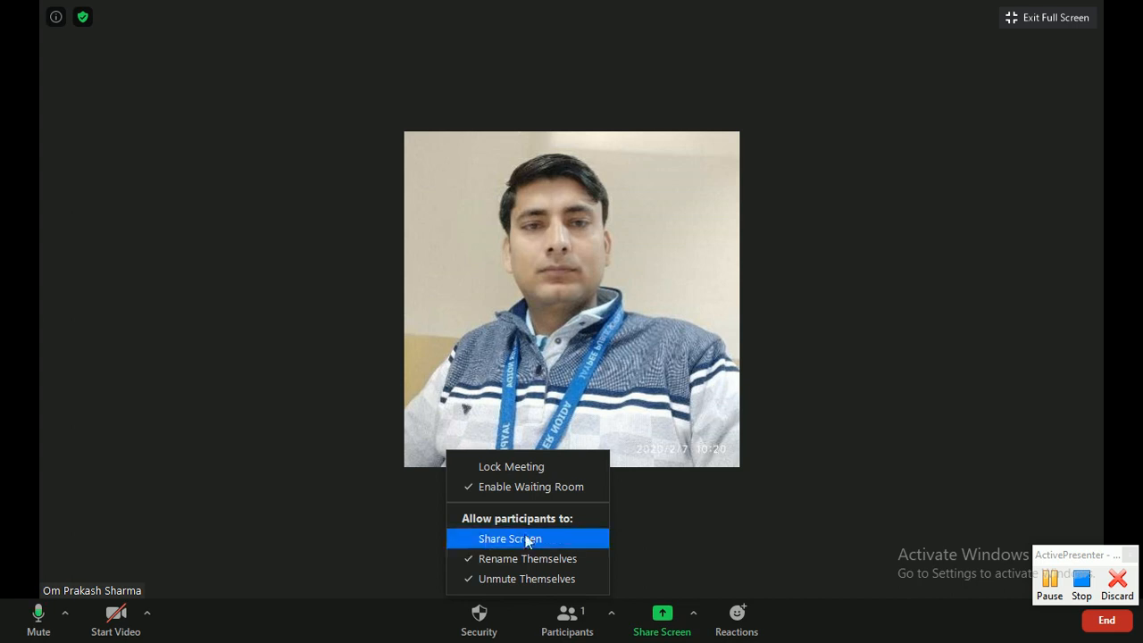
{"action": "left_click", "coordinate": [472, 561]}
{"action": "left_click", "coordinate": [477, 615]}
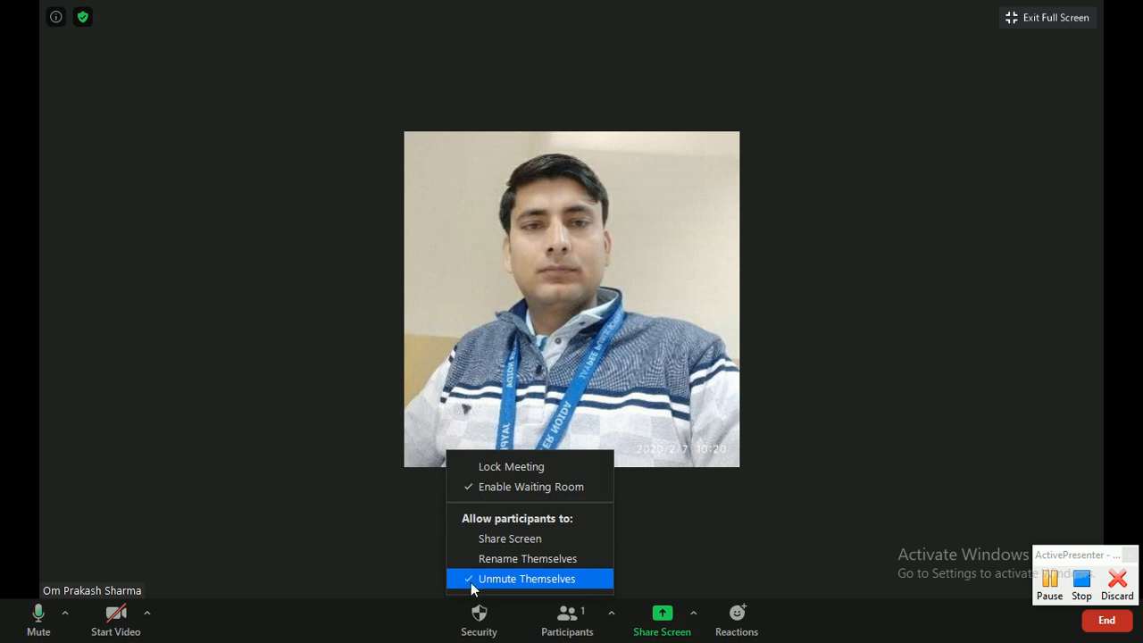
{"action": "left_click", "coordinate": [405, 564]}
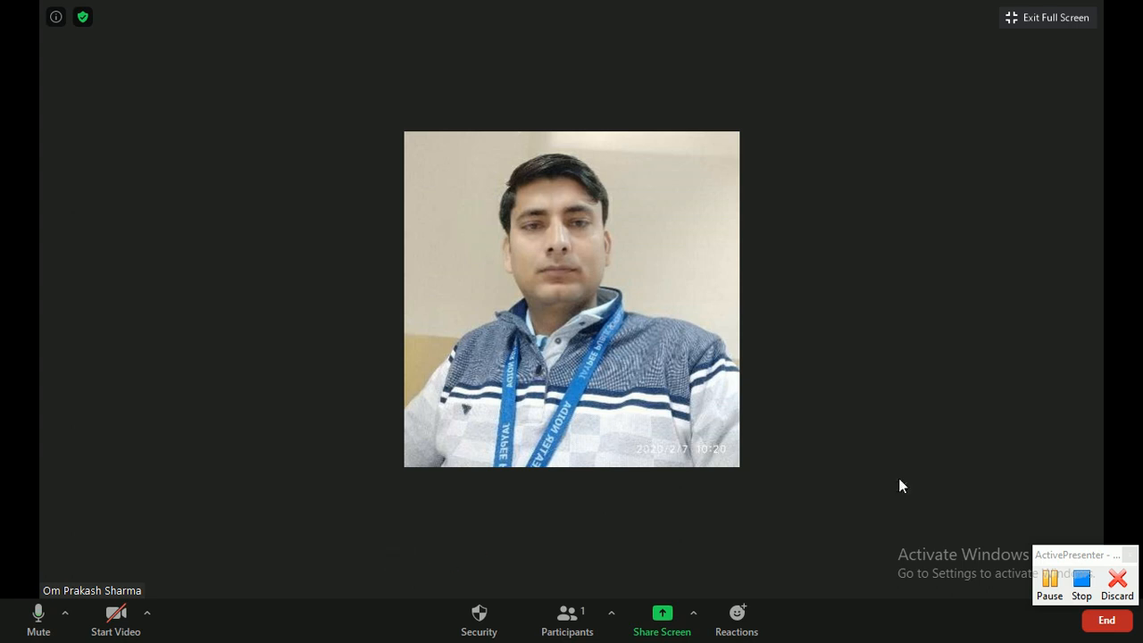
- Exit full screen, scroll Word's zoom tips to item 13 'Mute someone's mic', then minimize Word
{"action": "left_click", "coordinate": [1032, 24]}
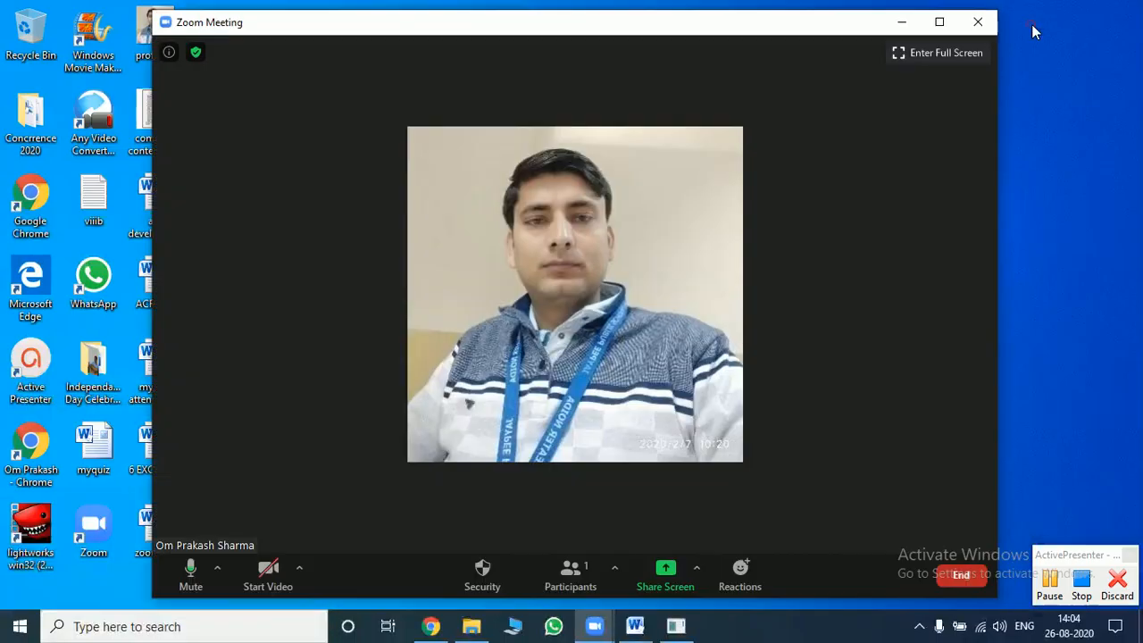
{"action": "left_click", "coordinate": [634, 626]}
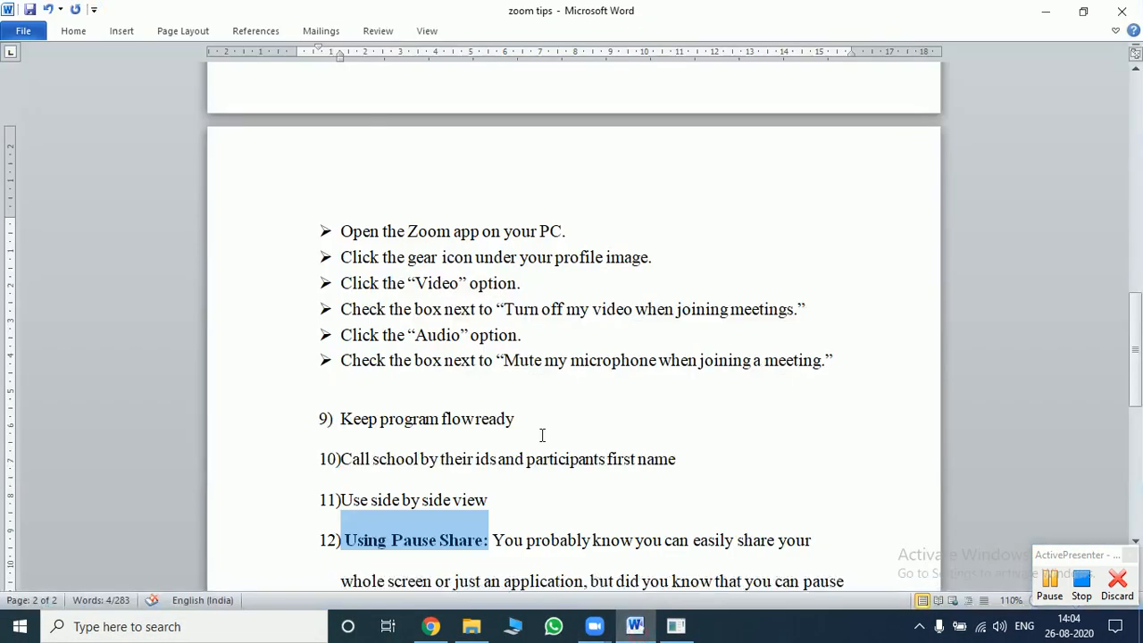
{"action": "left_click", "coordinate": [482, 413]}
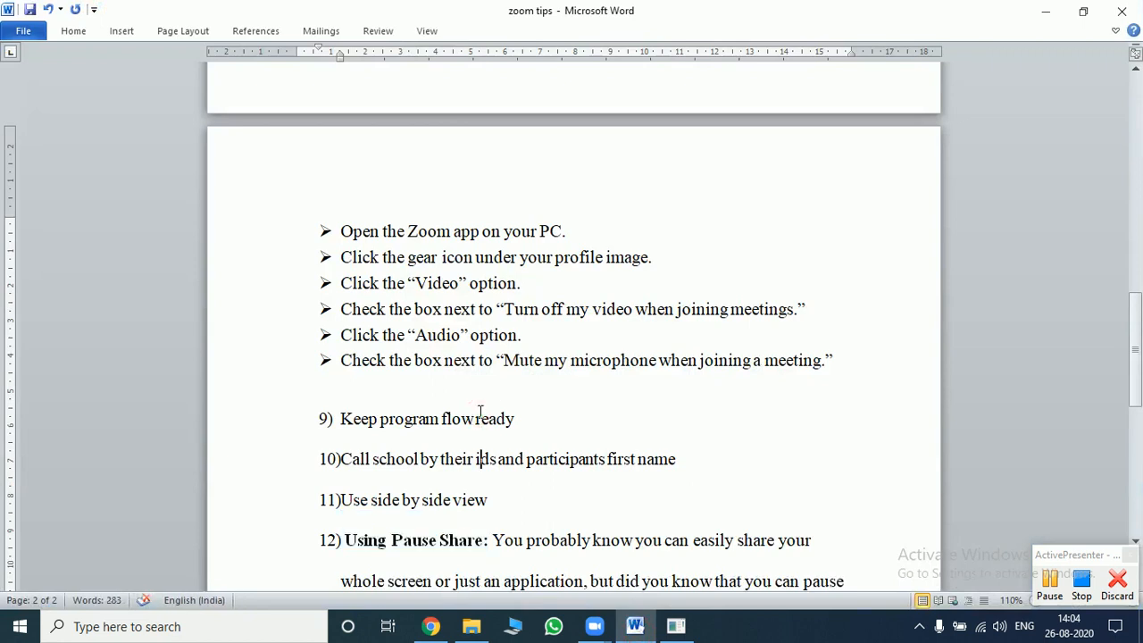
{"action": "scroll", "coordinate": [479, 413], "scroll_direction": "down", "scroll_amount": 9}
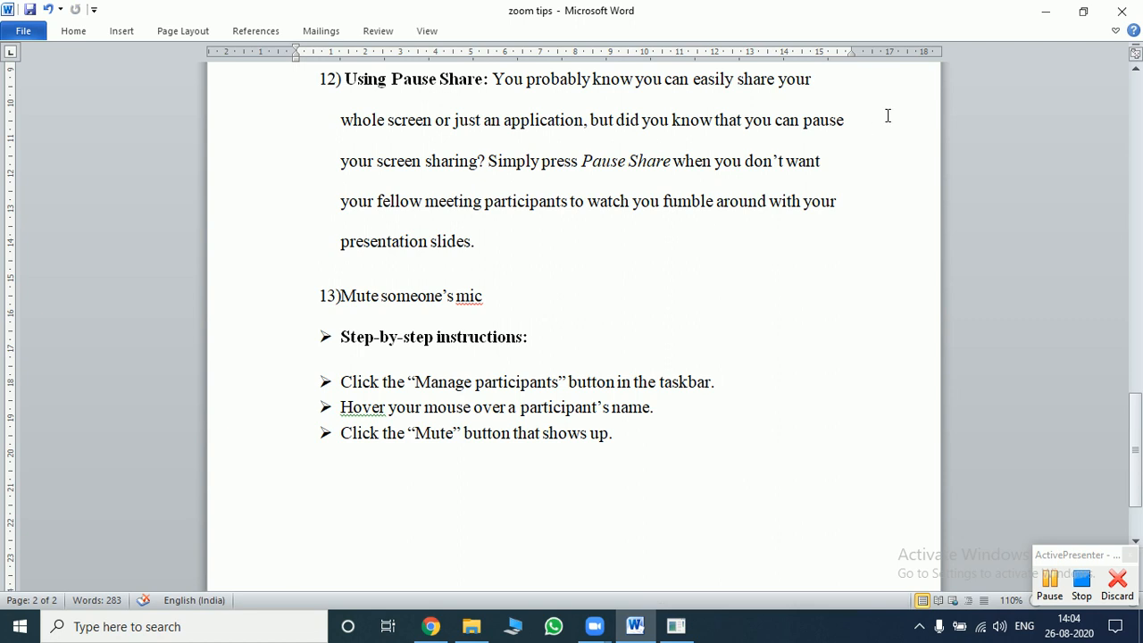
{"action": "left_click", "coordinate": [1045, 11]}
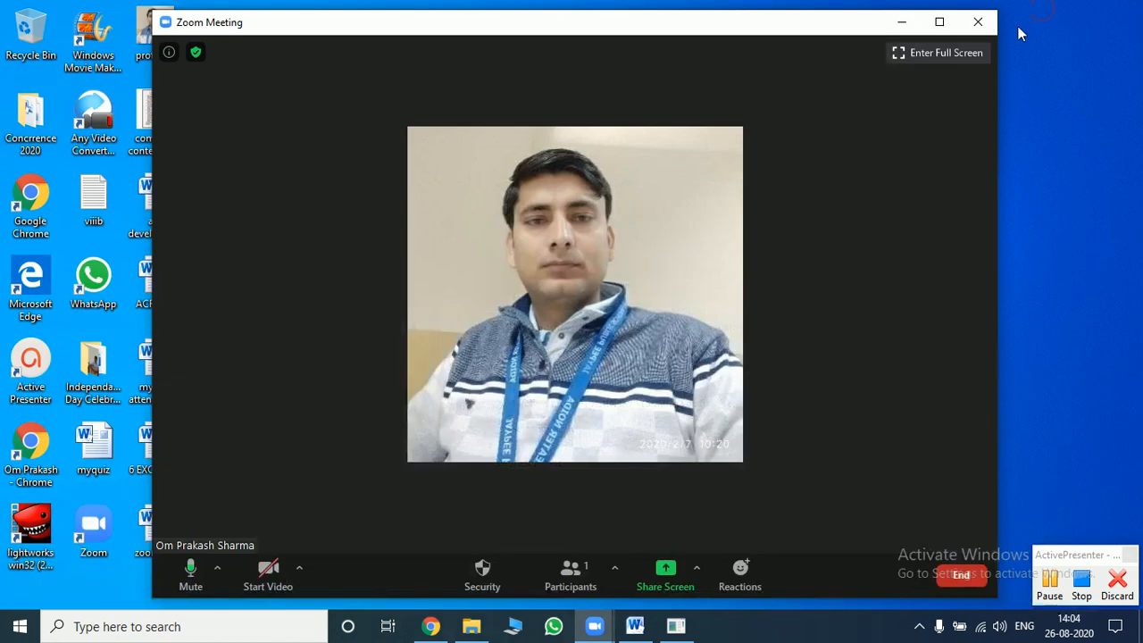
- Show the Participants panel, put the meeting in full screen, and bring up the Share Screen options
{"action": "left_click", "coordinate": [570, 576]}
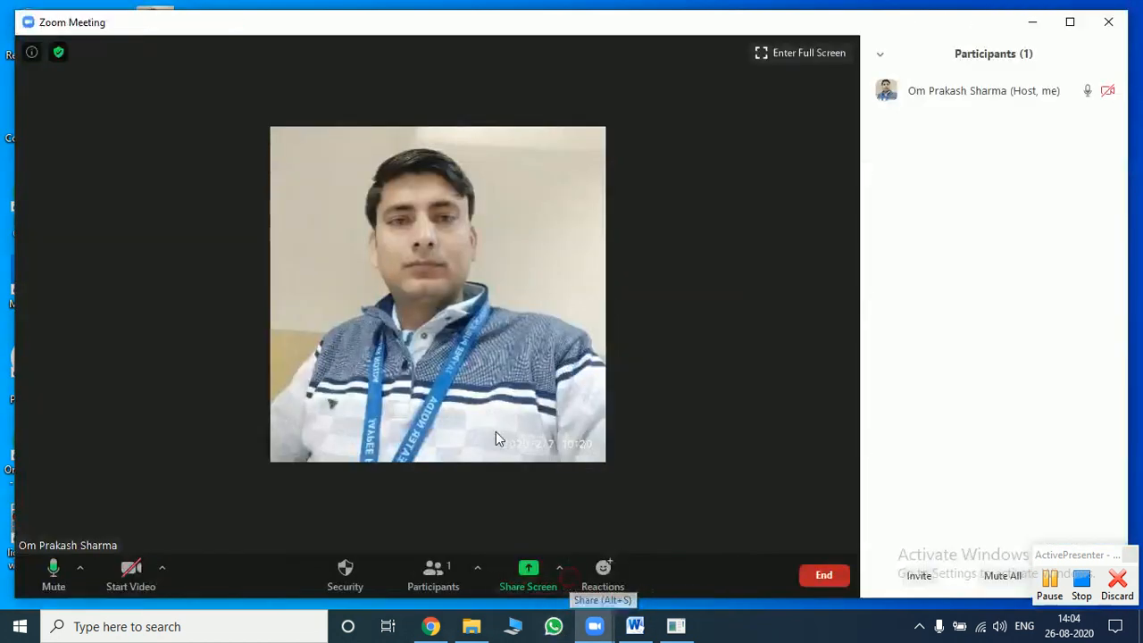
{"action": "left_click", "coordinate": [808, 52]}
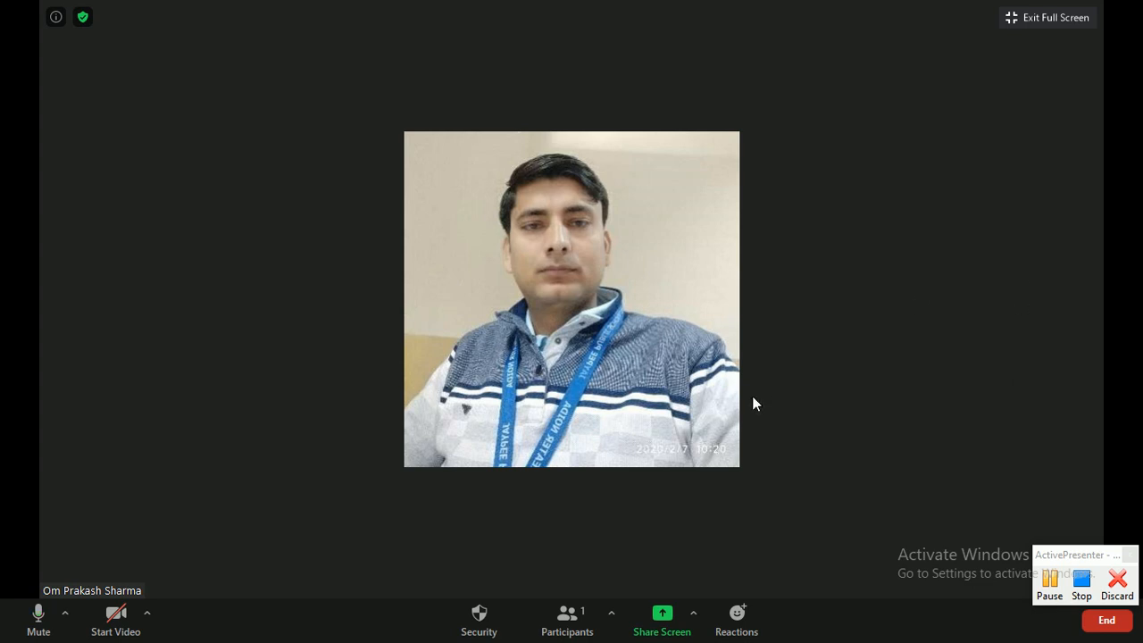
{"action": "left_click", "coordinate": [695, 616]}
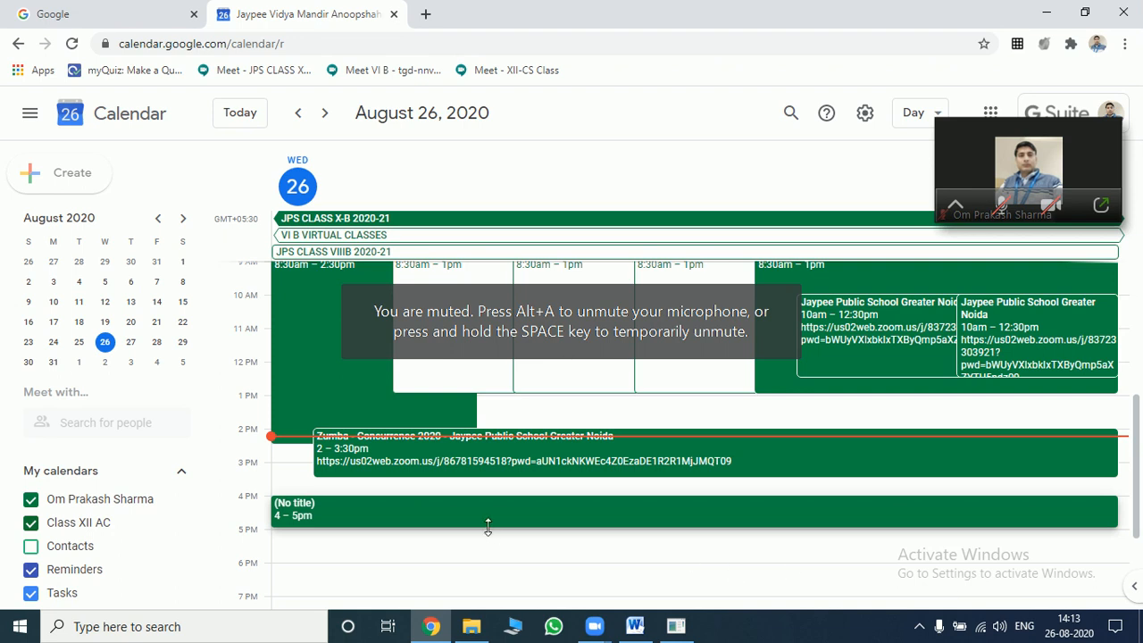
- Discard the untitled 4–5pm draft event in Google Calendar and open a new Chrome tab
{"action": "left_click", "coordinate": [637, 525]}
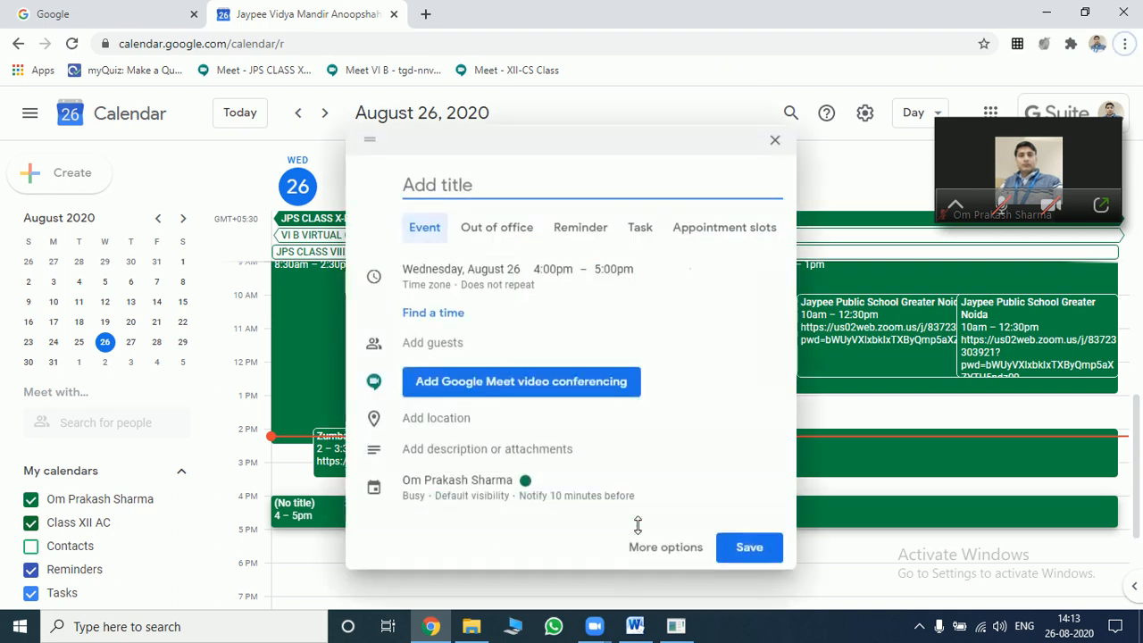
{"action": "left_click", "coordinate": [781, 147]}
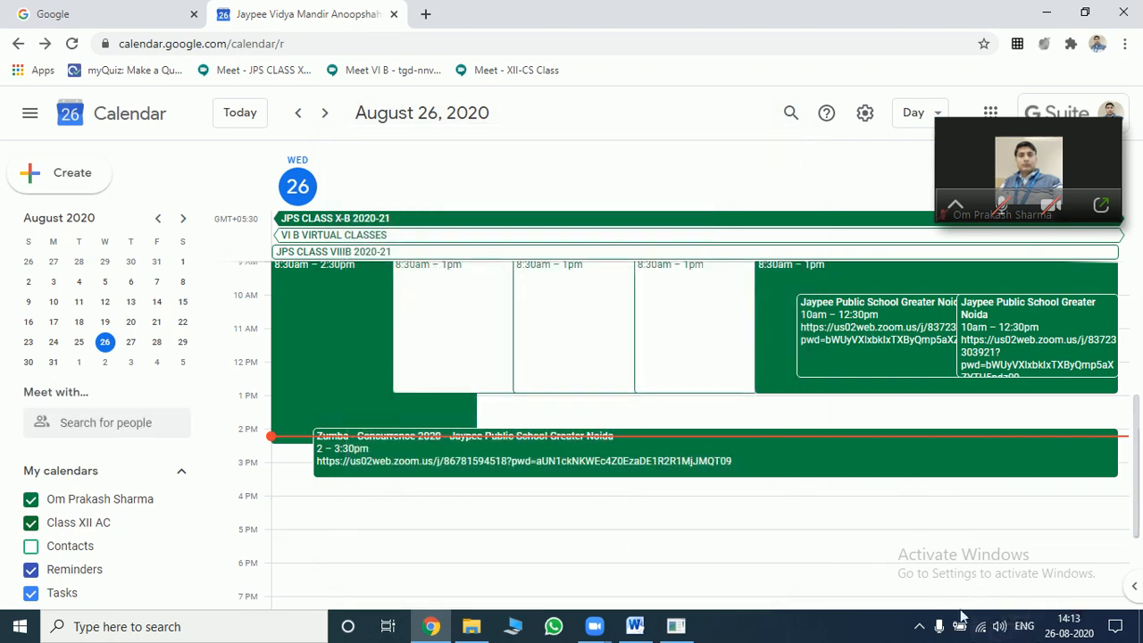
{"action": "left_click", "coordinate": [919, 625]}
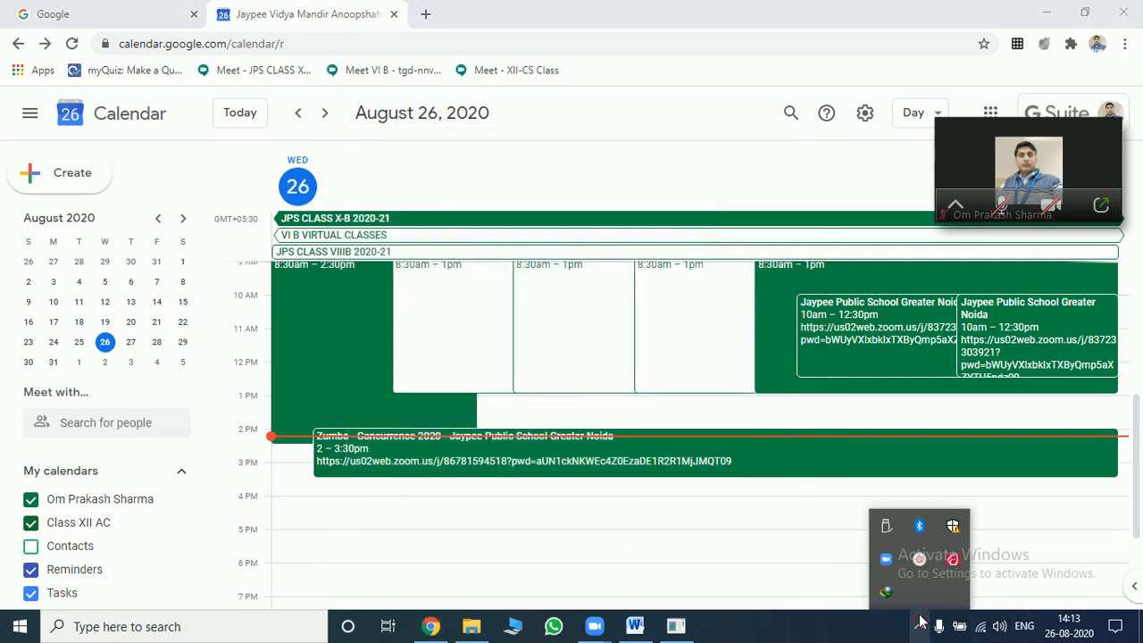
{"action": "left_click", "coordinate": [921, 560]}
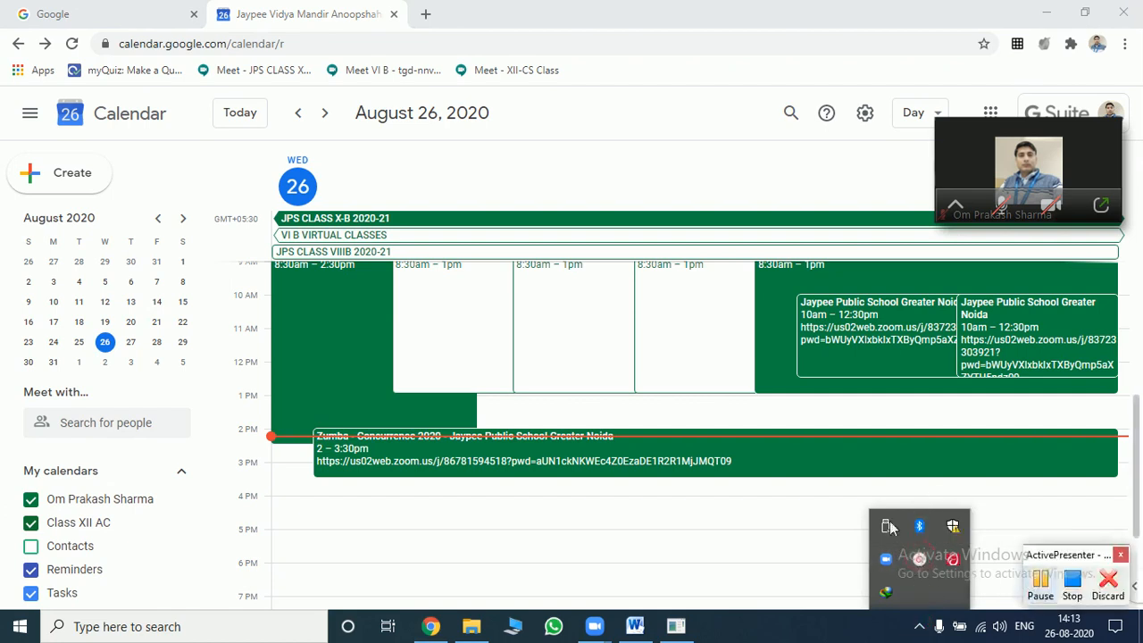
{"action": "left_click", "coordinate": [424, 17]}
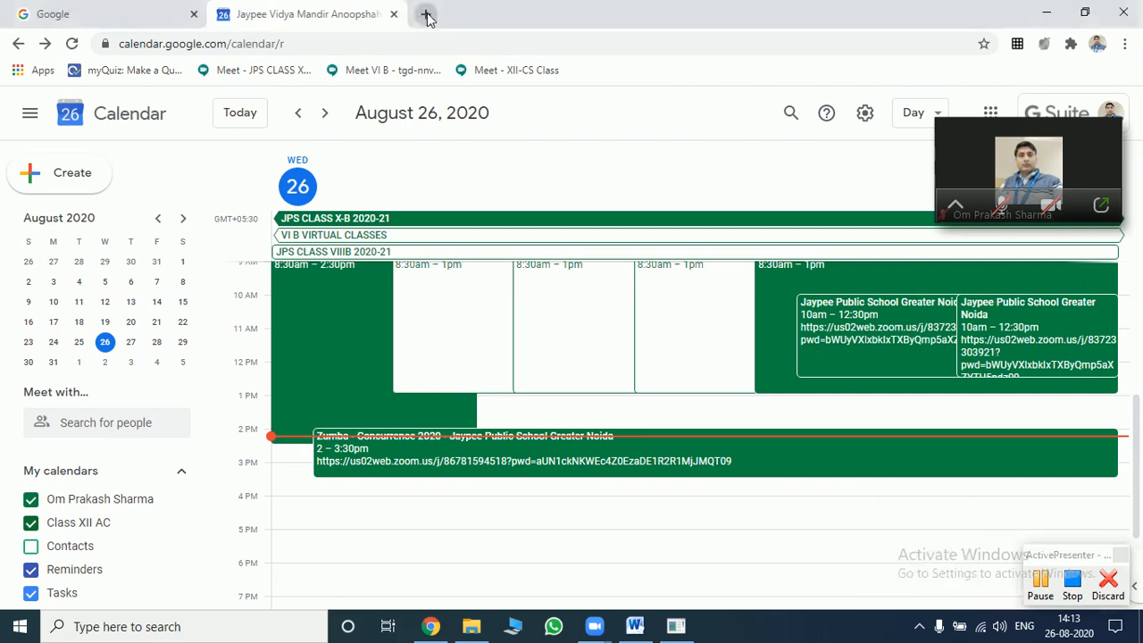
- Go to zoom.us and move the floating meeting window aside to uncover the webpage
{"action": "type", "text": "zoom."}
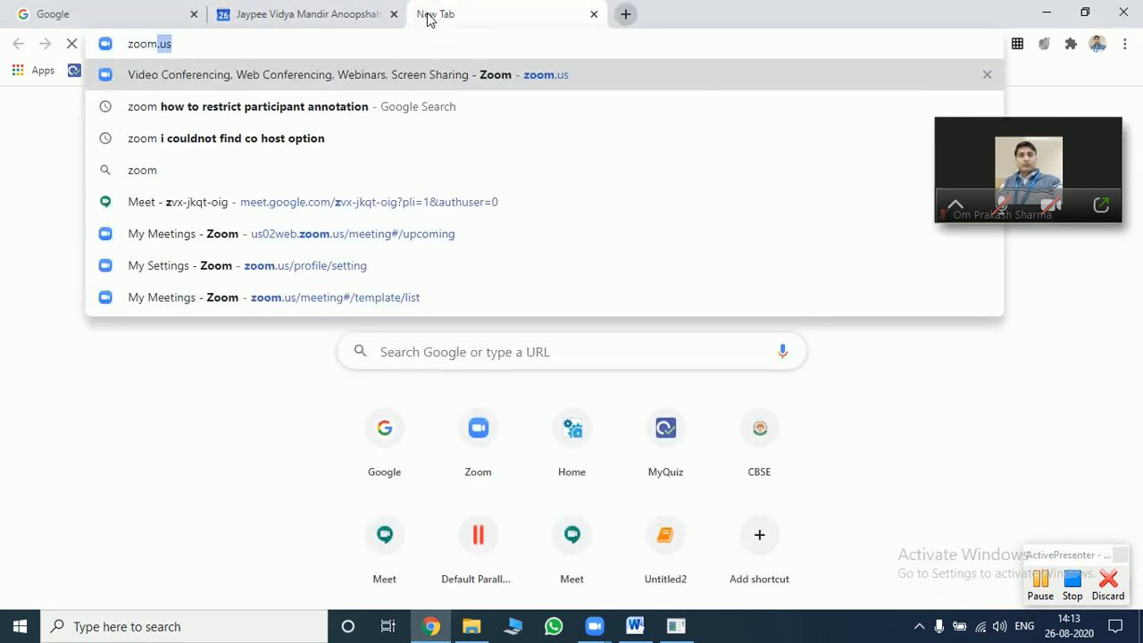
{"action": "key", "text": "Return"}
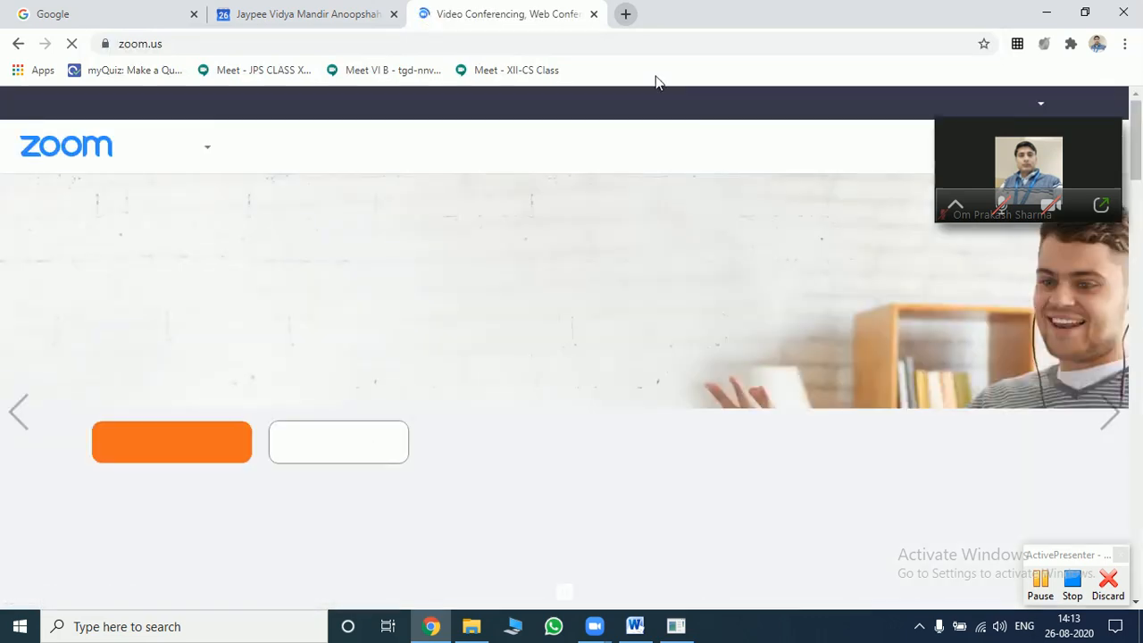
{"action": "mouse_move", "coordinate": [994, 174]}
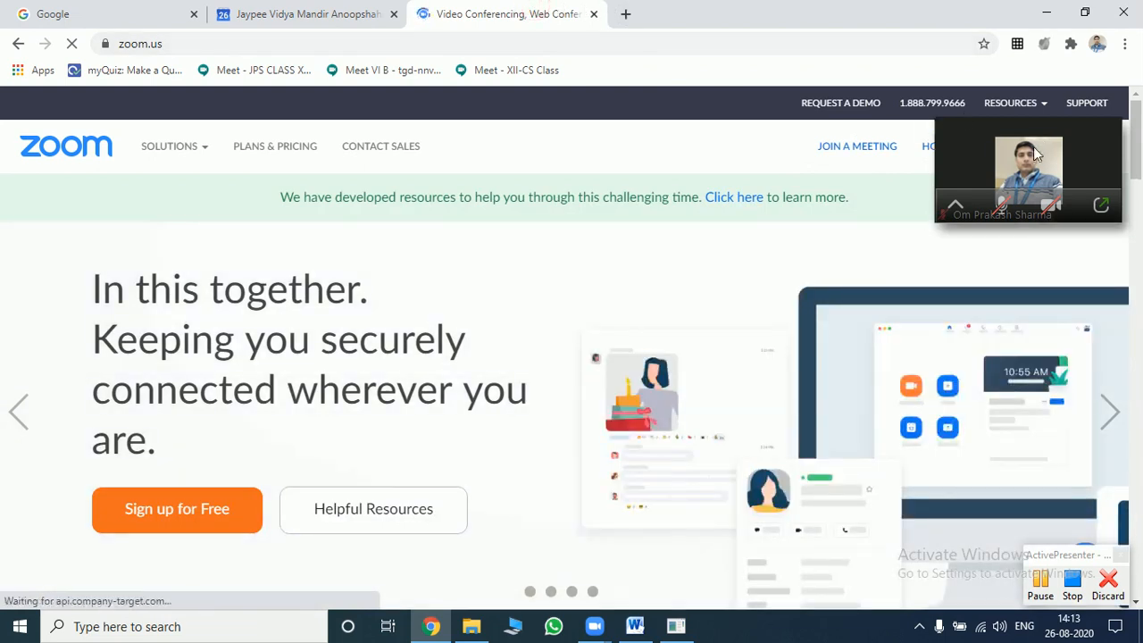
{"action": "mouse_move", "coordinate": [980, 123]}
{"action": "left_click_drag", "start_coordinate": [966, 130], "coordinate": [852, 255]}
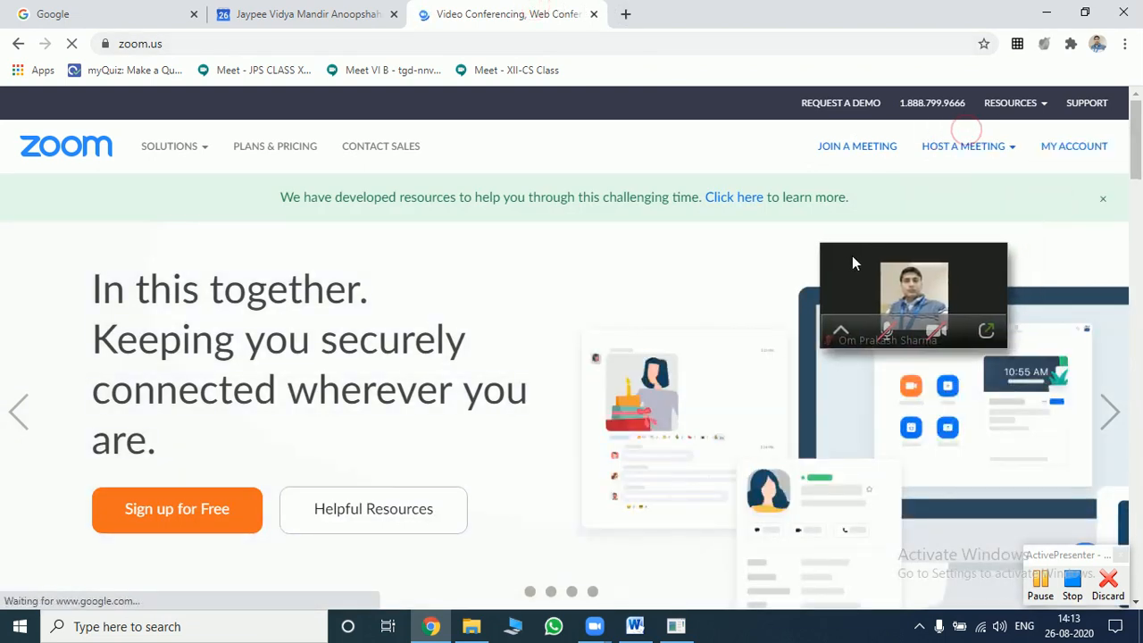
{"action": "left_click", "coordinate": [984, 332]}
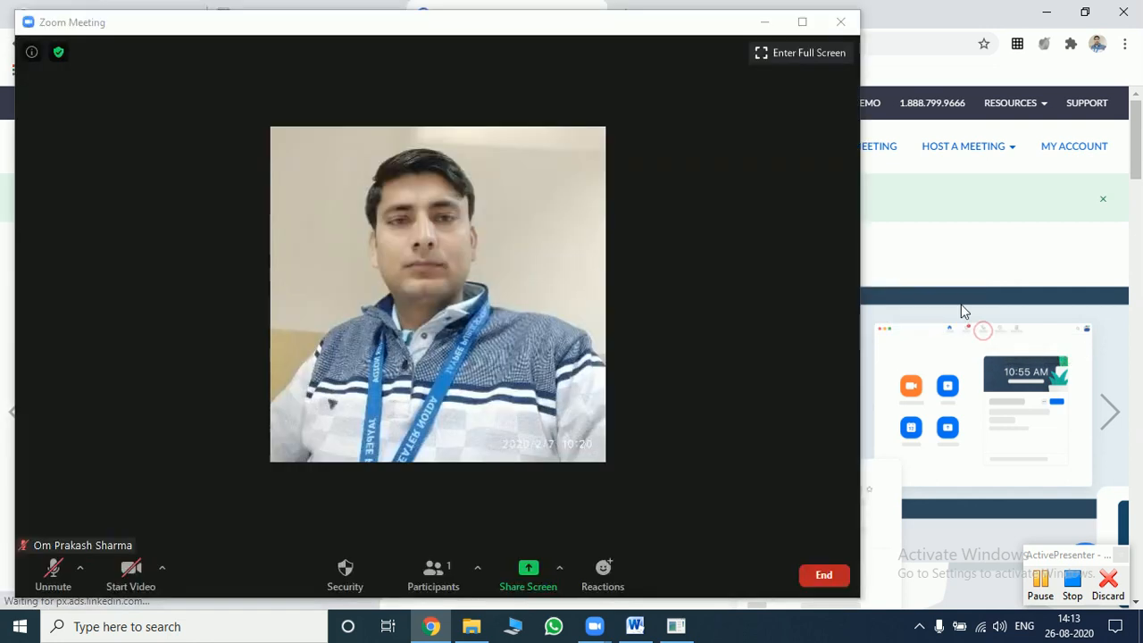
{"action": "left_click_drag", "start_coordinate": [719, 26], "coordinate": [56, 555]}
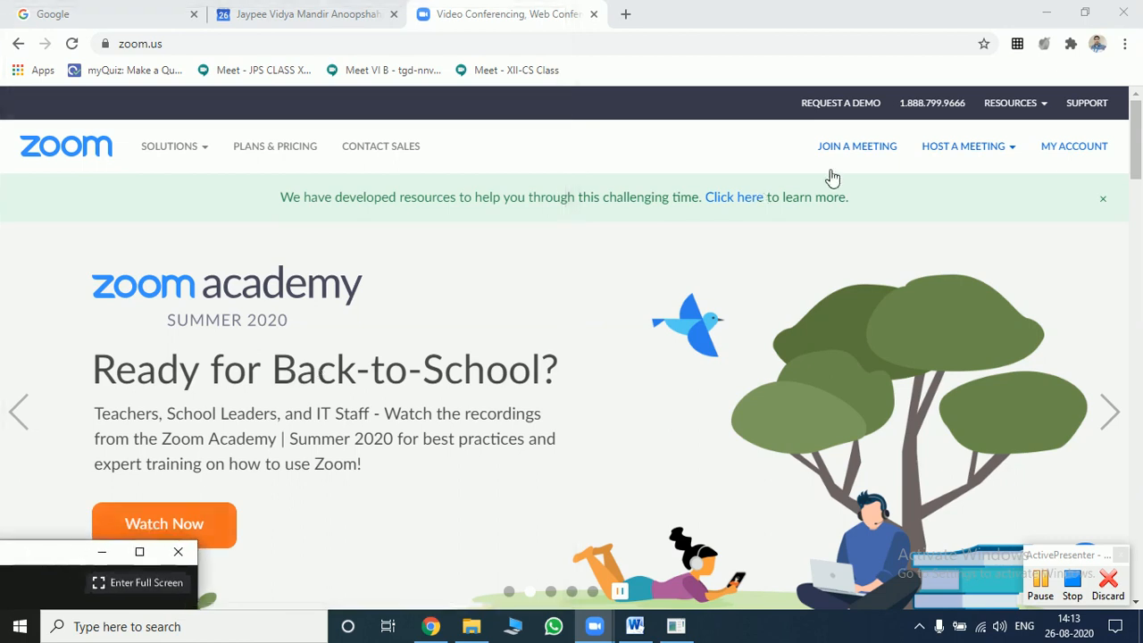
- Open the account Settings page from the profile and scroll down to the In Meeting (Basic) Chat options
{"action": "left_click", "coordinate": [1060, 154]}
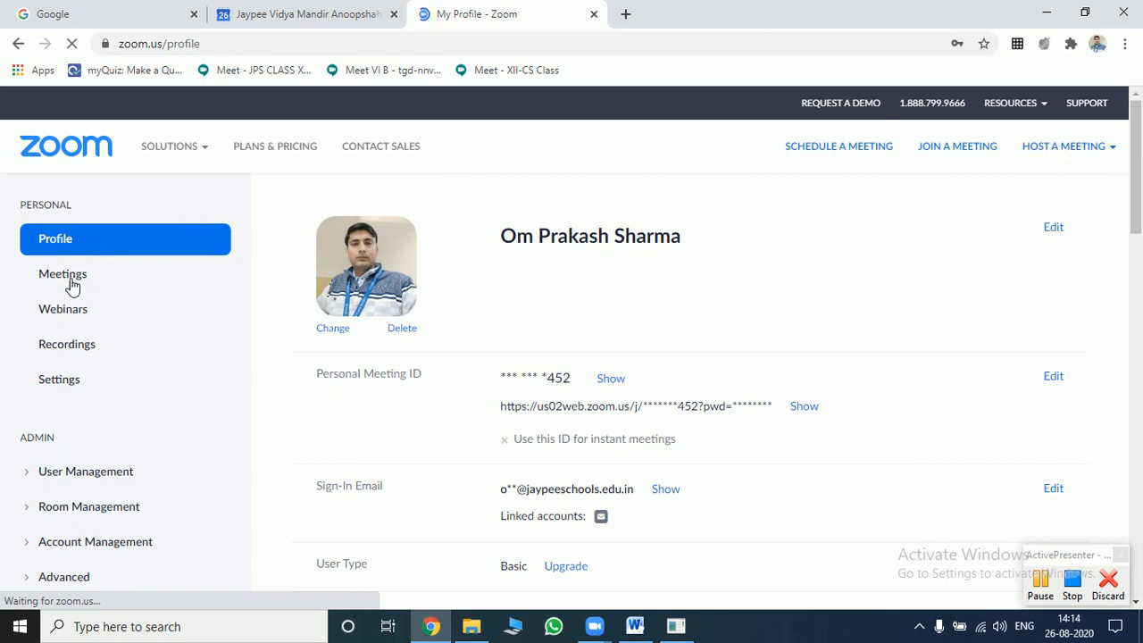
{"action": "left_click", "coordinate": [59, 380]}
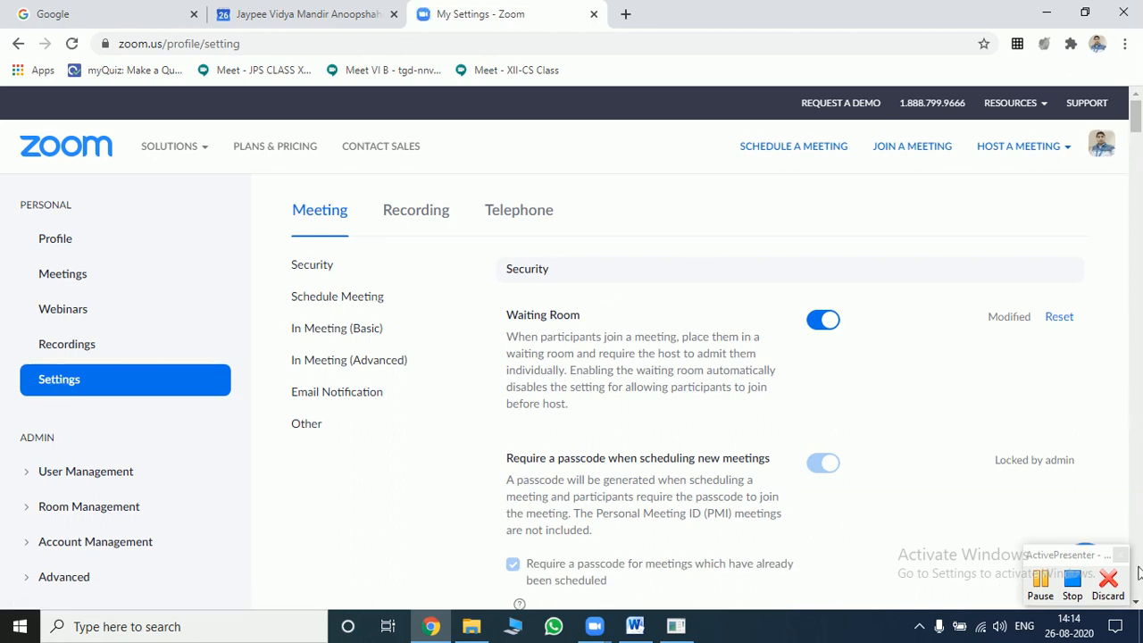
{"action": "left_click", "coordinate": [1137, 606]}
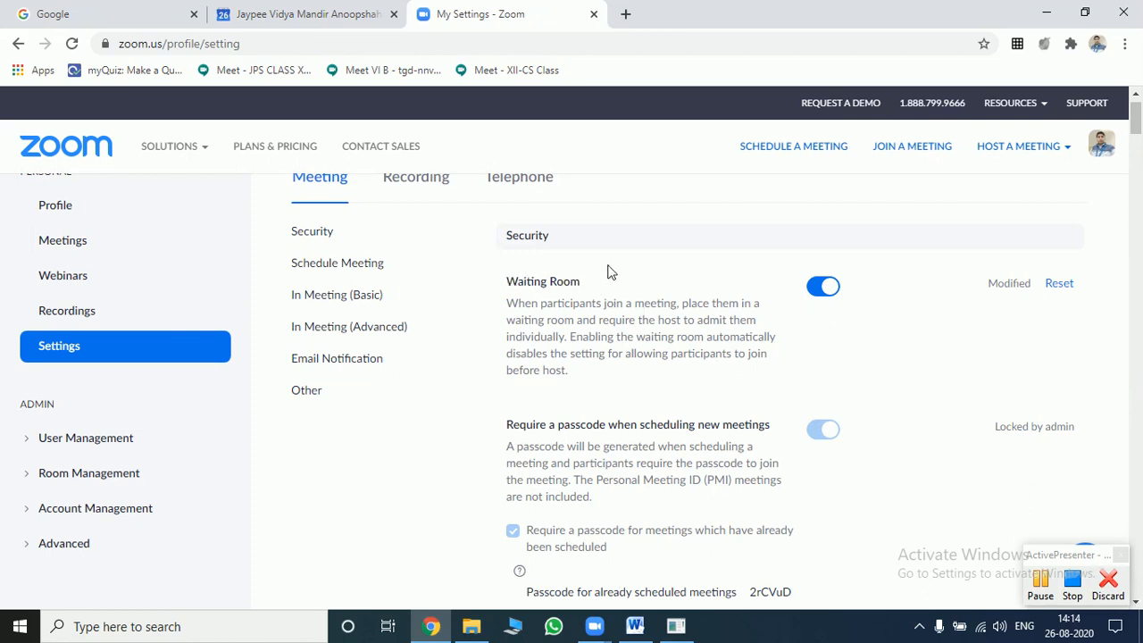
{"action": "left_click", "coordinate": [1135, 600]}
{"action": "left_click", "coordinate": [1135, 600]}
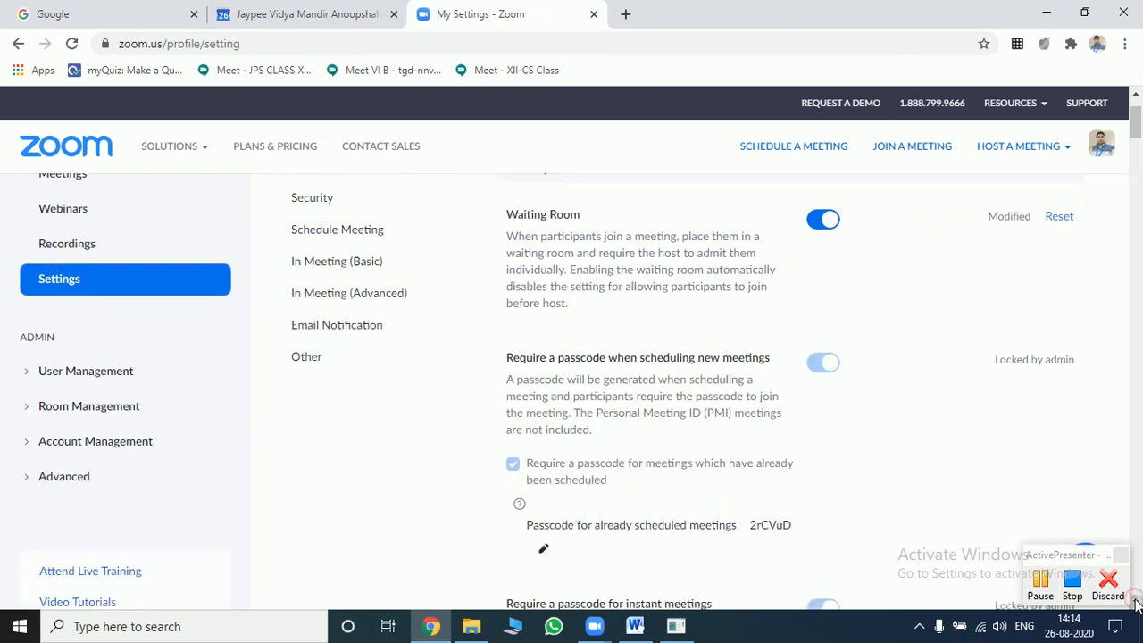
{"action": "left_click", "coordinate": [1135, 602]}
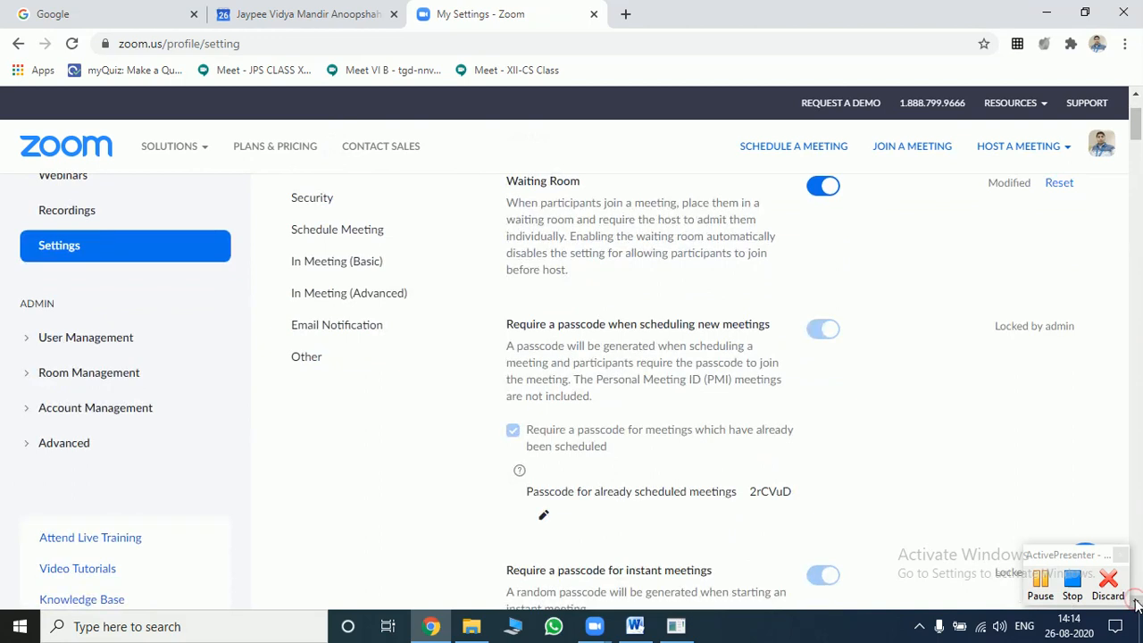
{"action": "left_click_drag", "start_coordinate": [1135, 604], "coordinate": [1135, 605]}
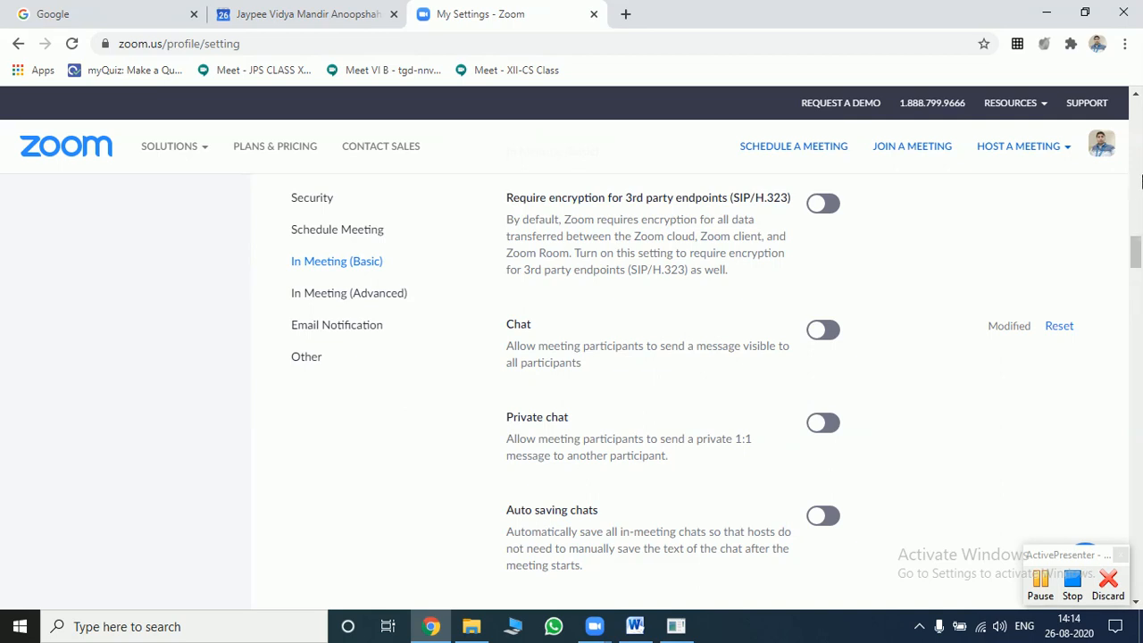
- Scroll the Meeting settings past Chat, File transfer and feedback options to Screen sharing and Annotation
{"action": "left_click", "coordinate": [1135, 94]}
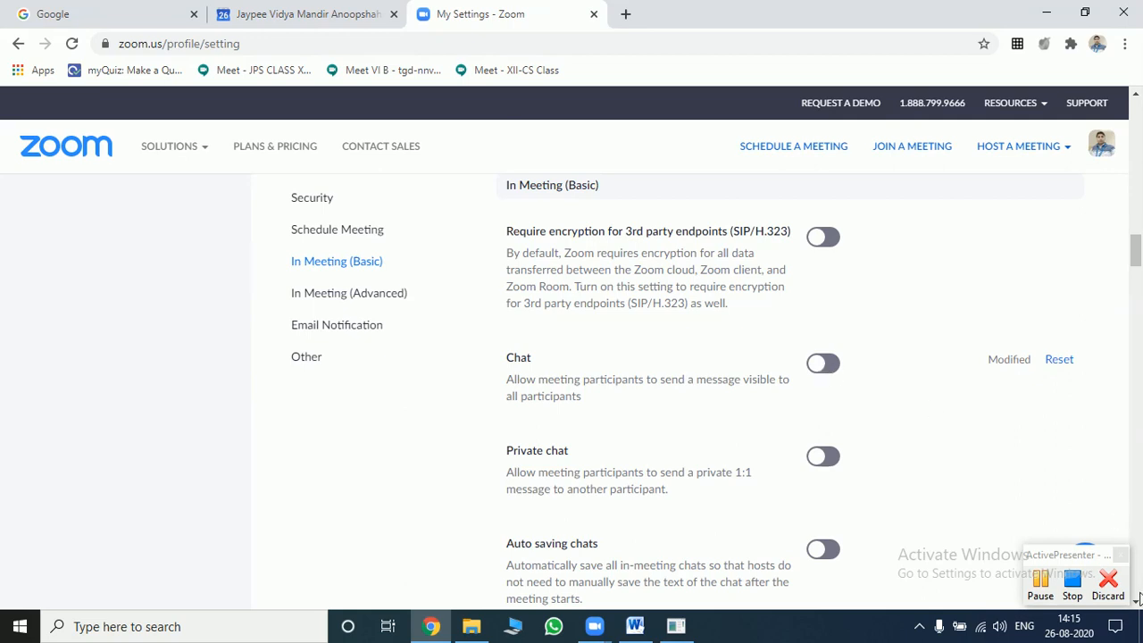
{"action": "scroll", "coordinate": [1136, 603], "scroll_direction": "down", "scroll_amount": 5}
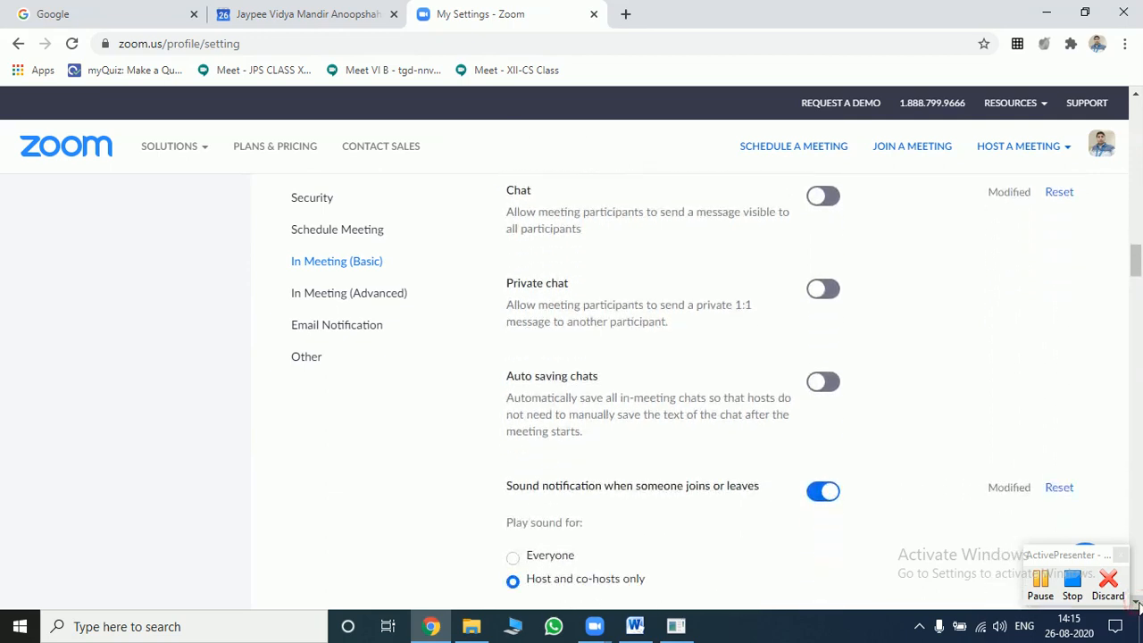
{"action": "scroll", "coordinate": [1136, 604], "scroll_direction": "down", "scroll_amount": 4}
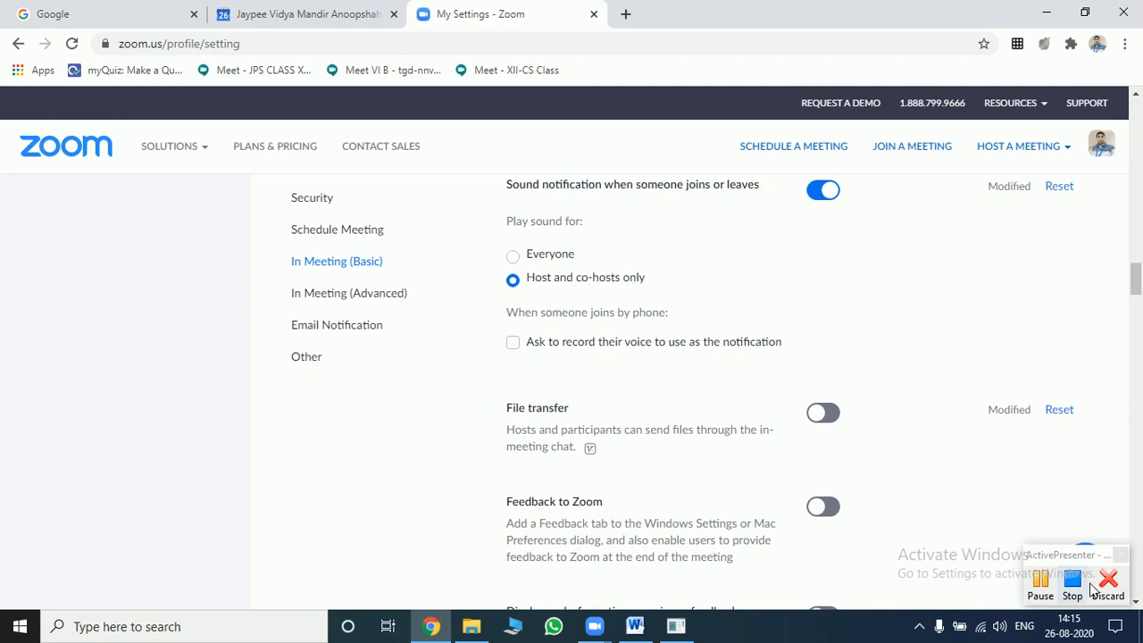
{"action": "left_click", "coordinate": [1137, 605]}
{"action": "left_click", "coordinate": [1137, 604]}
{"action": "left_click", "coordinate": [1137, 605]}
{"action": "left_click", "coordinate": [1137, 605]}
{"action": "left_click", "coordinate": [1136, 605]}
{"action": "left_click", "coordinate": [1137, 604]}
{"action": "left_click", "coordinate": [1137, 604]}
{"action": "left_click", "coordinate": [1136, 605]}
{"action": "left_click", "coordinate": [1136, 605]}
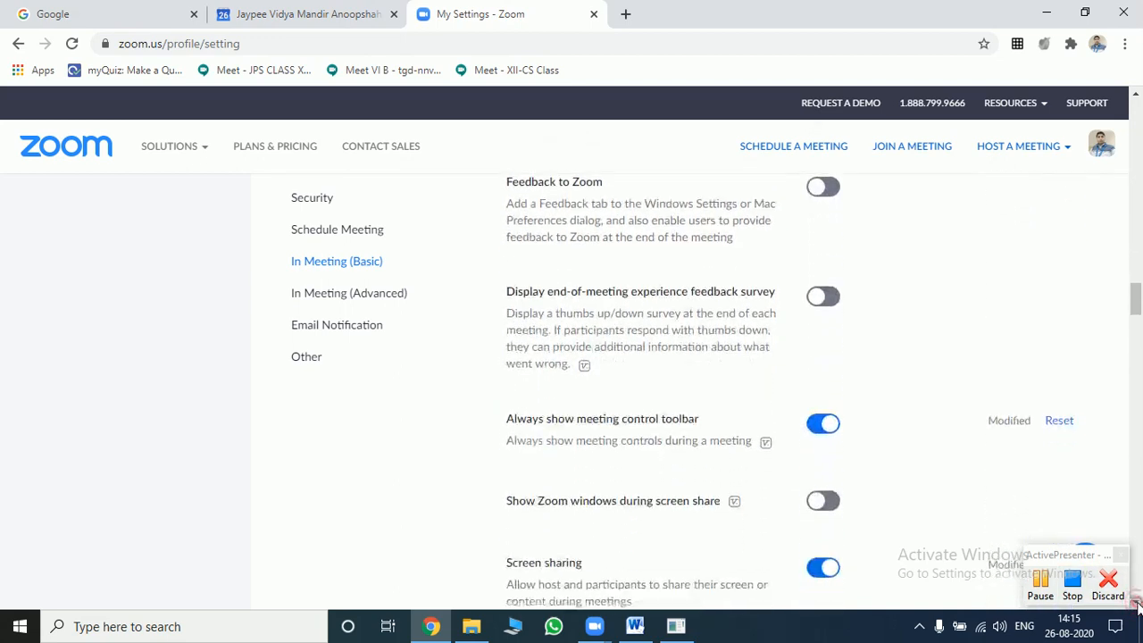
{"action": "left_click", "coordinate": [1137, 605]}
{"action": "left_click", "coordinate": [1137, 605]}
{"action": "left_click", "coordinate": [1137, 604]}
{"action": "left_click", "coordinate": [1137, 604]}
{"action": "left_click", "coordinate": [1137, 604]}
{"action": "left_click", "coordinate": [1137, 604]}
{"action": "left_click", "coordinate": [1137, 604]}
{"action": "left_click", "coordinate": [1137, 605]}
{"action": "left_click", "coordinate": [1137, 605]}
{"action": "left_click", "coordinate": [1137, 605]}
{"action": "left_click", "coordinate": [1137, 604]}
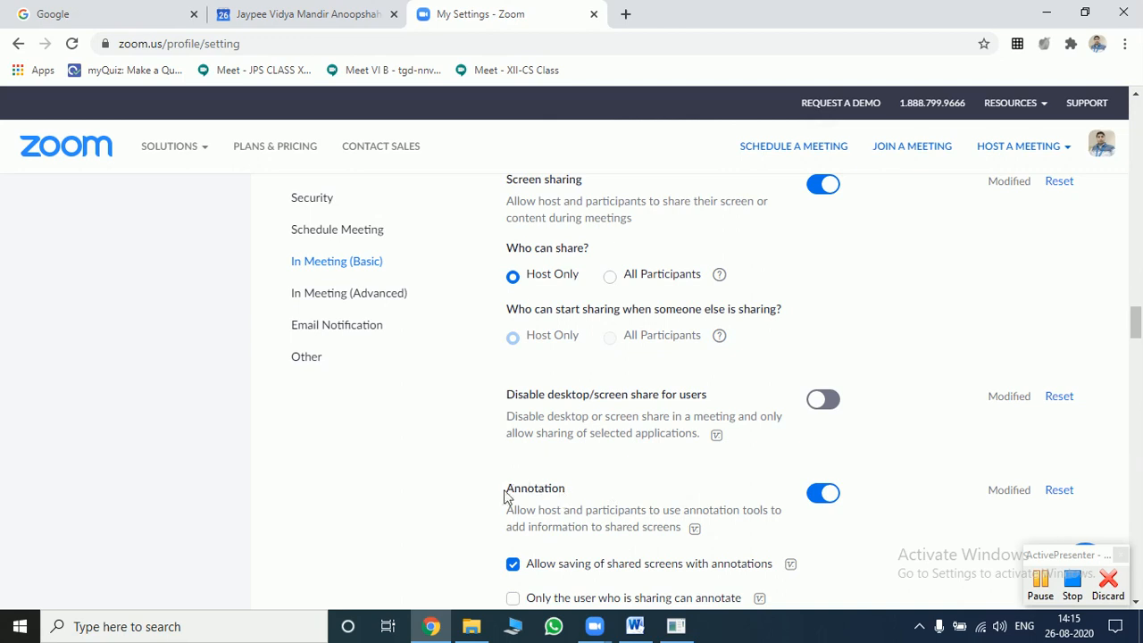
- Switch off the Annotation and Whiteboard toggles for meetings
{"action": "left_click_drag", "start_coordinate": [504, 496], "coordinate": [516, 492]}
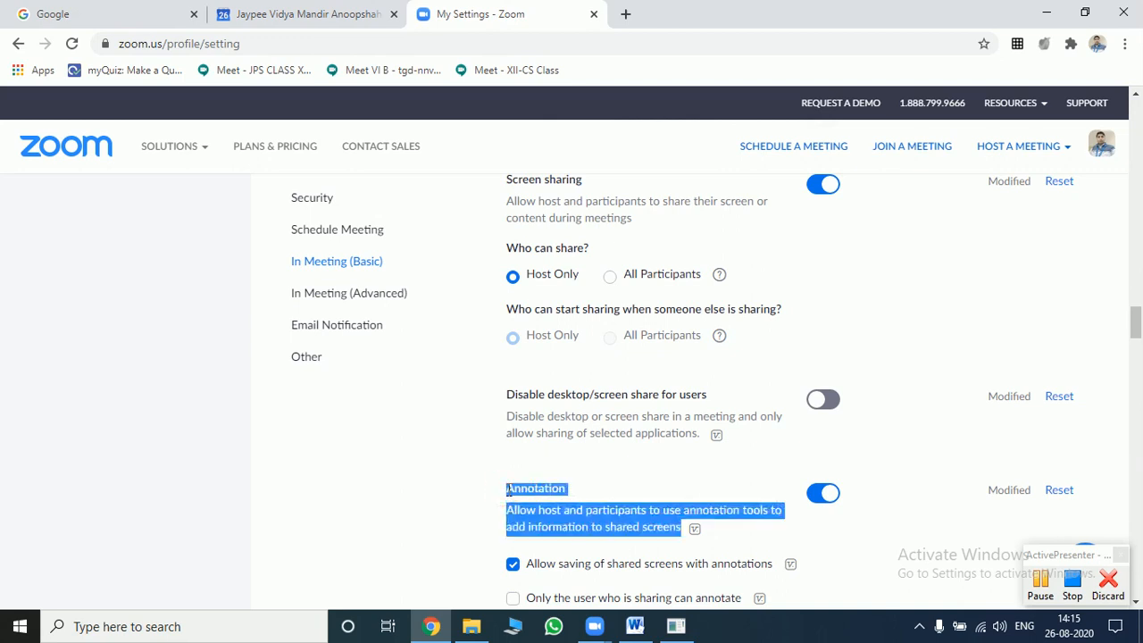
{"action": "scroll", "coordinate": [1136, 603], "scroll_direction": "down", "scroll_amount": 3}
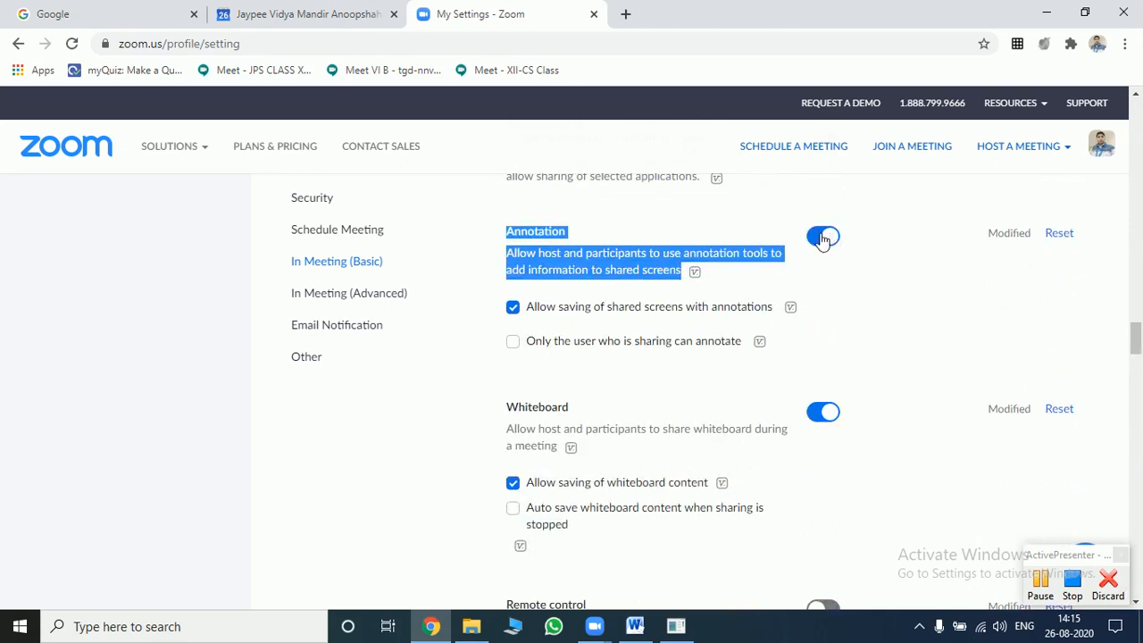
{"action": "left_click", "coordinate": [823, 237]}
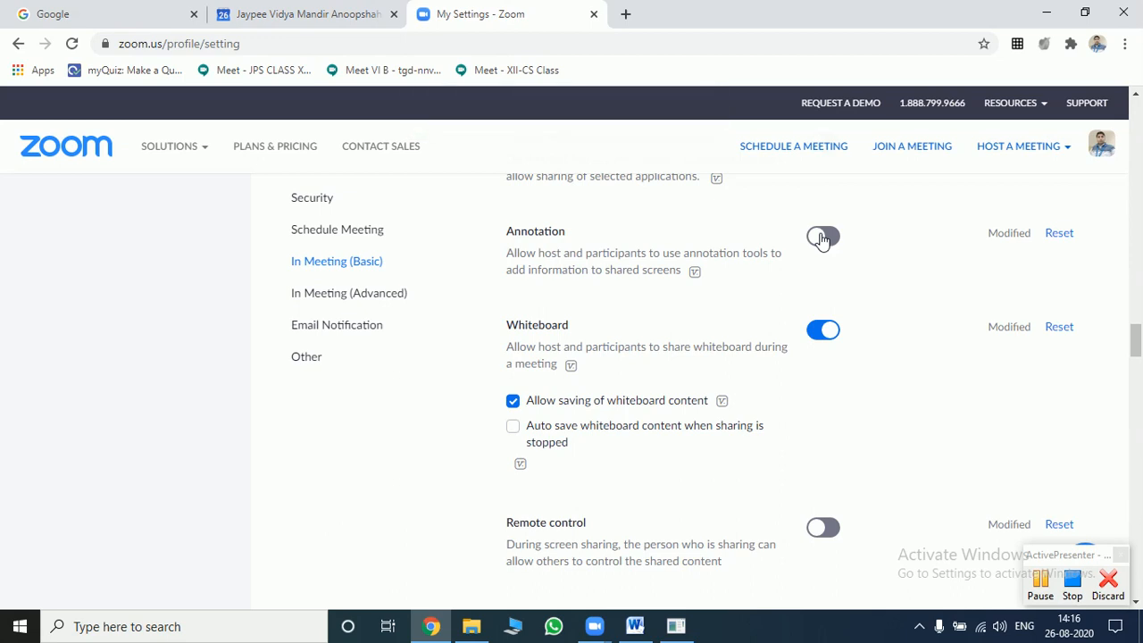
{"action": "left_click", "coordinate": [818, 332]}
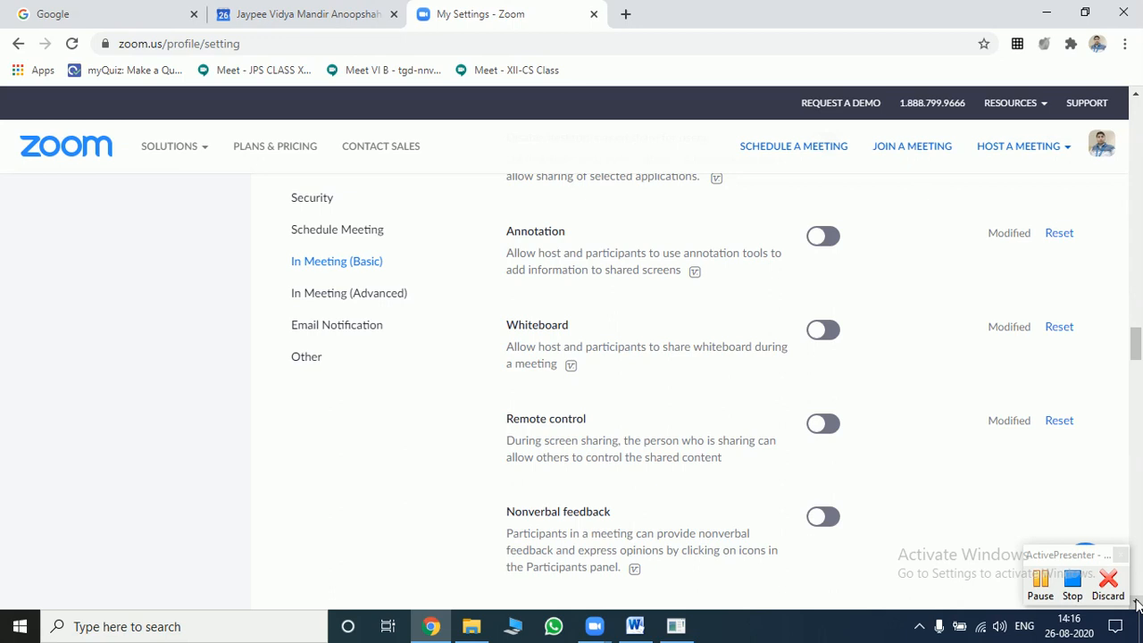
- Scroll down past the remaining Basic options toward In Meeting (Advanced)
{"action": "scroll", "coordinate": [1137, 605], "scroll_direction": "down", "scroll_amount": 2}
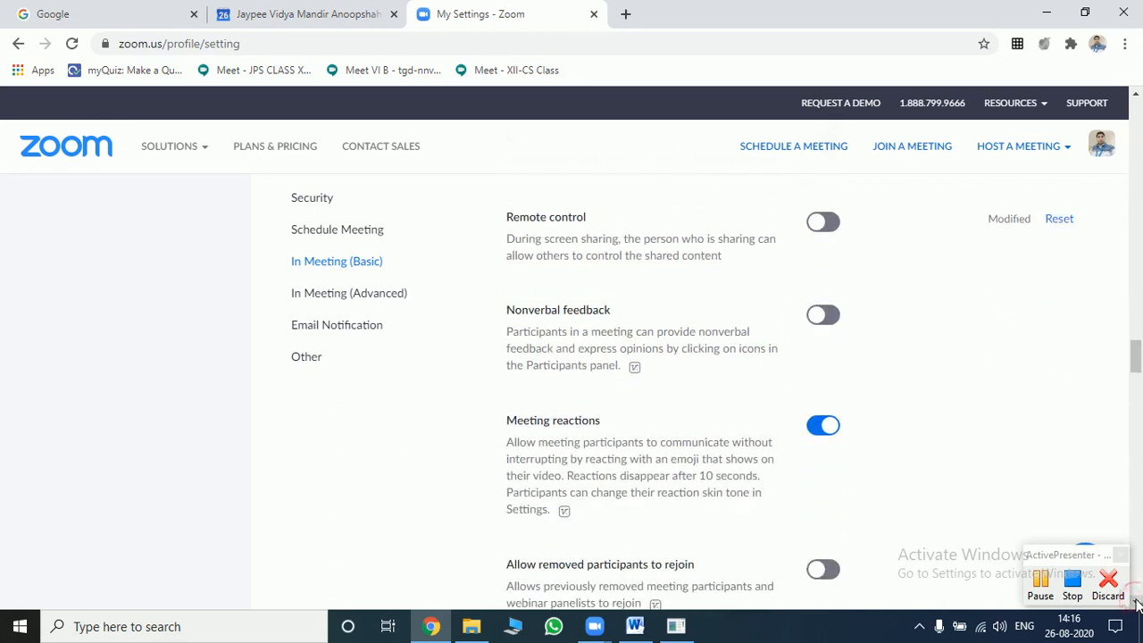
{"action": "scroll", "coordinate": [1137, 606], "scroll_direction": "down", "scroll_amount": 1}
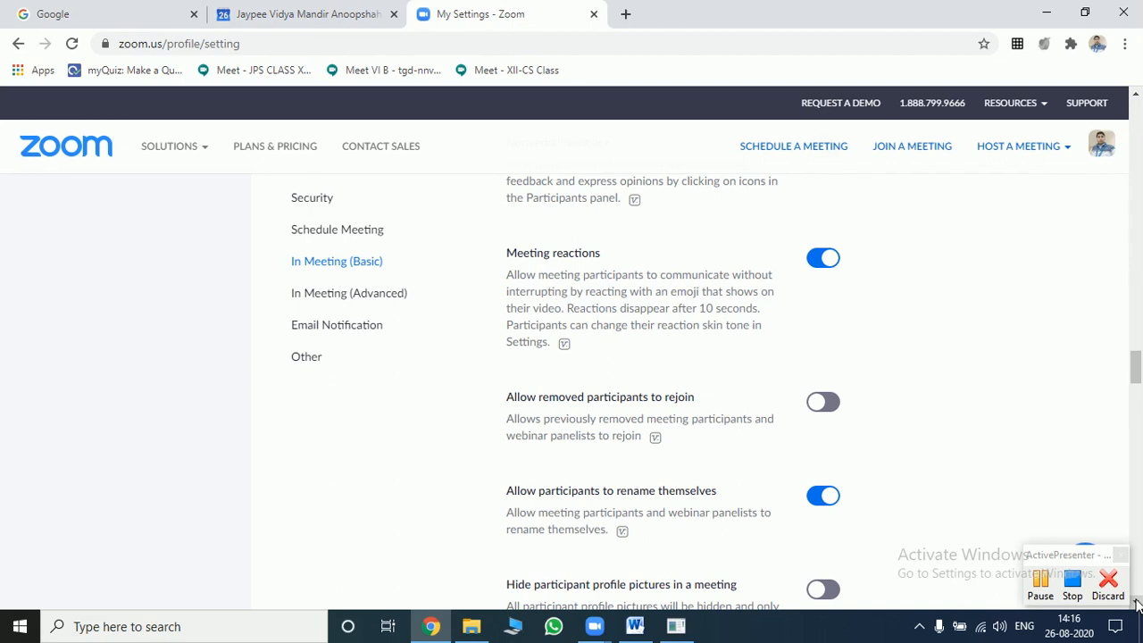
{"action": "left_click", "coordinate": [1136, 605]}
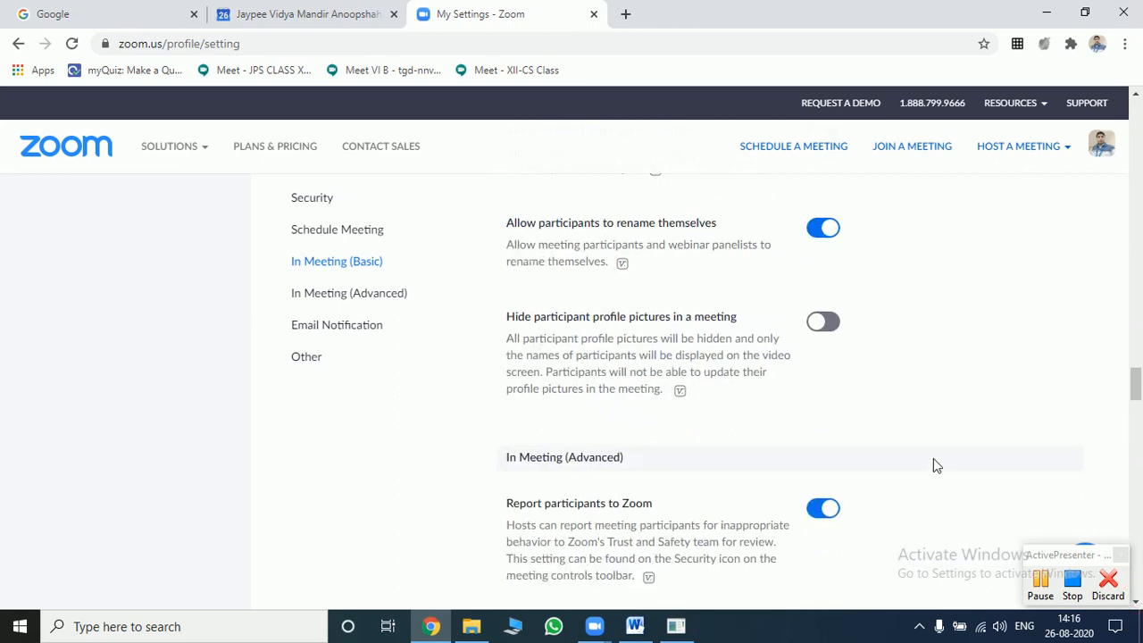
- Highlight the Advanced heading, then scroll through its options to the Email Notification and Other headings
{"action": "left_click_drag", "start_coordinate": [568, 458], "coordinate": [624, 458]}
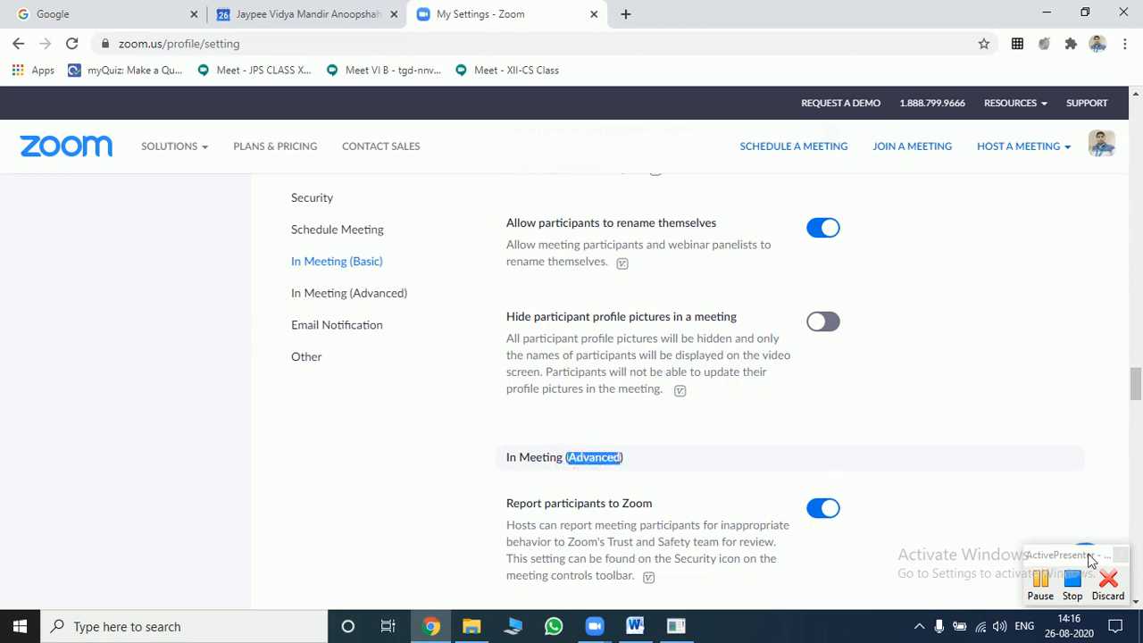
{"action": "scroll", "coordinate": [1136, 602], "scroll_direction": "down", "scroll_amount": 5}
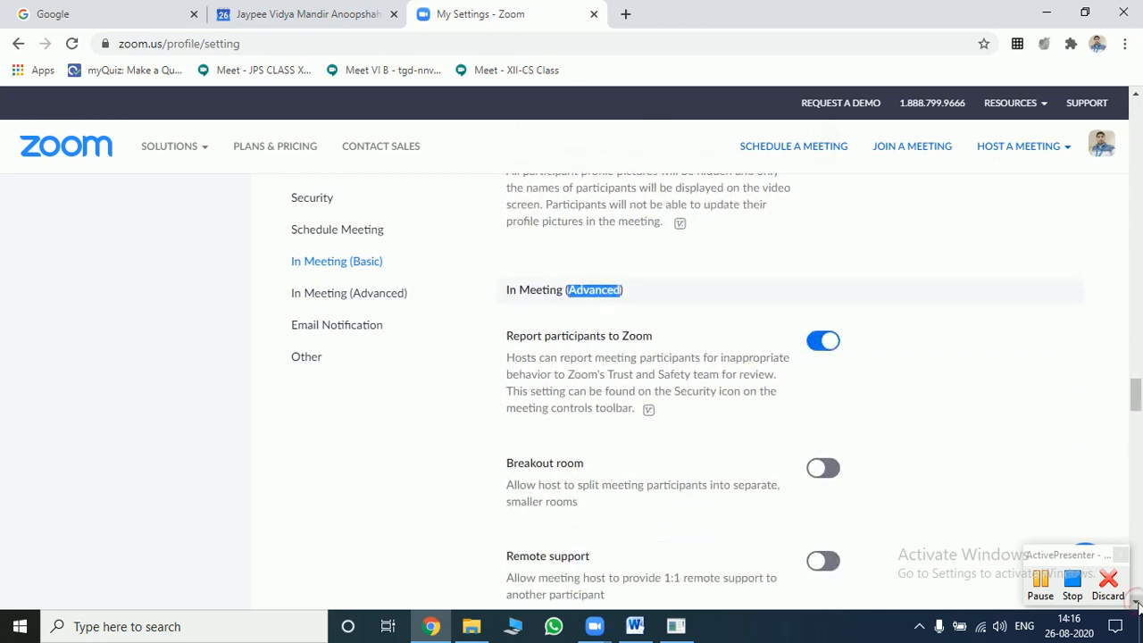
{"action": "scroll", "coordinate": [1136, 603], "scroll_direction": "down", "scroll_amount": 1}
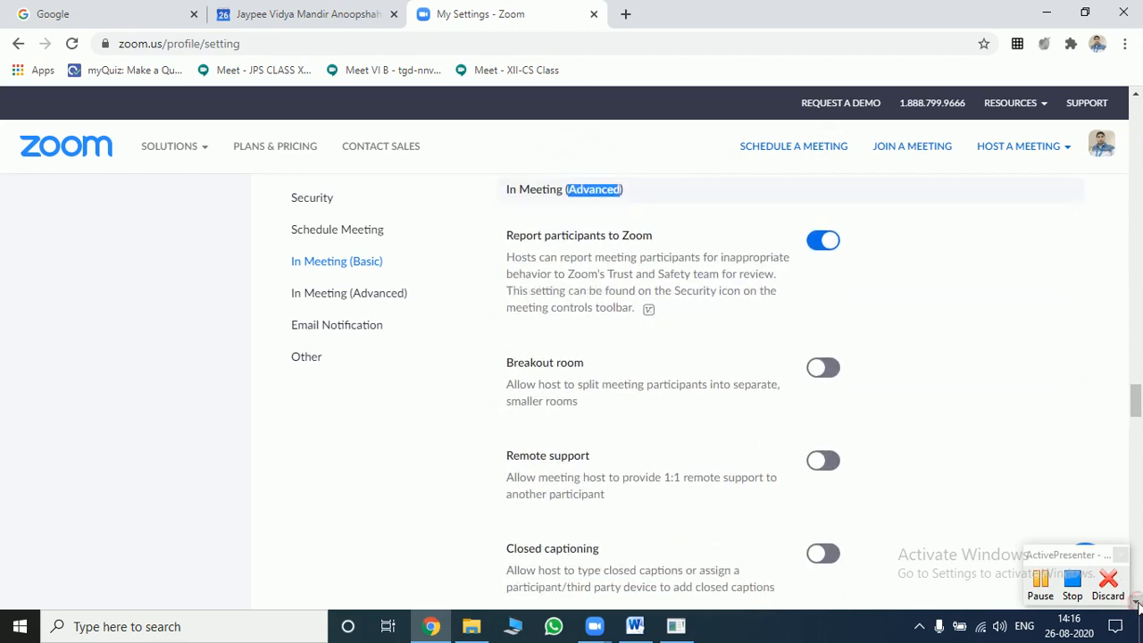
{"action": "scroll", "coordinate": [1136, 606], "scroll_direction": "down", "scroll_amount": 5}
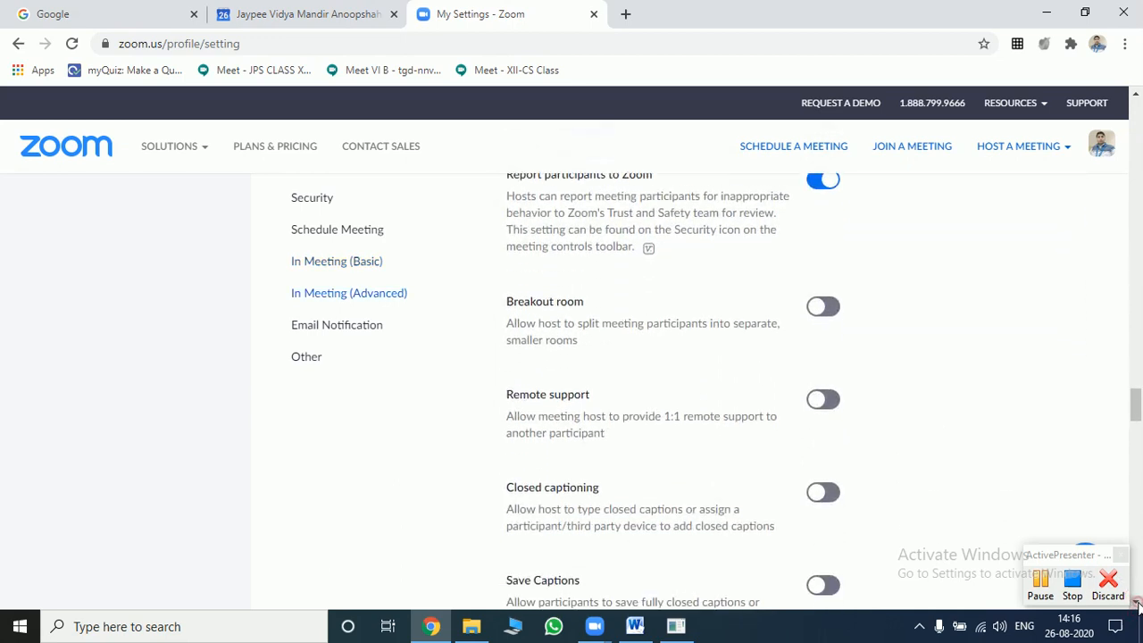
{"action": "scroll", "coordinate": [1136, 606], "scroll_direction": "down", "scroll_amount": 7}
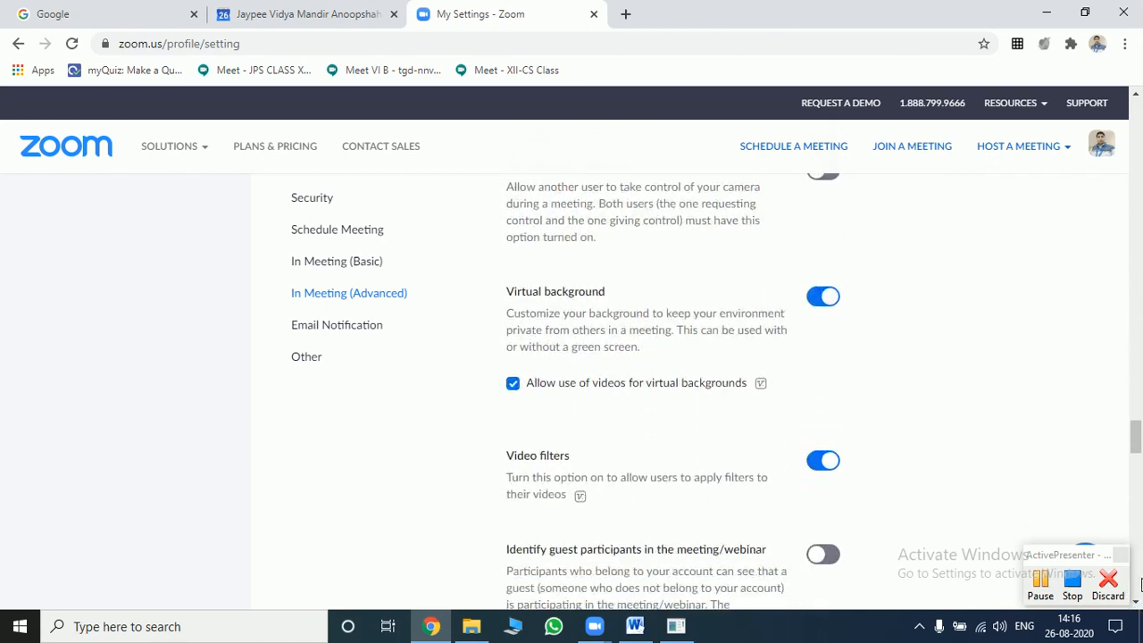
{"action": "scroll", "coordinate": [1136, 600], "scroll_direction": "down", "scroll_amount": 3}
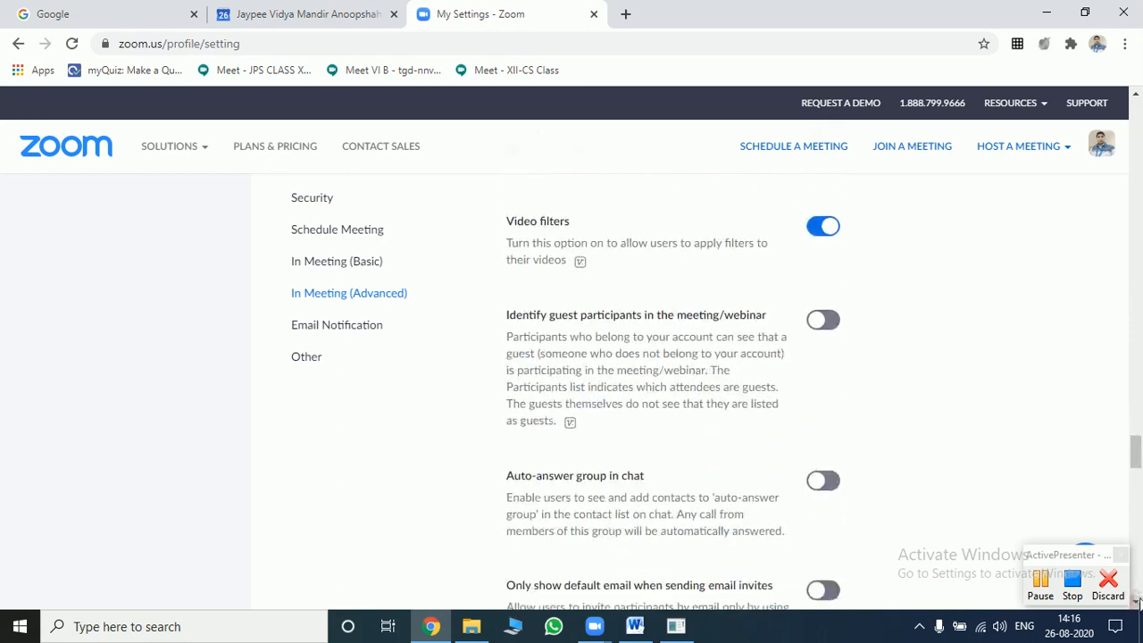
{"action": "scroll", "coordinate": [1136, 603], "scroll_direction": "down", "scroll_amount": 4}
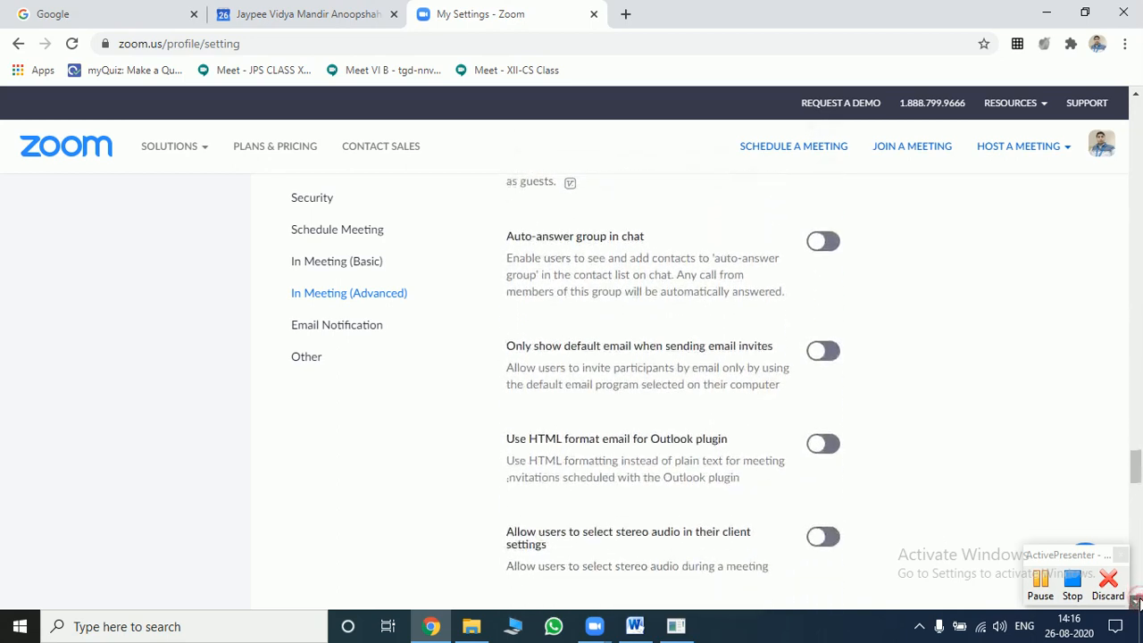
{"action": "scroll", "coordinate": [1138, 604], "scroll_direction": "down", "scroll_amount": 7}
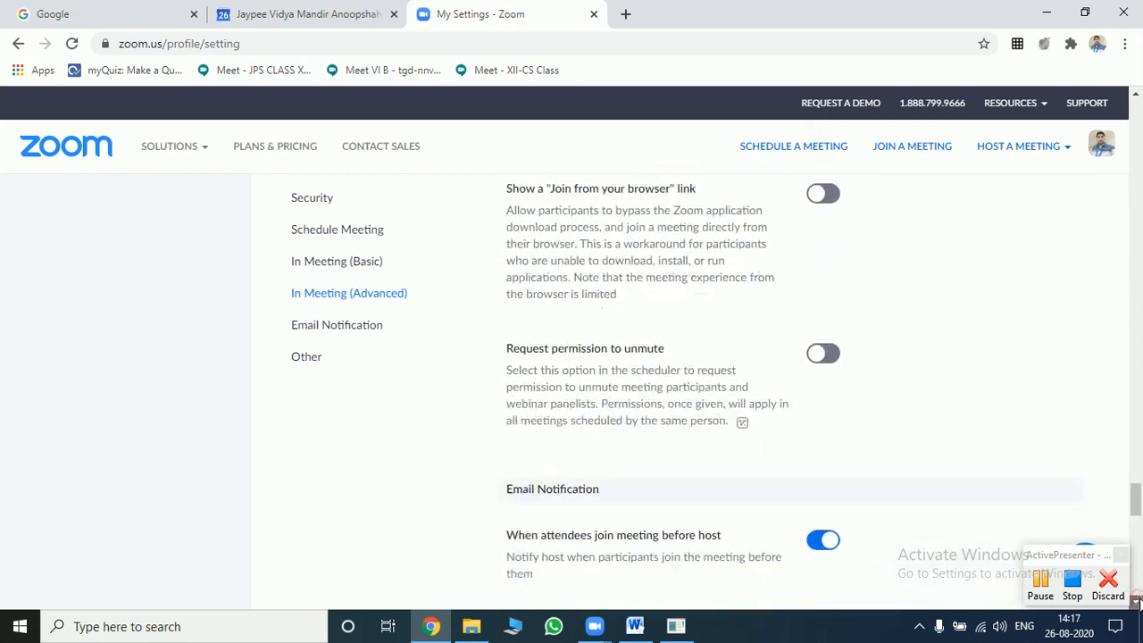
{"action": "scroll", "coordinate": [1138, 603], "scroll_direction": "down", "scroll_amount": 1}
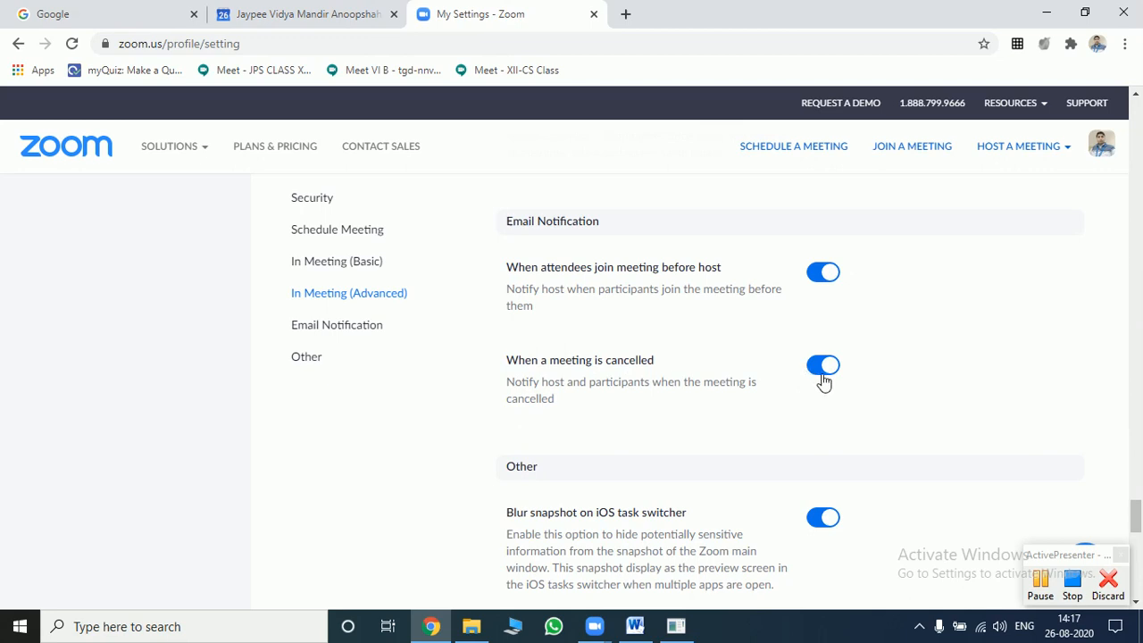
- Scroll to Invitation Email, with its English language setting, and Schedule Privilege
{"action": "left_click", "coordinate": [1136, 604]}
{"action": "left_click", "coordinate": [1137, 603]}
{"action": "left_click", "coordinate": [1137, 603]}
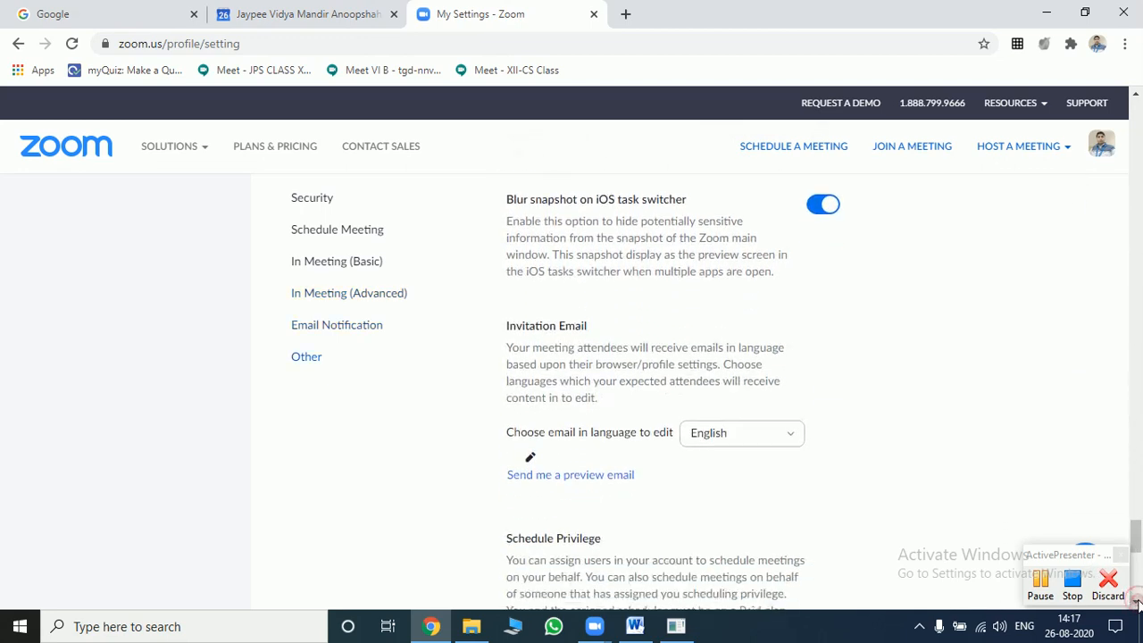
{"action": "left_click", "coordinate": [1137, 603]}
{"action": "left_click", "coordinate": [1137, 604]}
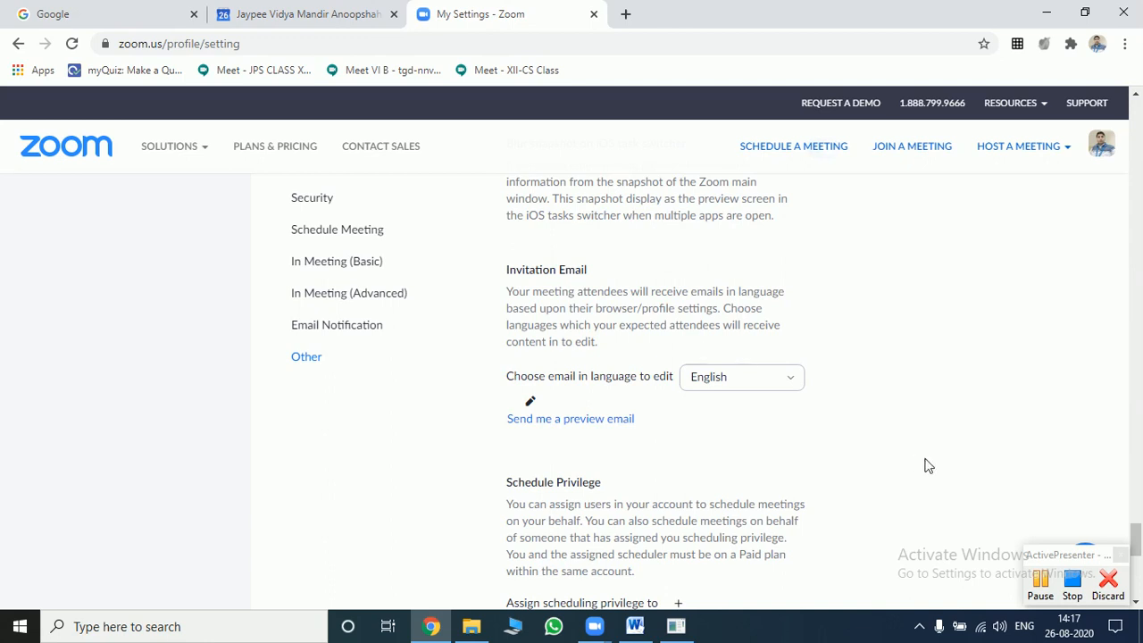
{"action": "left_click", "coordinate": [1072, 588]}
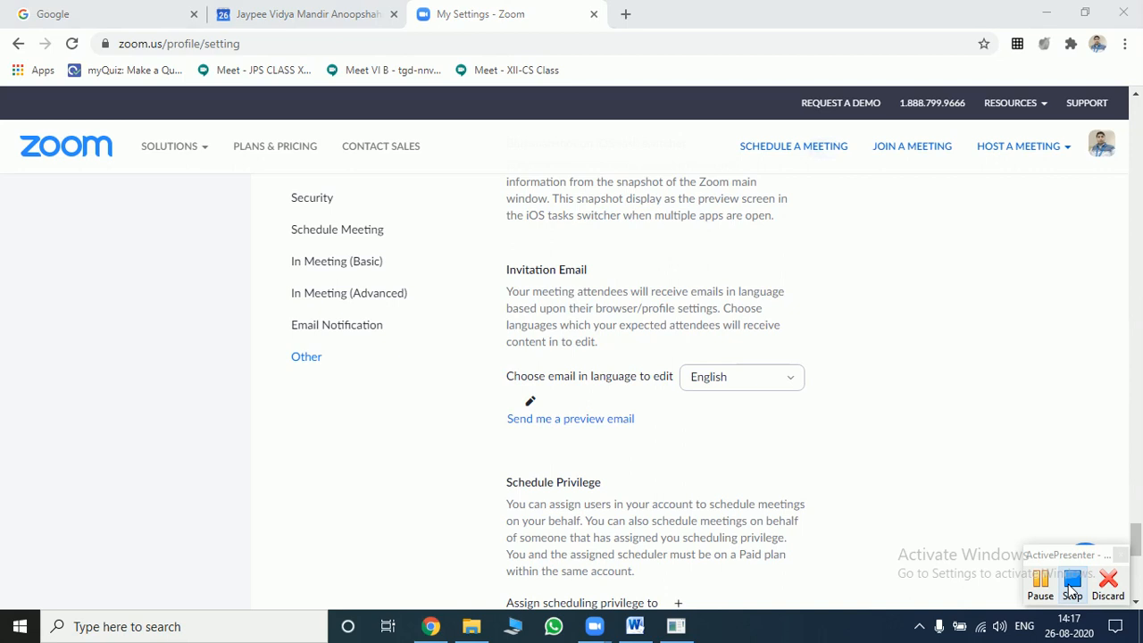